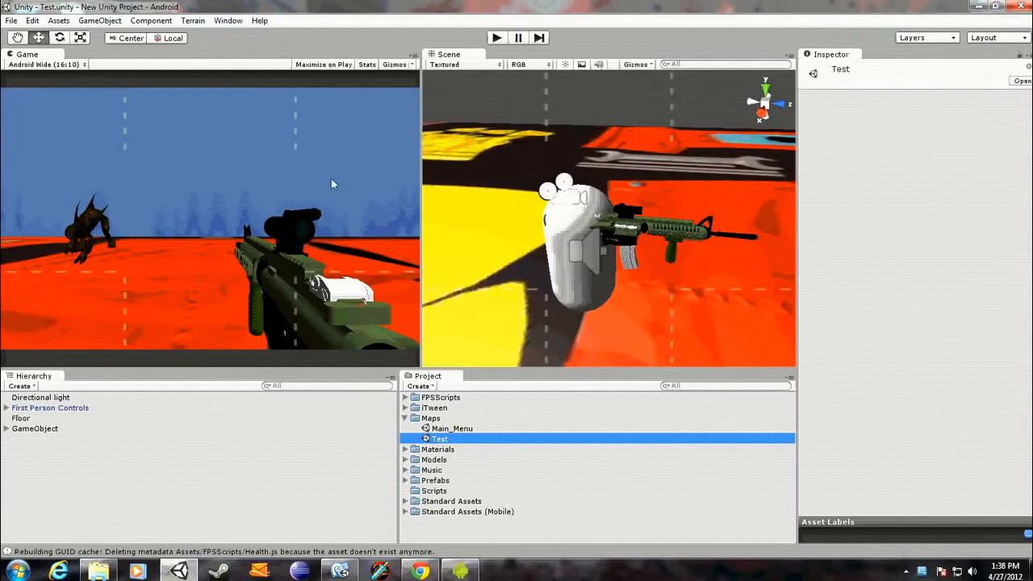
Step: Run the Test scene briefly in play mode and stop it
click(497, 38)
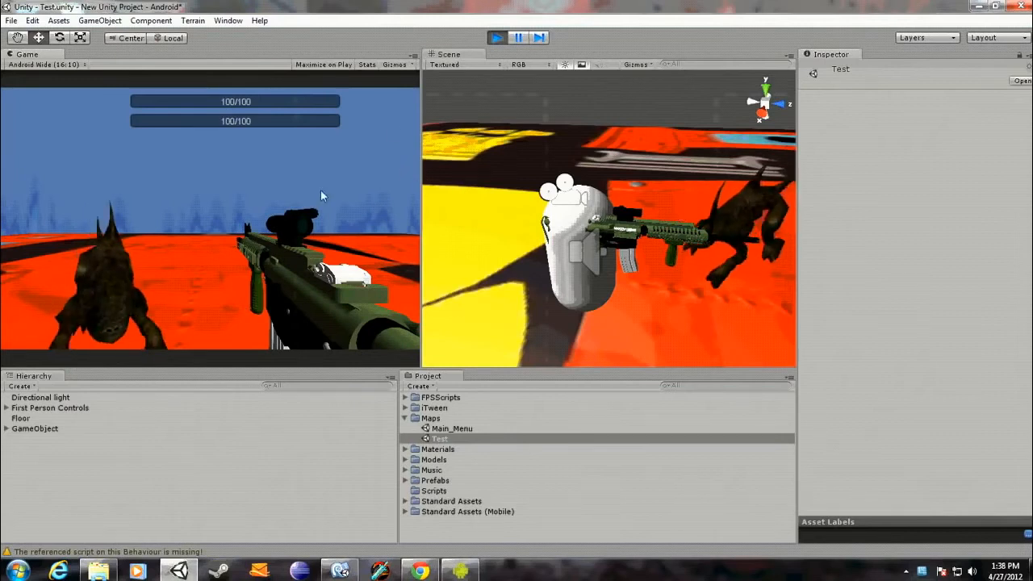
click(497, 38)
Step: Open the Android_Basics project and dismiss its welcome window
click(11, 21)
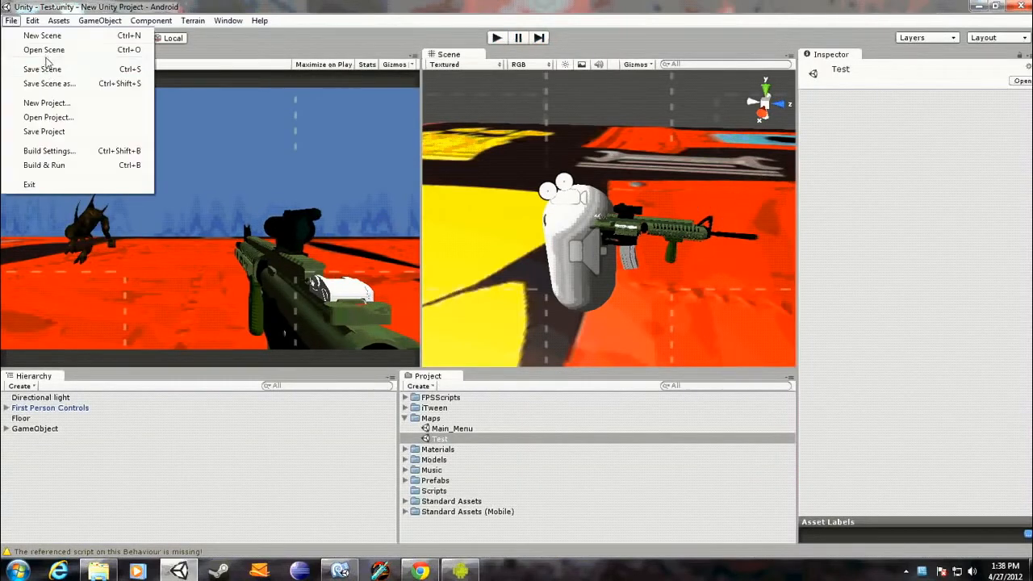
click(48, 118)
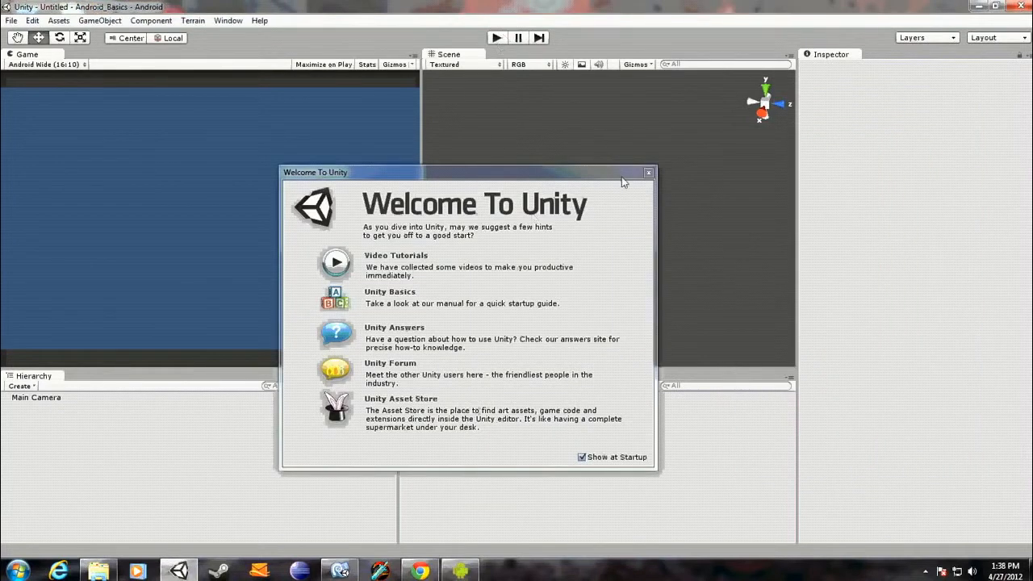
click(649, 172)
Step: Load the Basic_Layout scene from the Maps folder and test it briefly in play mode
click(497, 38)
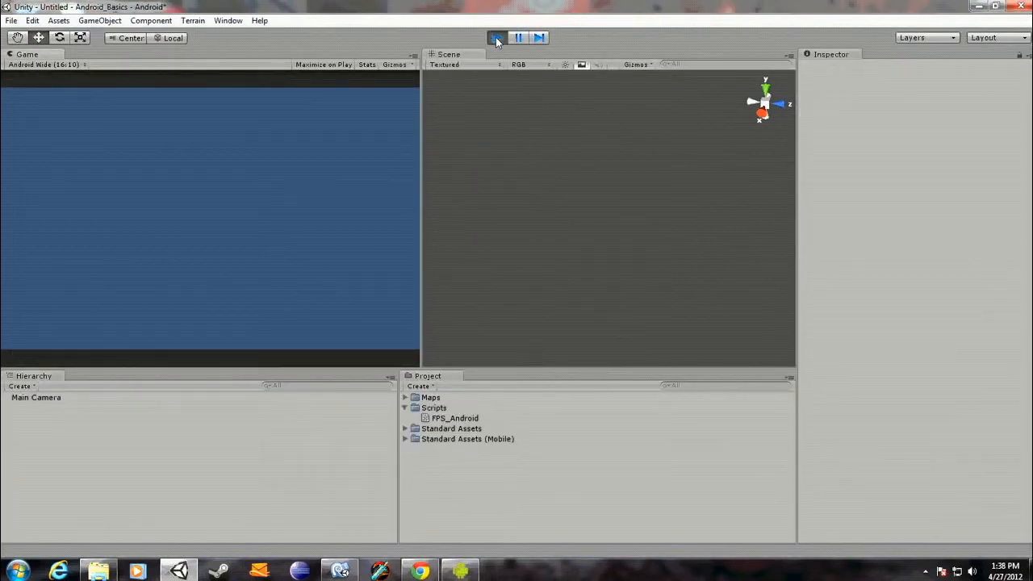
click(496, 38)
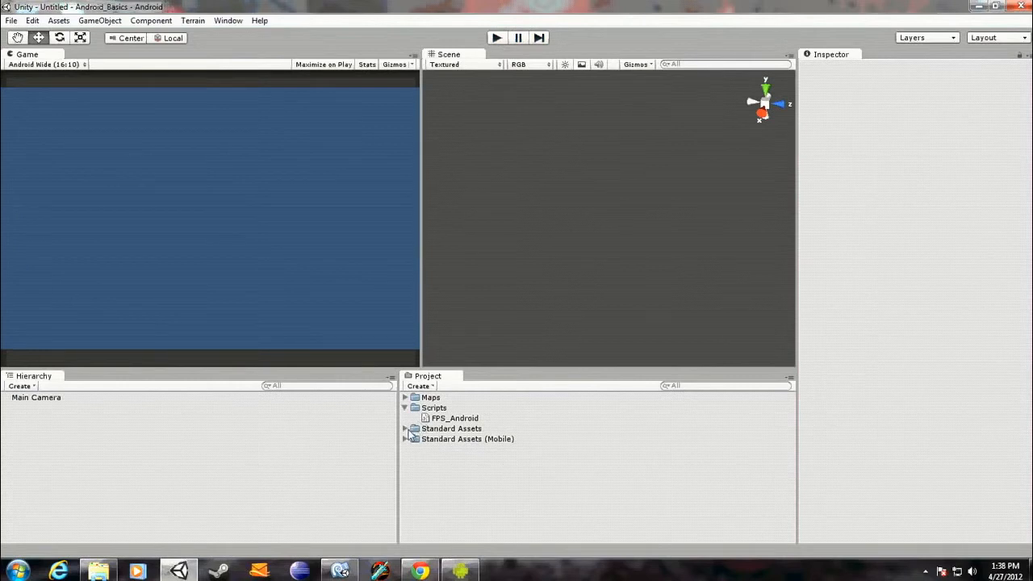
click(405, 397)
double_click(522, 410)
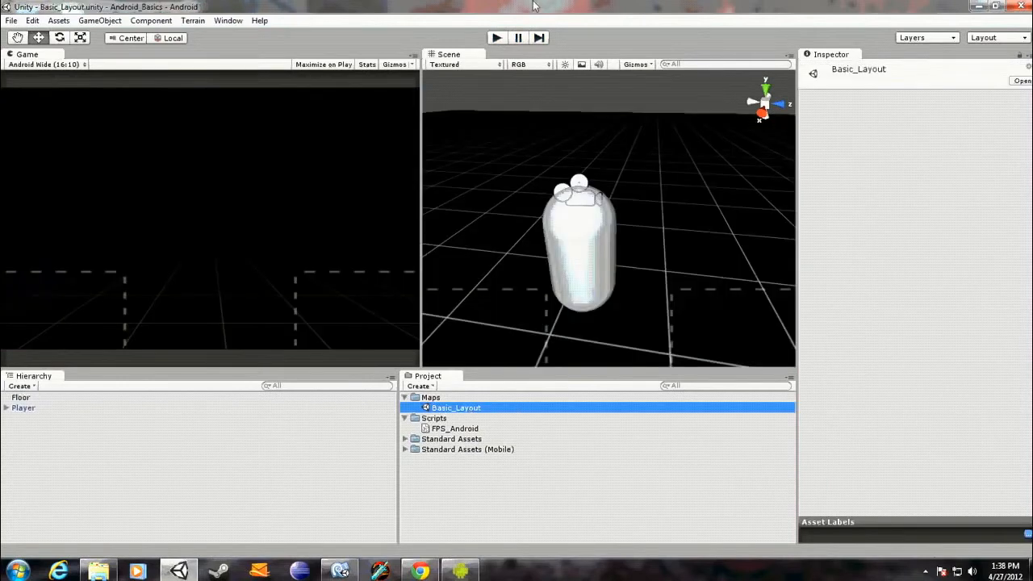
click(496, 38)
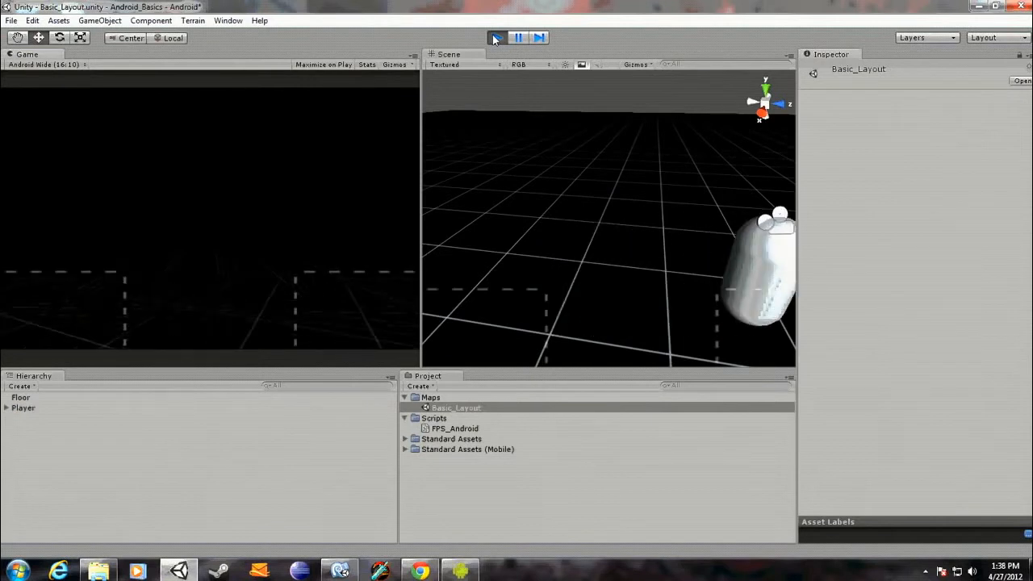
click(495, 38)
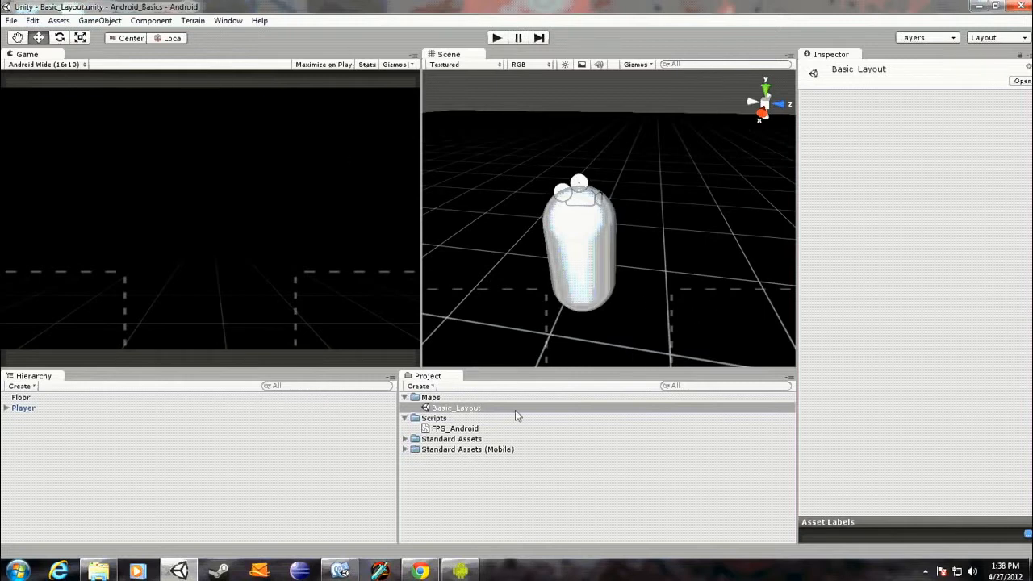
Step: Collapse the Maps and Scripts folders in the project and leave the Player object collapsed
click(406, 398)
click(407, 408)
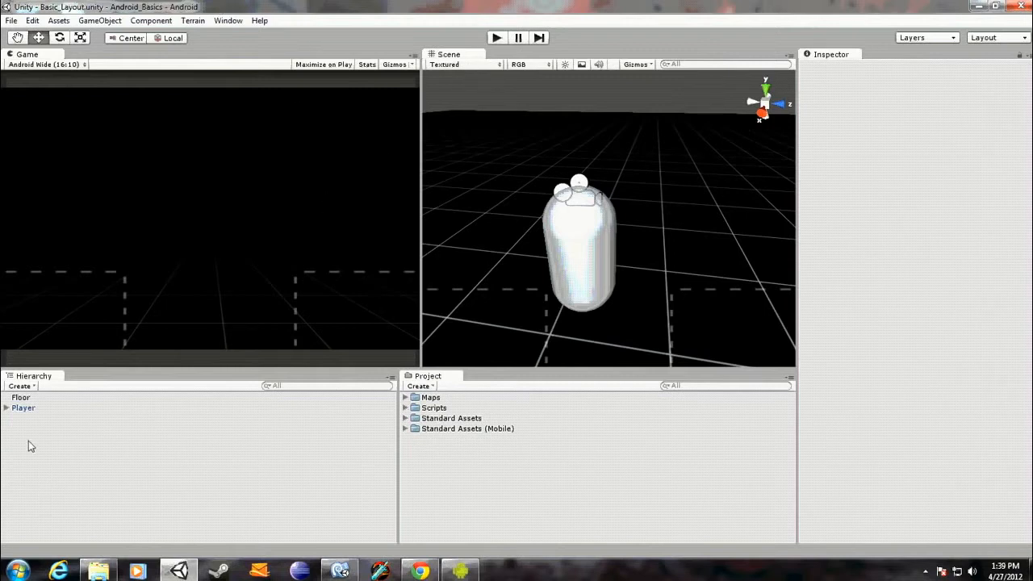
click(7, 408)
click(6, 409)
Step: Deactivate the Floor object in the scene
right_drag(638, 143, 583, 166)
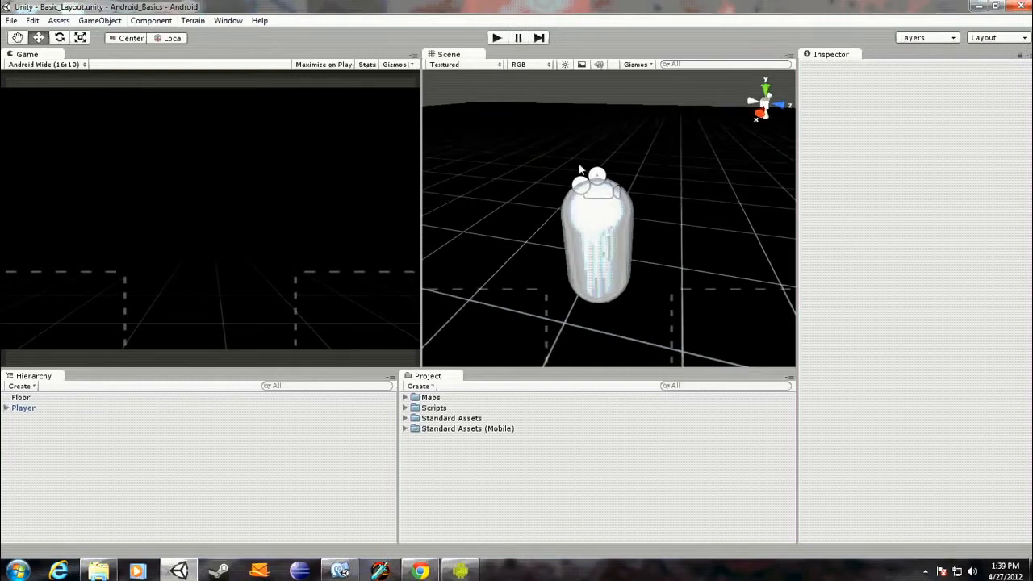
click(533, 167)
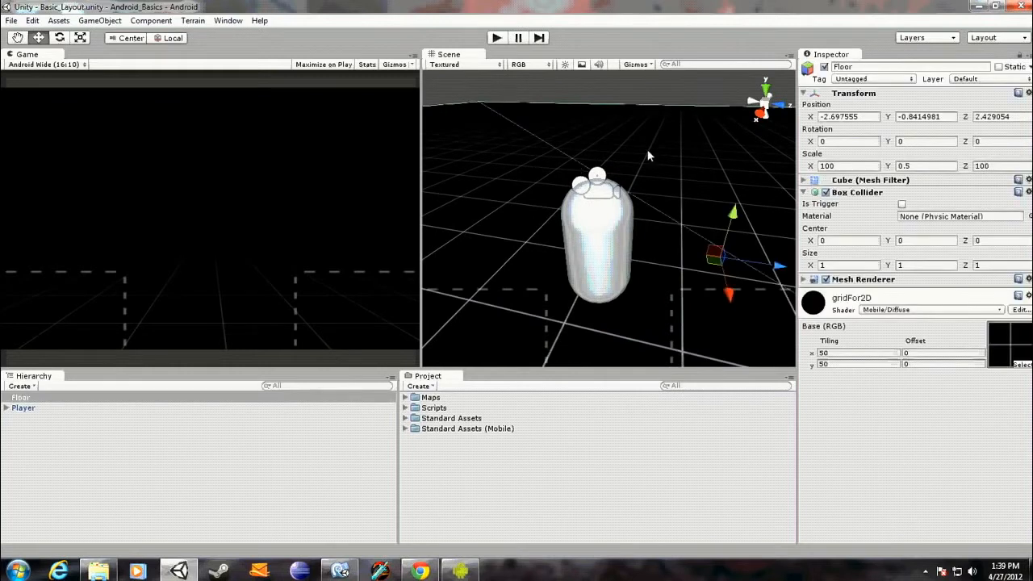
click(824, 67)
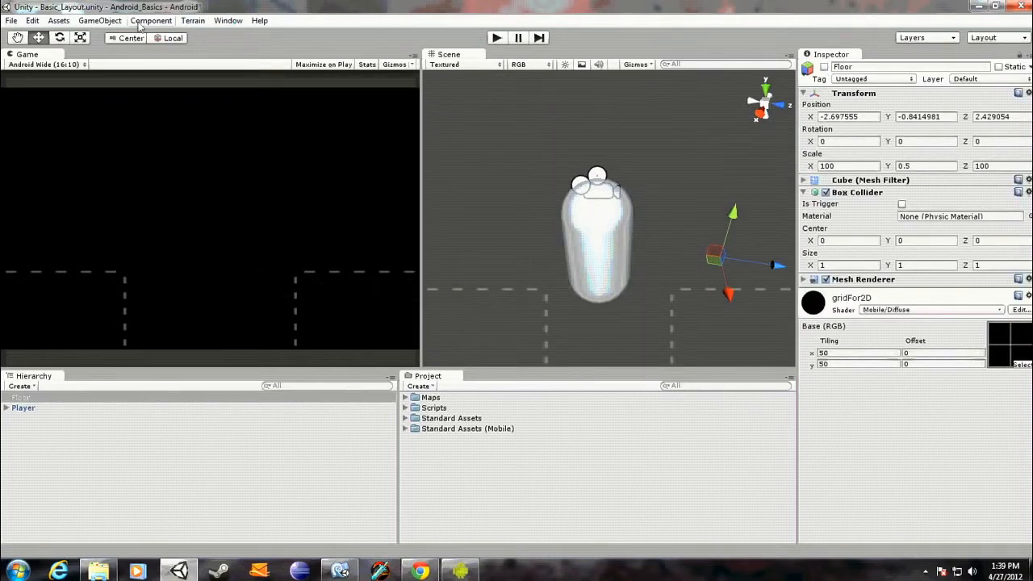
Step: Create a new terrain in the Basic_Layout scene
click(193, 21)
click(211, 37)
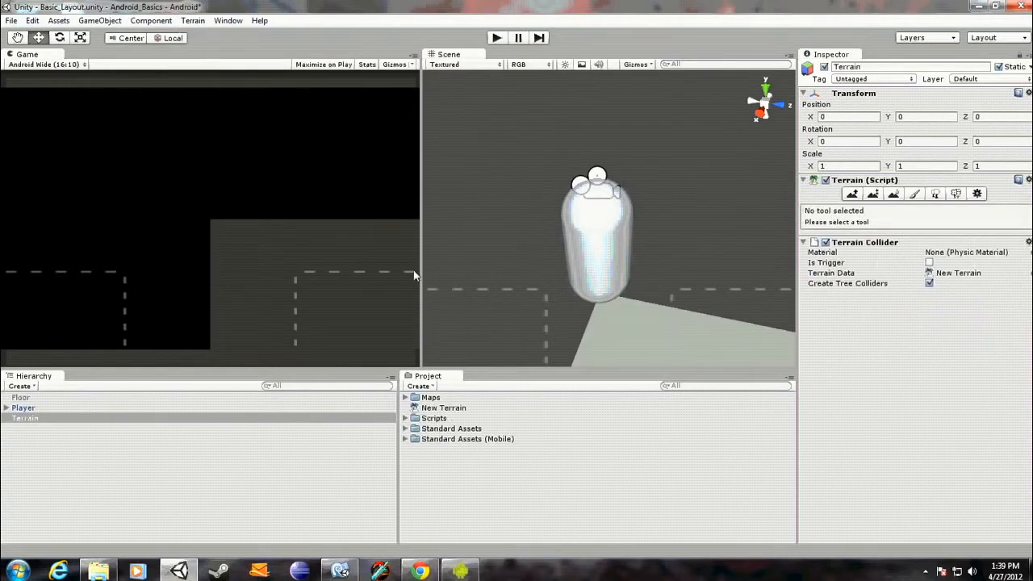
right_drag(589, 282, 784, 249)
scroll(785, 249, down, 4)
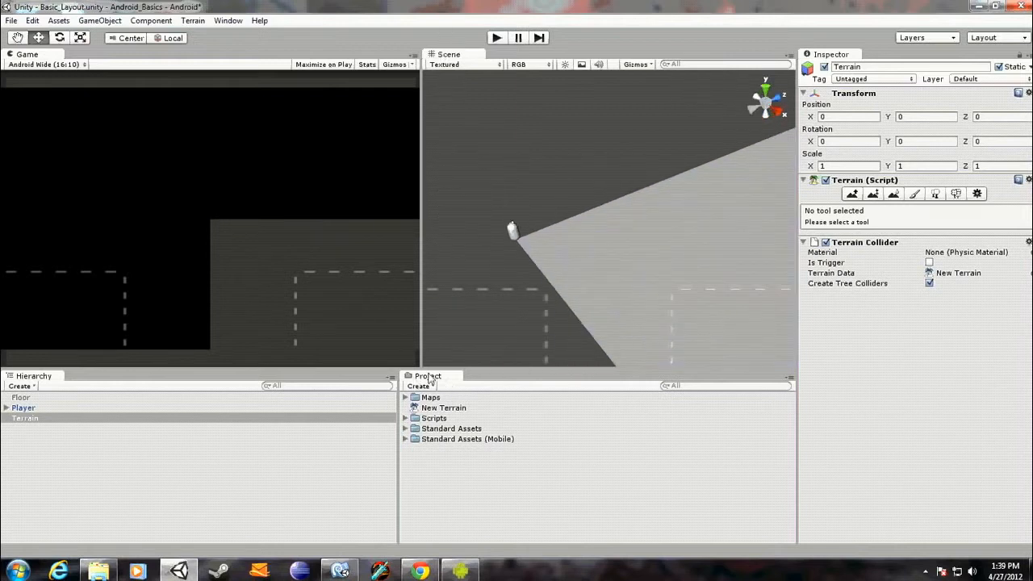
Step: Dock the Project view below the Inspector and make the Game and Scene views taller
drag(430, 380, 884, 415)
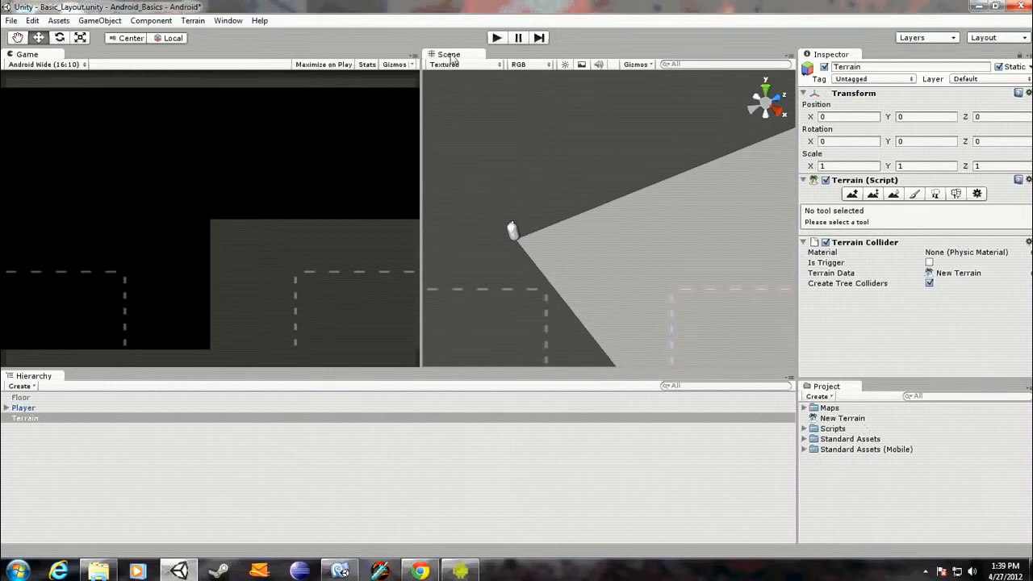
drag(416, 369, 411, 402)
drag(421, 84, 418, 84)
Step: Set the terrain resolution to a width of 50 and a length of 50
mouse_move(501, 145)
alt+mouse_down()
mouse_move(571, 203)
mouse_move(689, 186)
mouse_move(673, 196)
mouse_move(631, 194)
mouse_move(671, 173)
mouse_move(686, 182)
alt+mouse_up()
key(shift+w)
click(196, 21)
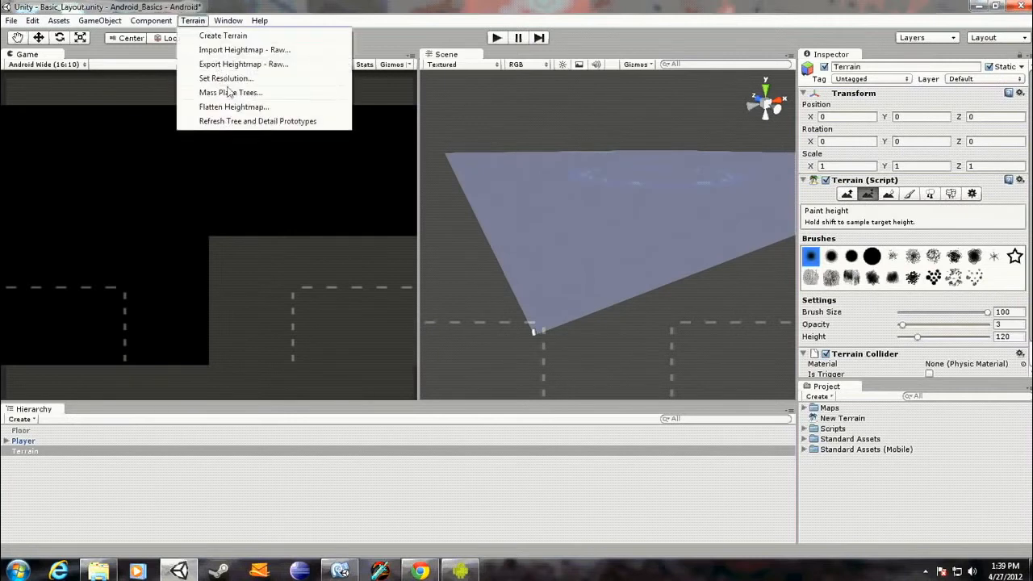
click(221, 80)
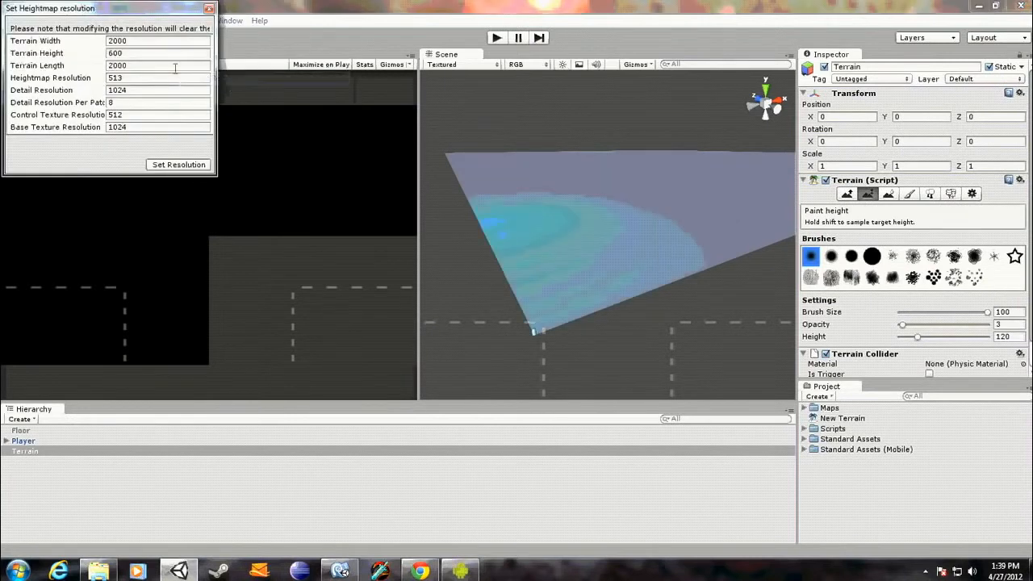
click(113, 40)
key(BackSpace)
text(50)
key(Tab)
key(Tab)
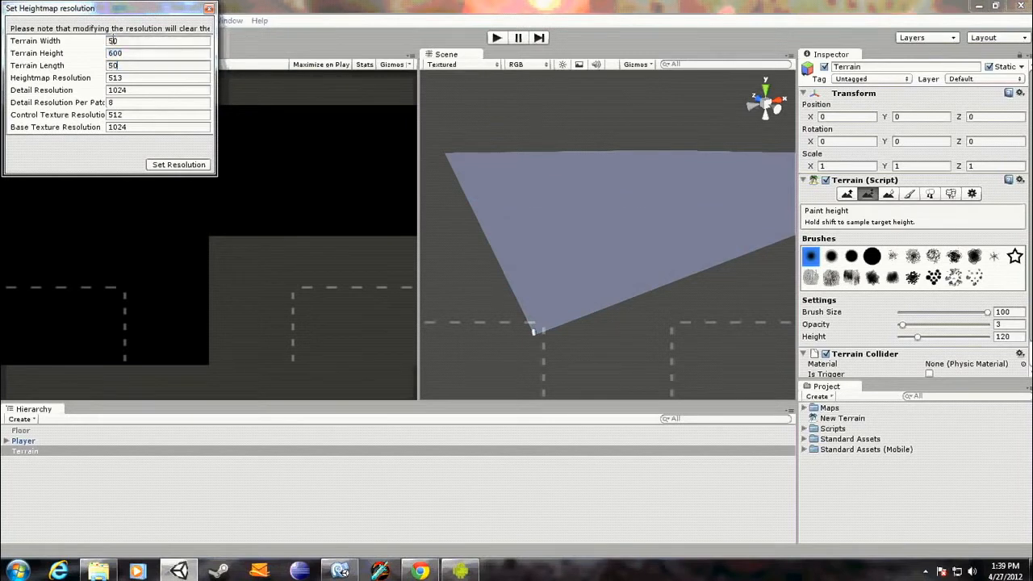
text(50)
click(189, 165)
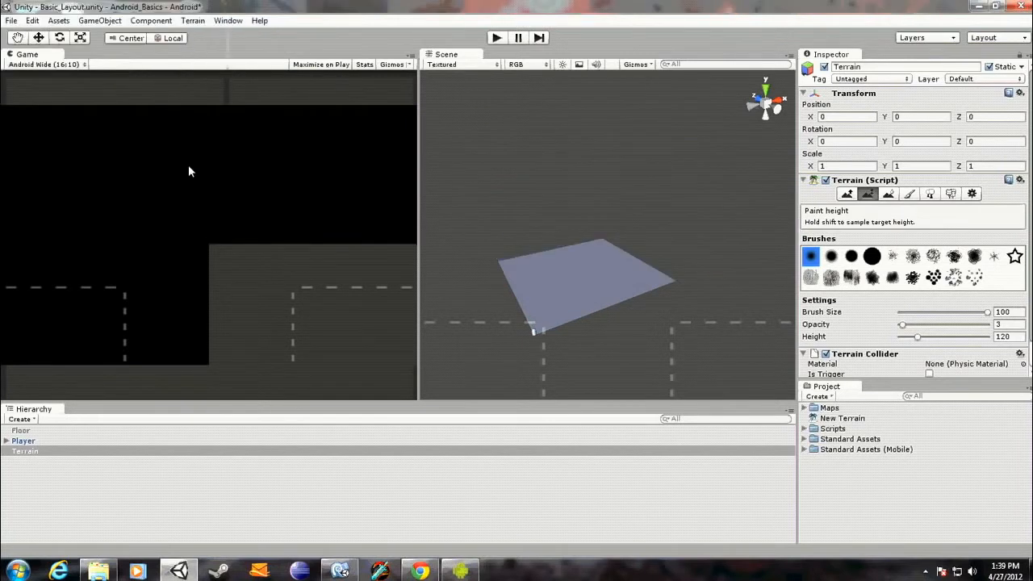
Step: Move the terrain to position X -25 and Z -25, and save the scene
right_drag(556, 304, 573, 289)
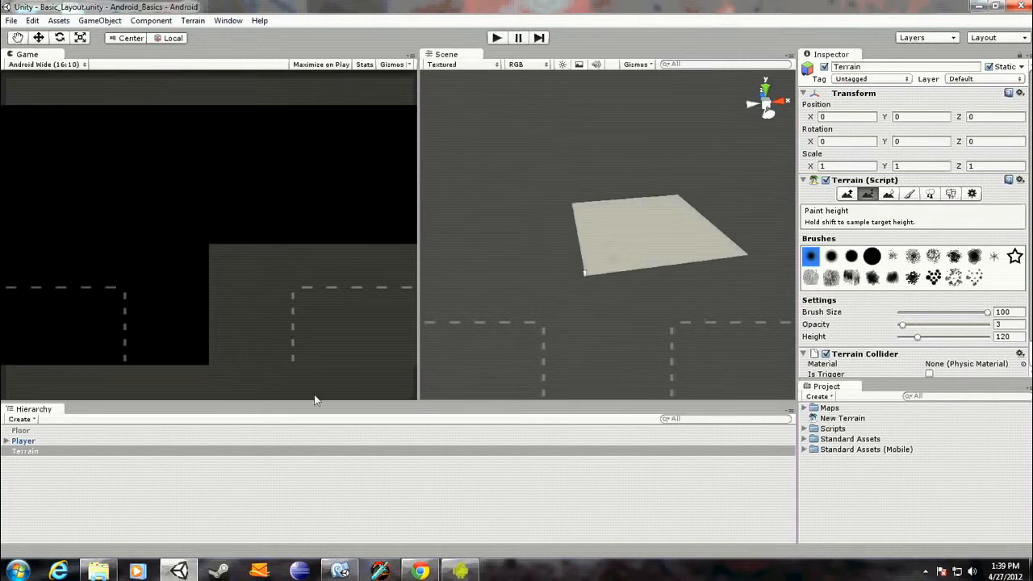
click(34, 454)
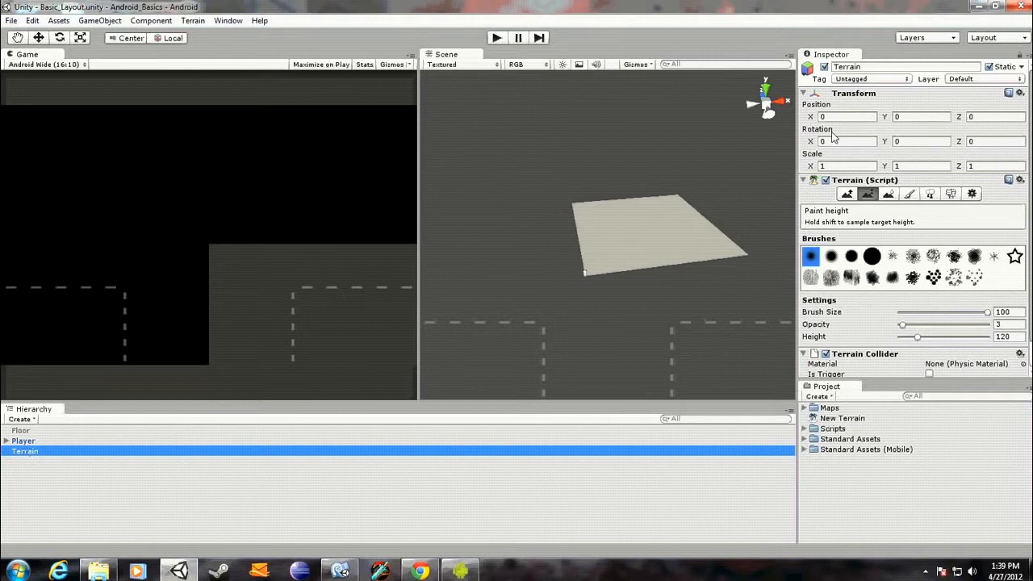
click(36, 38)
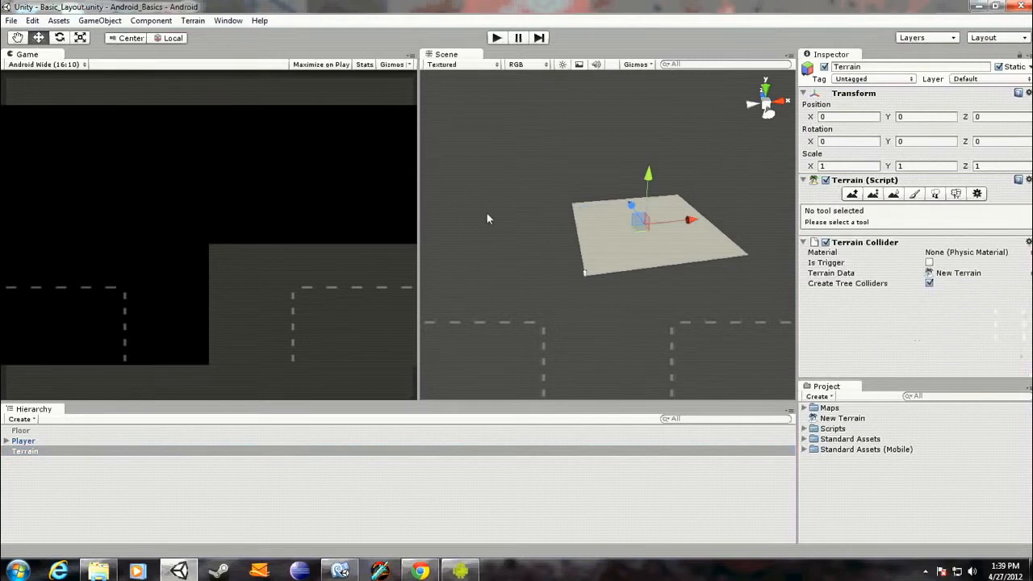
text(-5)
key(Delete)
key(BackSpace)
text(25)
key(Tab)
key(Tab)
text(-)
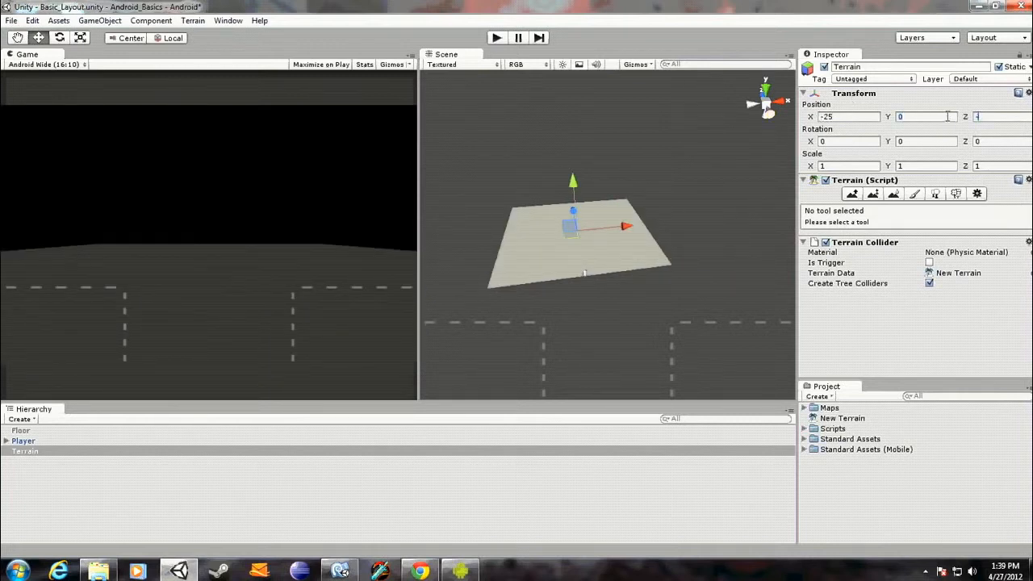
text(25)
key(ctrl+s)
Step: Test the player on the repositioned terrain in play mode, and stop the run
right_drag(611, 219, 590, 209)
key(w)
click(496, 37)
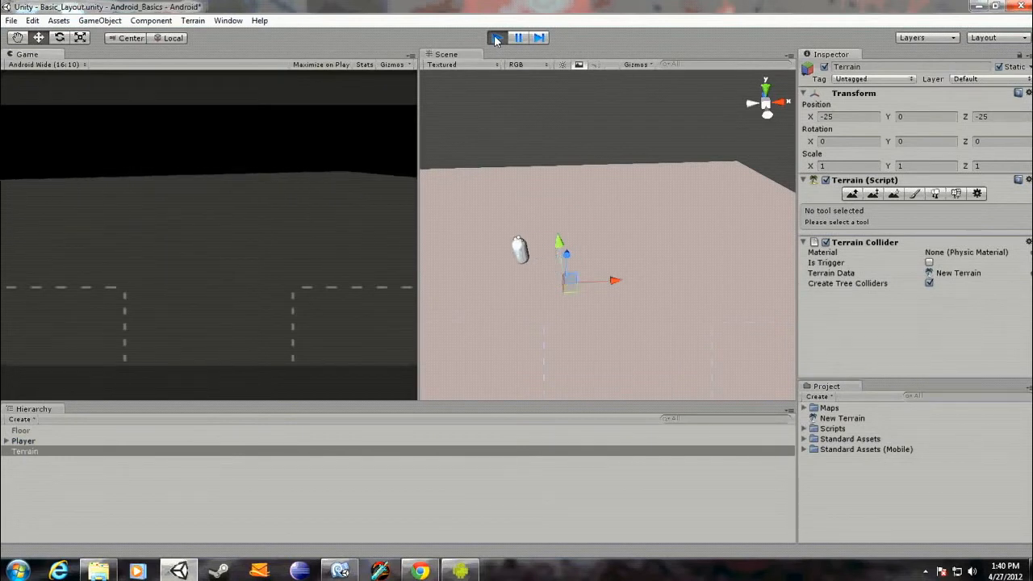
click(497, 38)
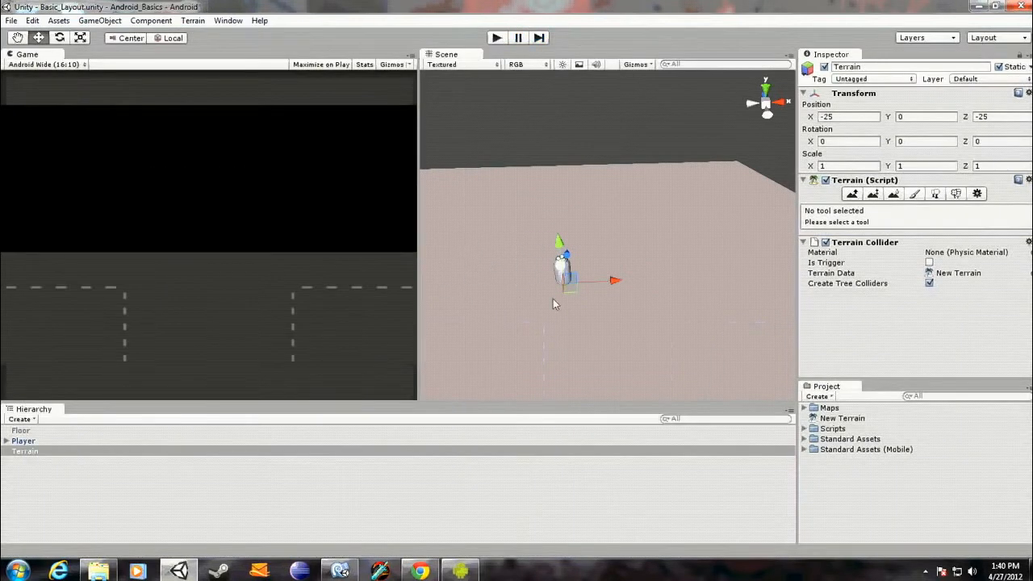
middle_drag(593, 256, 610, 234)
scroll(598, 239, down, 6)
right_drag(593, 241, 618, 276)
key(shift+w)
scroll(615, 274, up, 3)
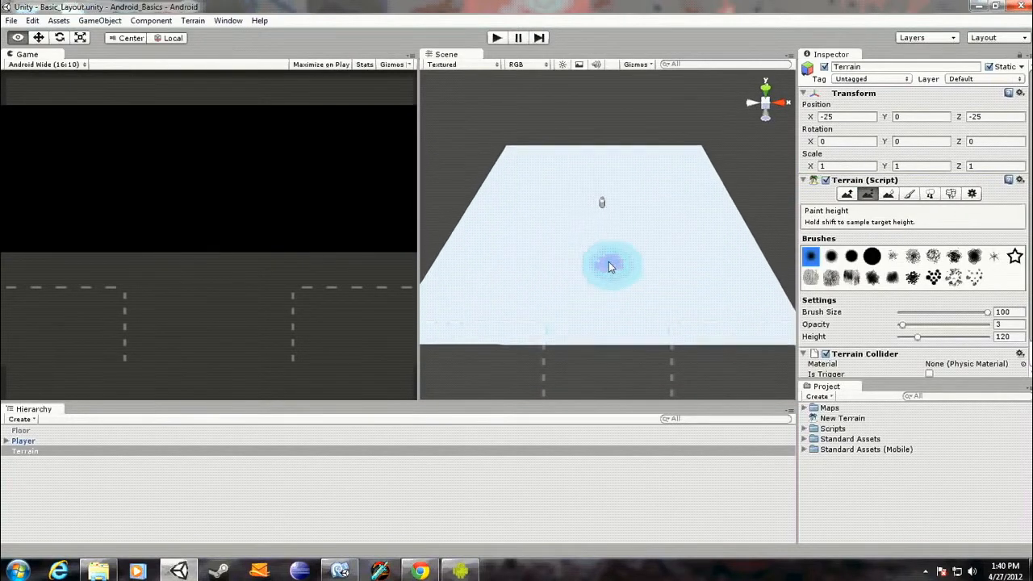
Step: Switch to Chrome and load images.google.com in a new tab
click(420, 571)
double_click(455, 6)
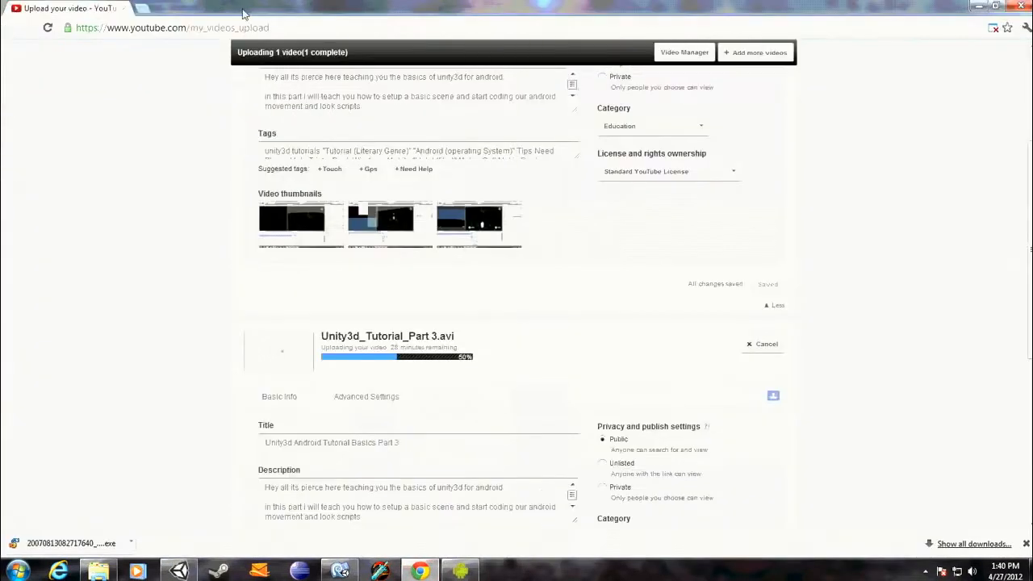
click(141, 8)
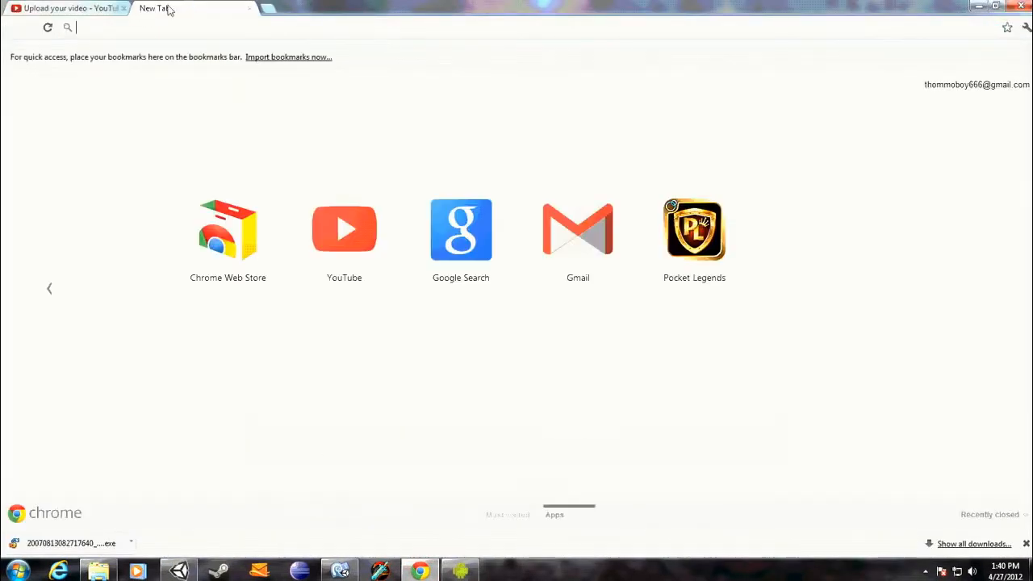
text(images.google.com)
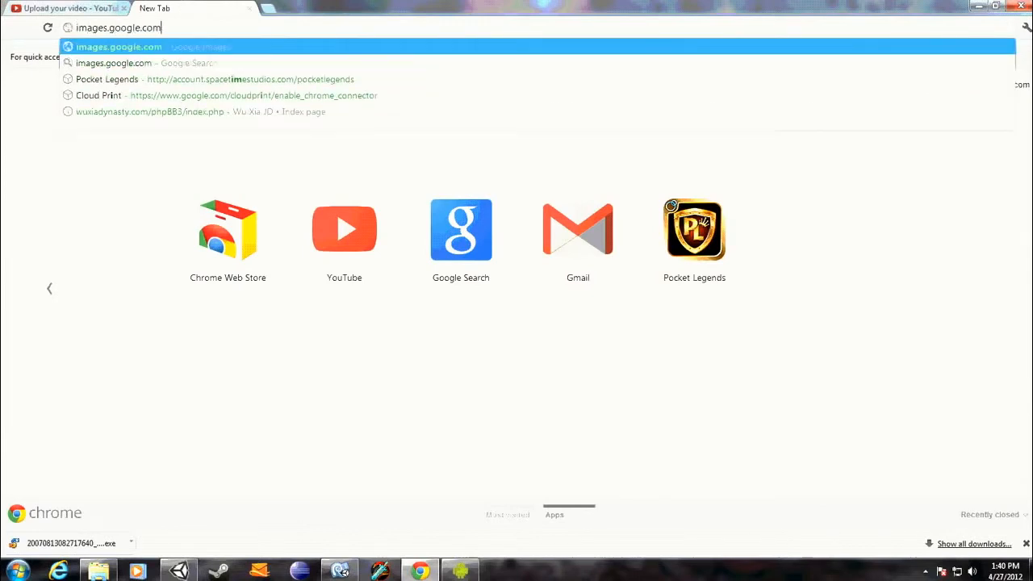
key(Return)
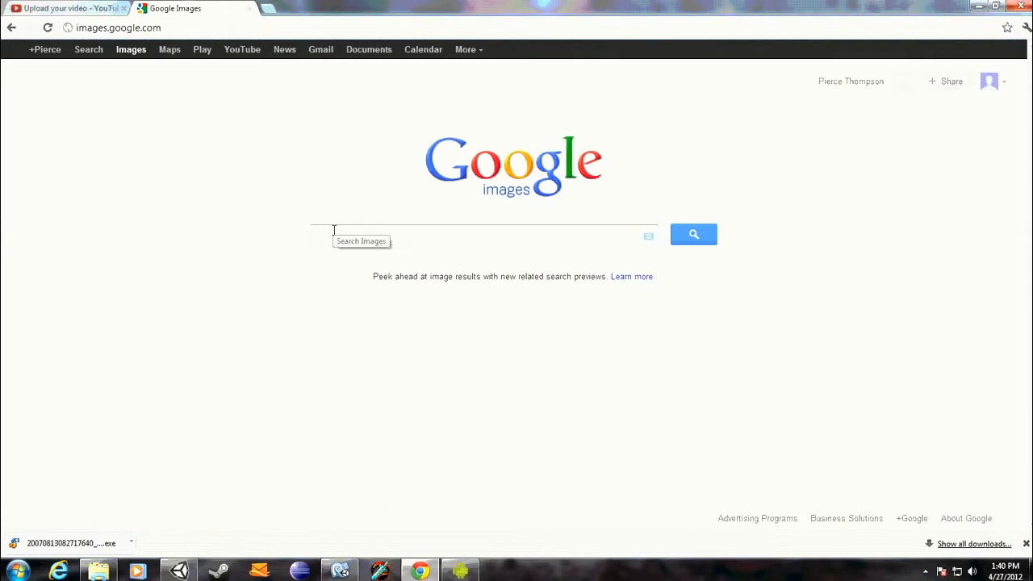
Step: Search Google Images for "grass texture" and browse the results for a suitable ground image
text(grass te)
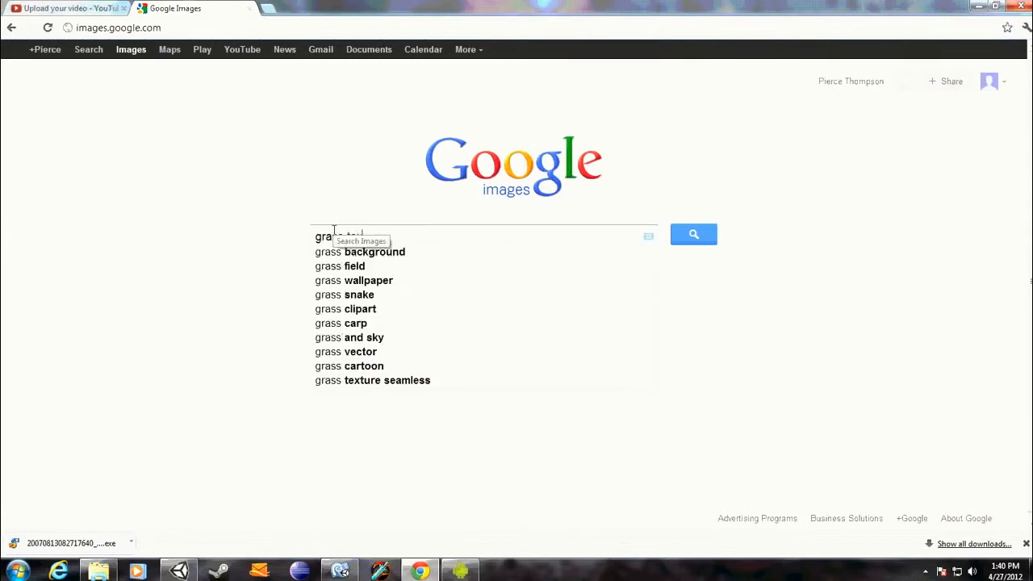
text(xture)
key(Return)
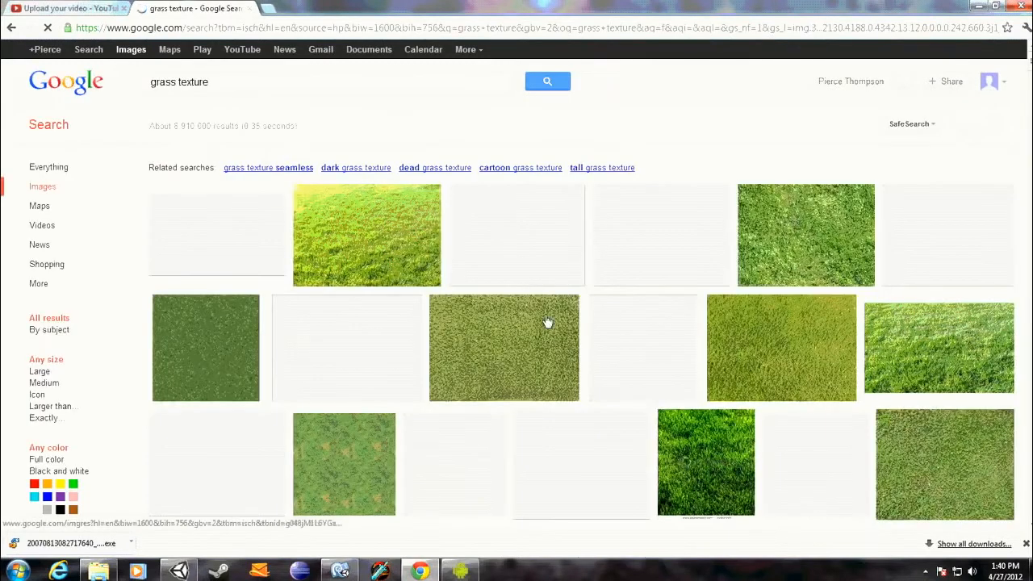
scroll(250, 332, down, 1)
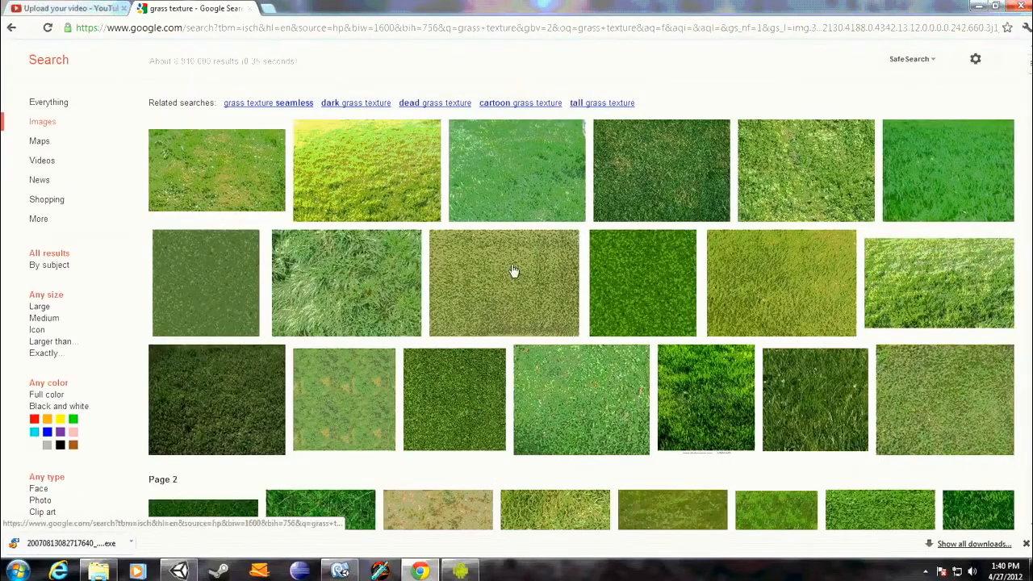
scroll(545, 291, down, 2)
scroll(545, 291, down, 1)
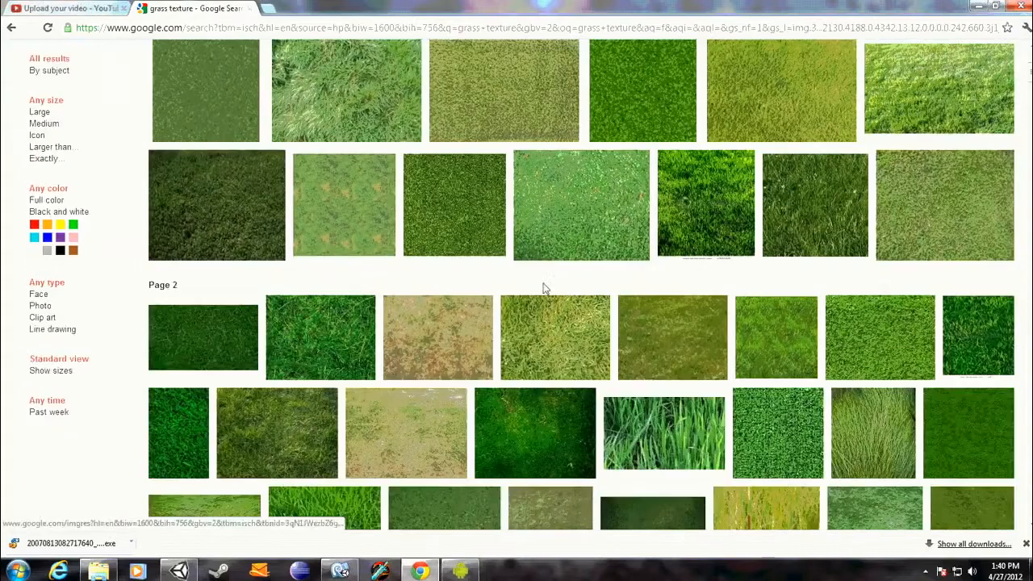
scroll(583, 191, up, 1)
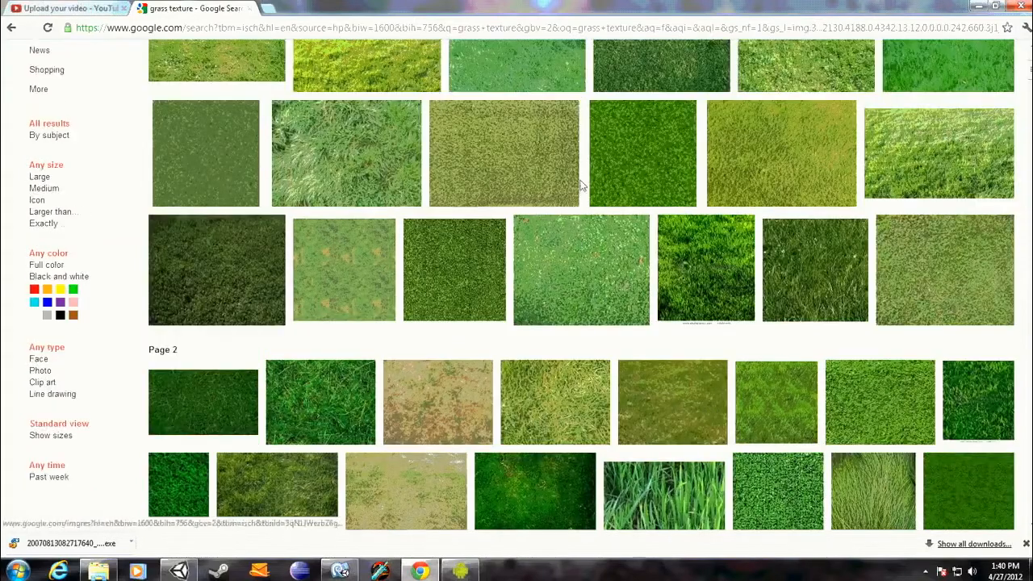
Step: Open the full-size grass-tut-no-dirt image from the search results and save it as a JPEG on the Desktop
scroll(370, 242, up, 3)
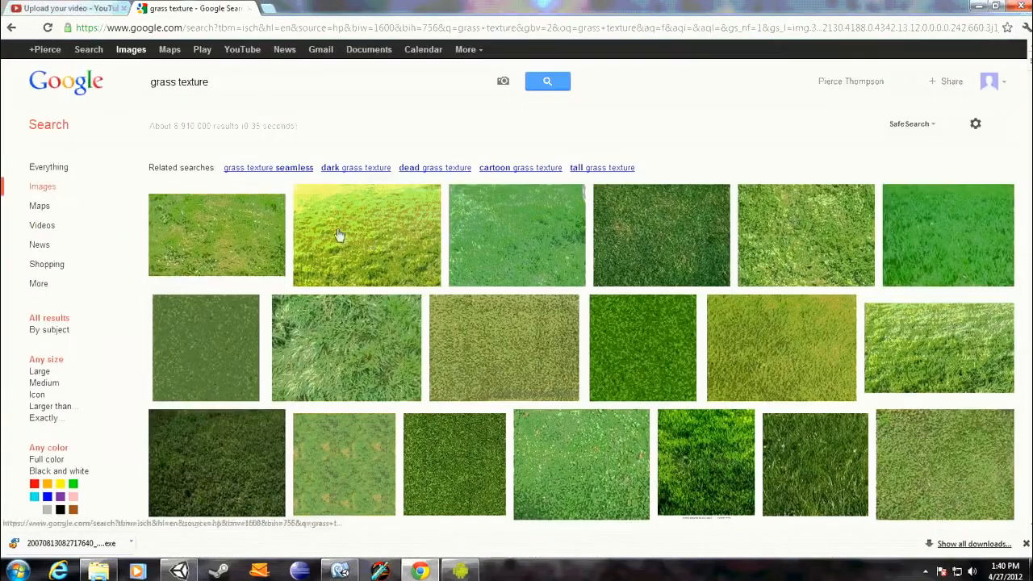
click(231, 352)
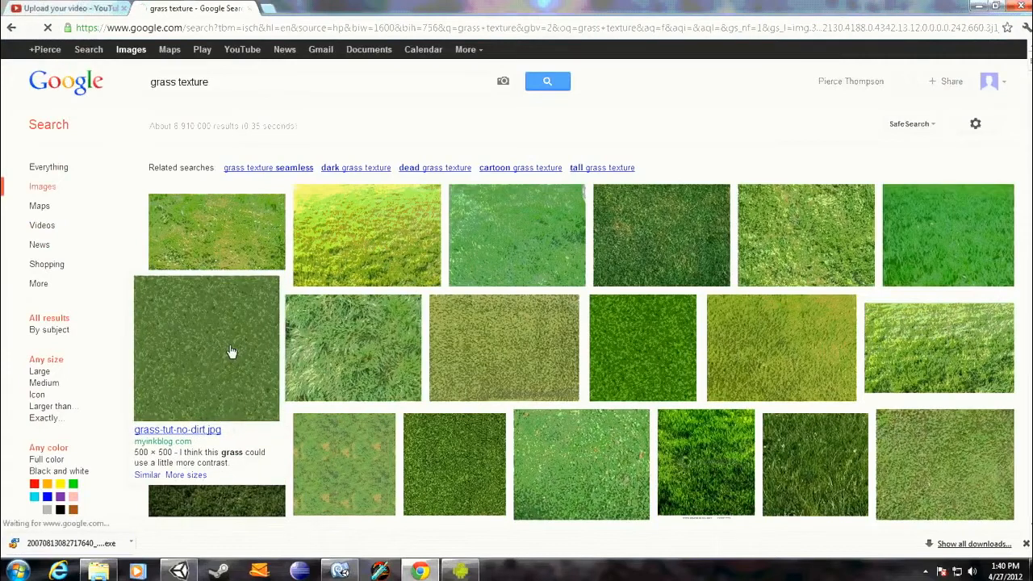
click(894, 132)
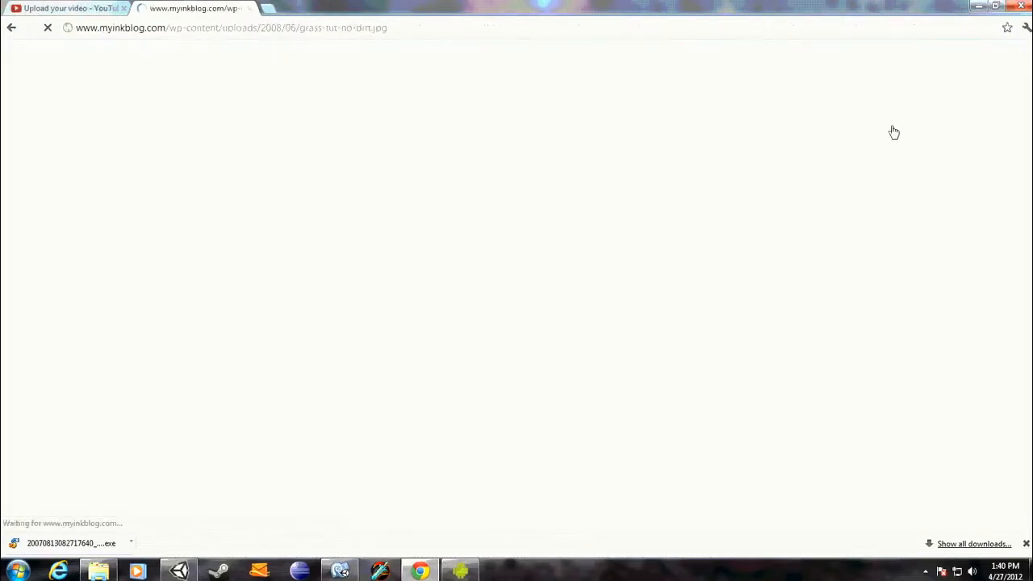
right_click(146, 130)
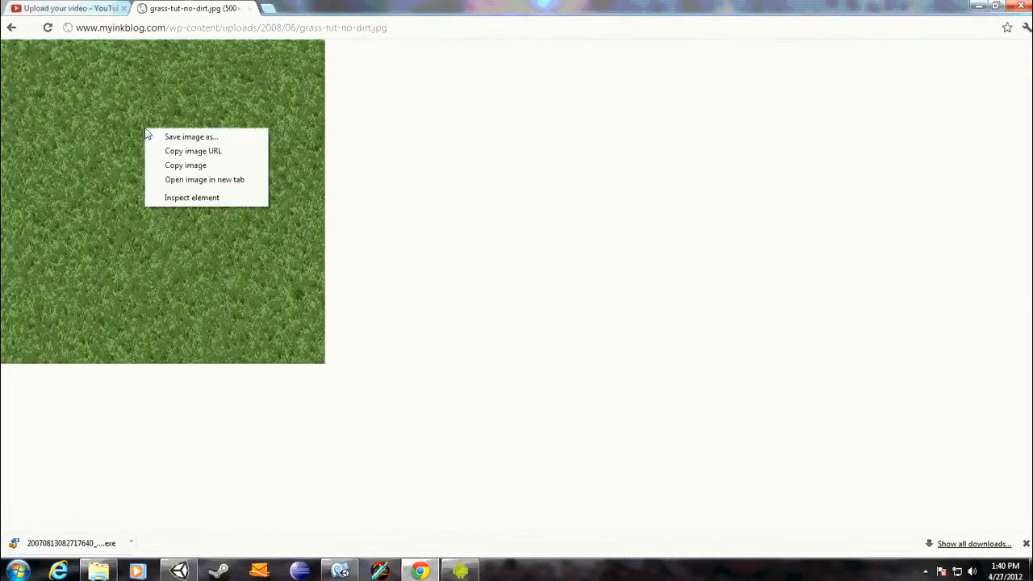
click(193, 139)
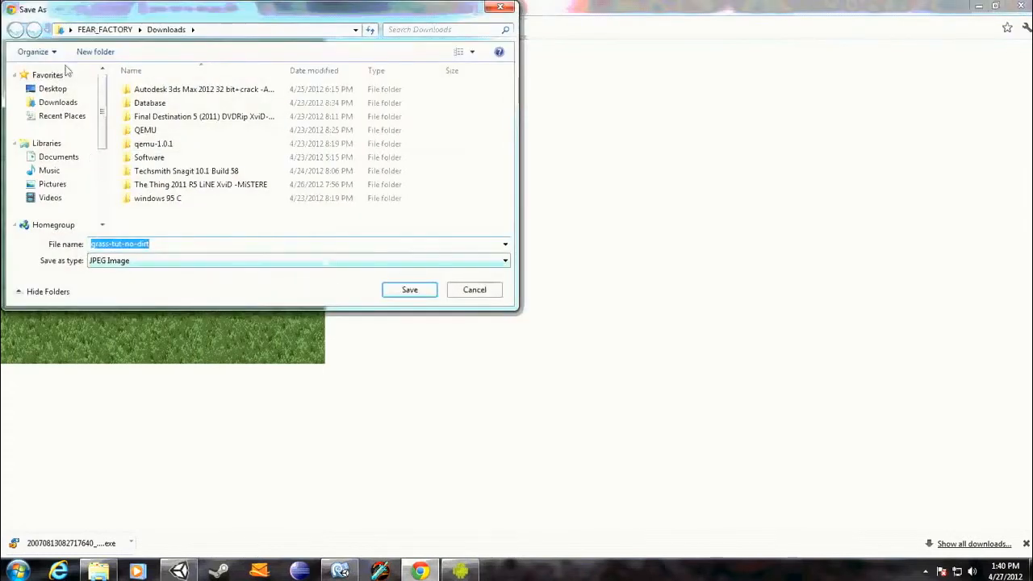
click(53, 88)
click(411, 289)
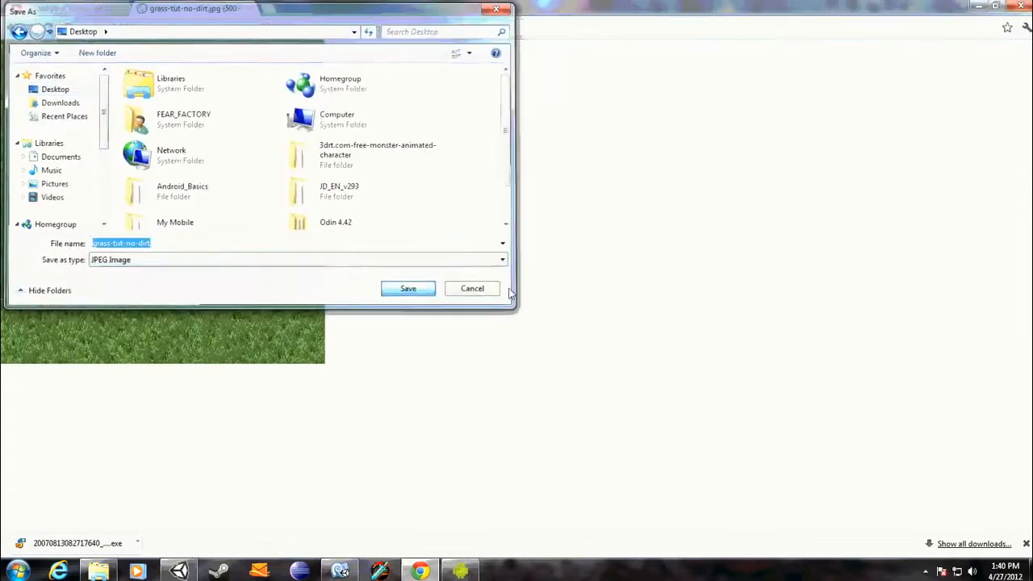
Step: Close the image page, and import grass-tut-no-dirt from the desktop into the Unity project's assets
click(247, 8)
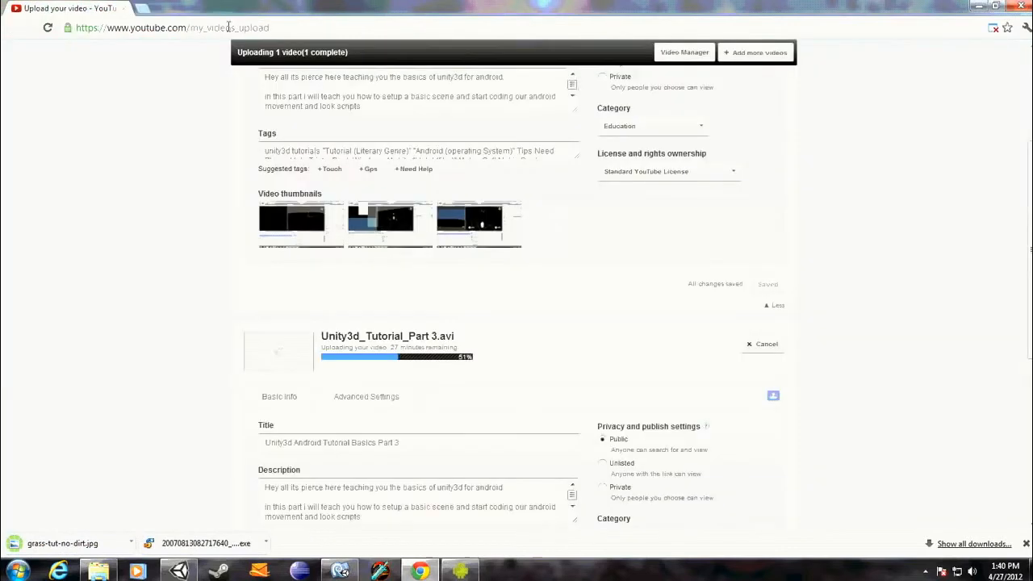
click(978, 6)
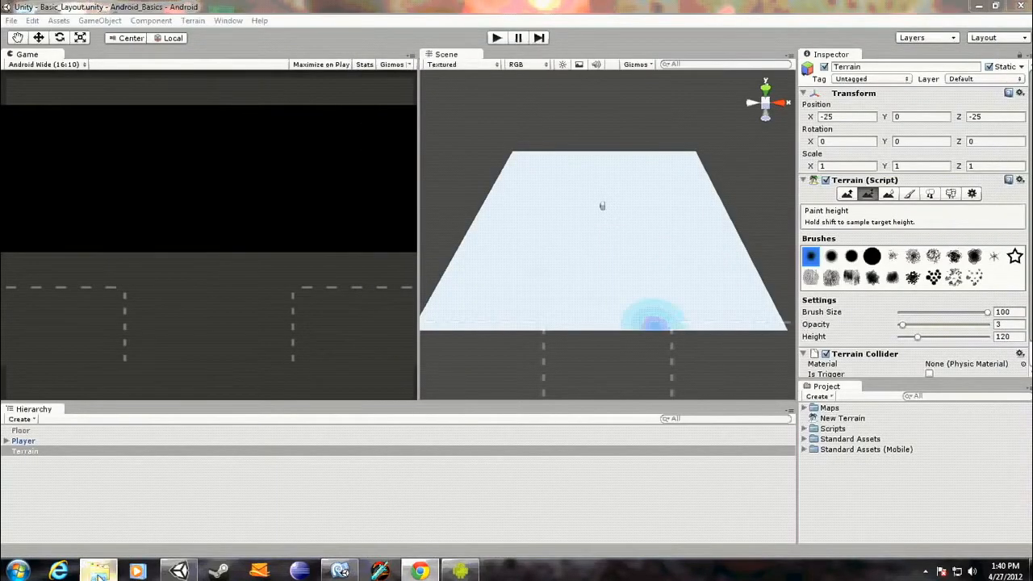
click(978, 7)
click(216, 29)
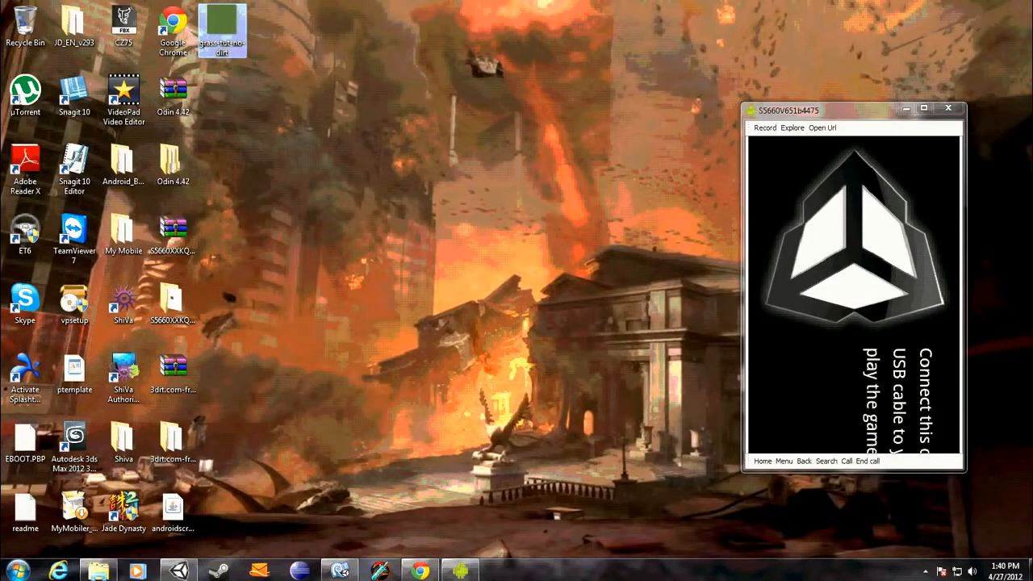
click(180, 571)
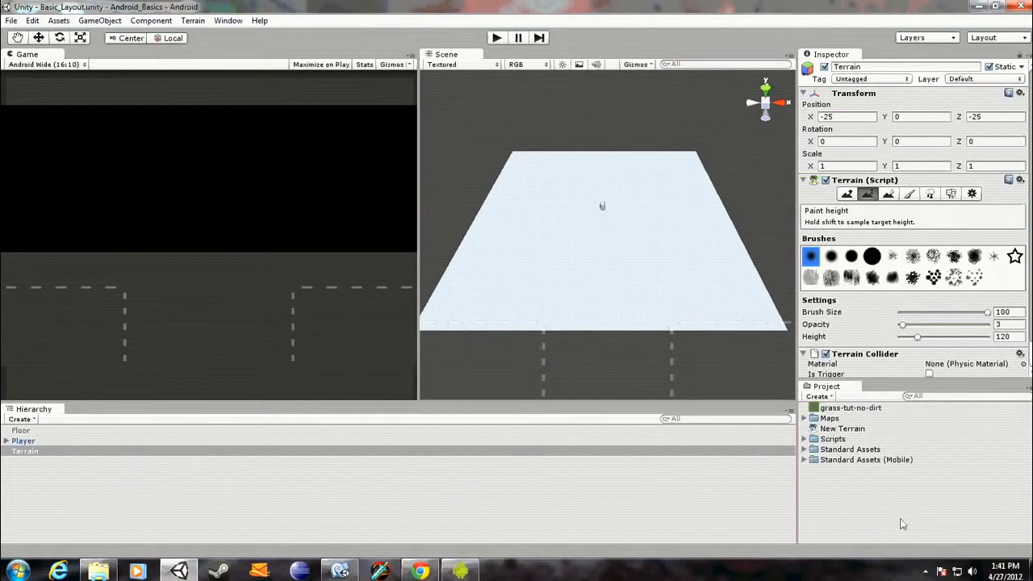
Step: Create a project folder named Textures and move the grass-tut-no-dirt texture into it
right_click(864, 510)
mouse_move(912, 314)
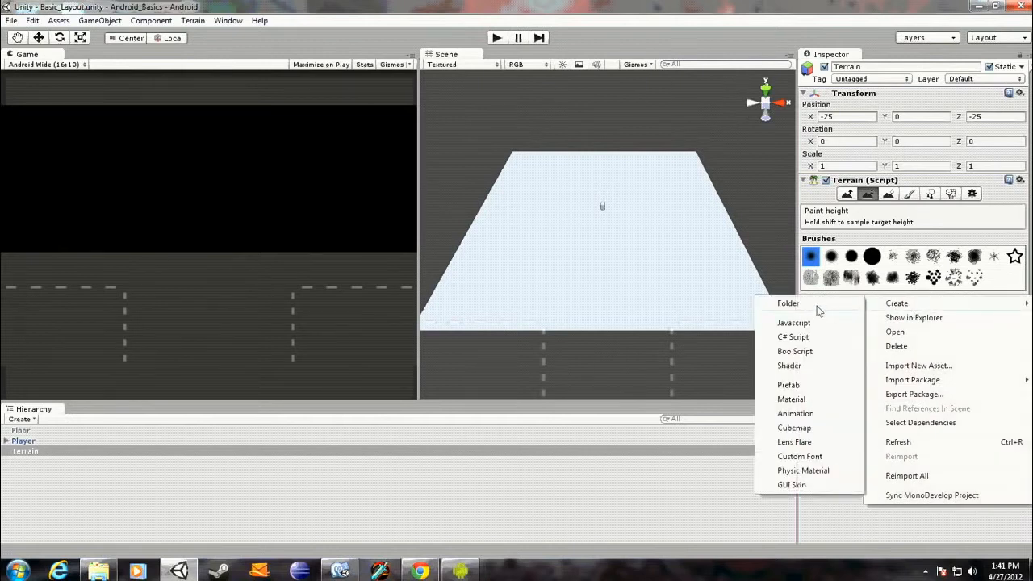
click(817, 307)
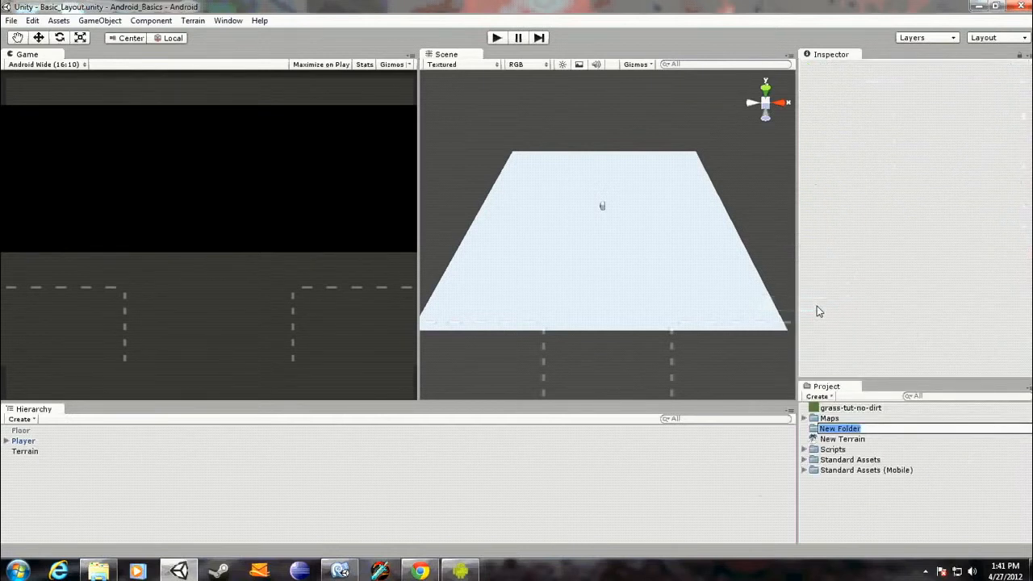
text(Textures)
key(Return)
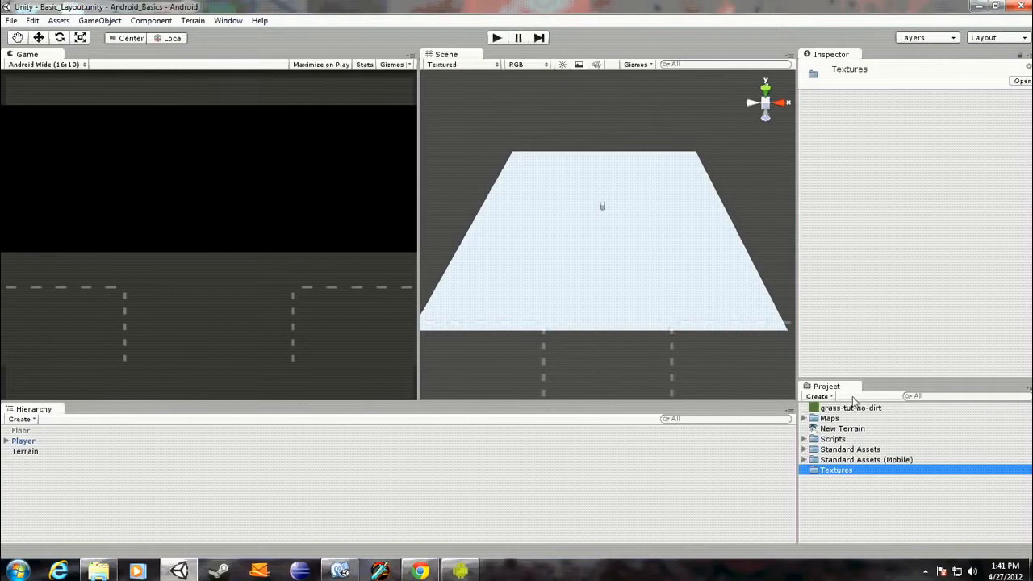
drag(844, 415, 832, 472)
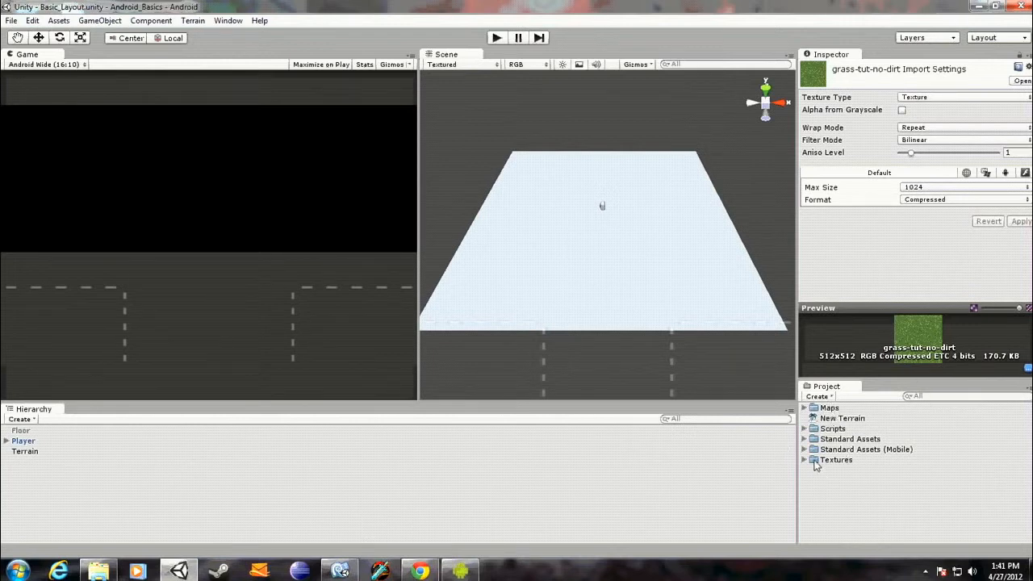
click(804, 461)
click(835, 494)
Step: Add grass-tut-no-dirt to the Terrain object as its ground splat texture, with a tile size of 15 by 15
click(586, 222)
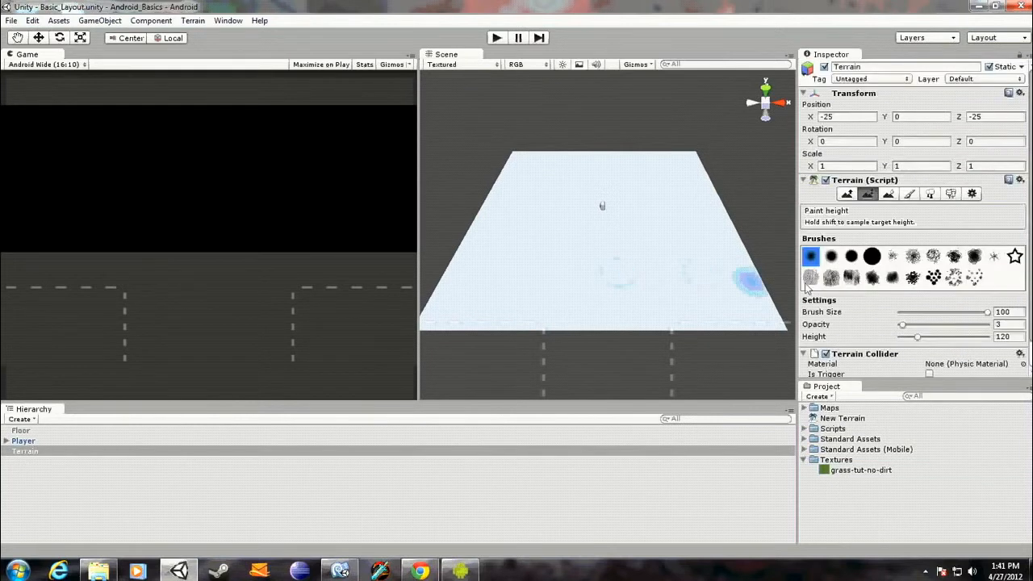
key(ctrl+z)
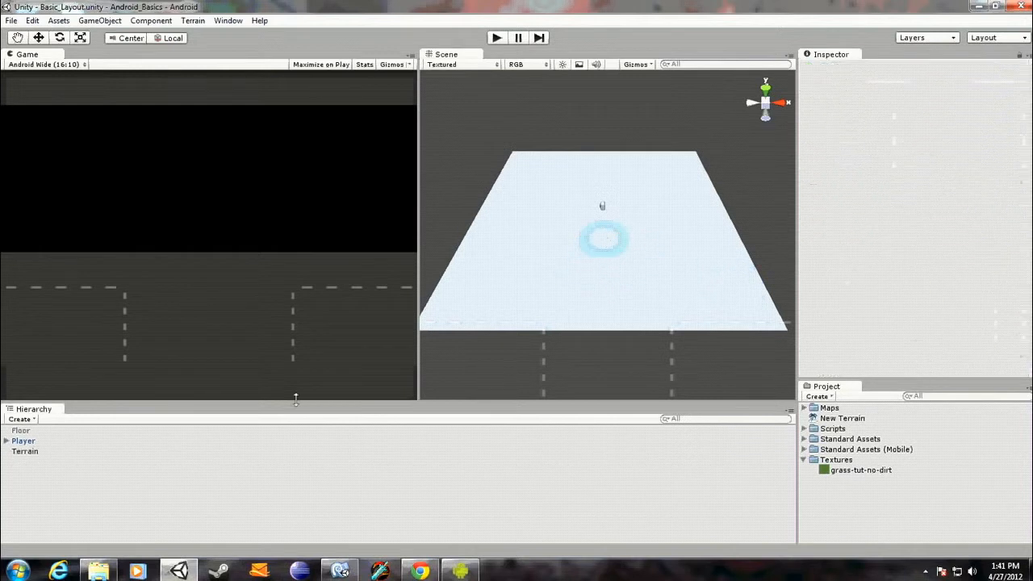
click(24, 452)
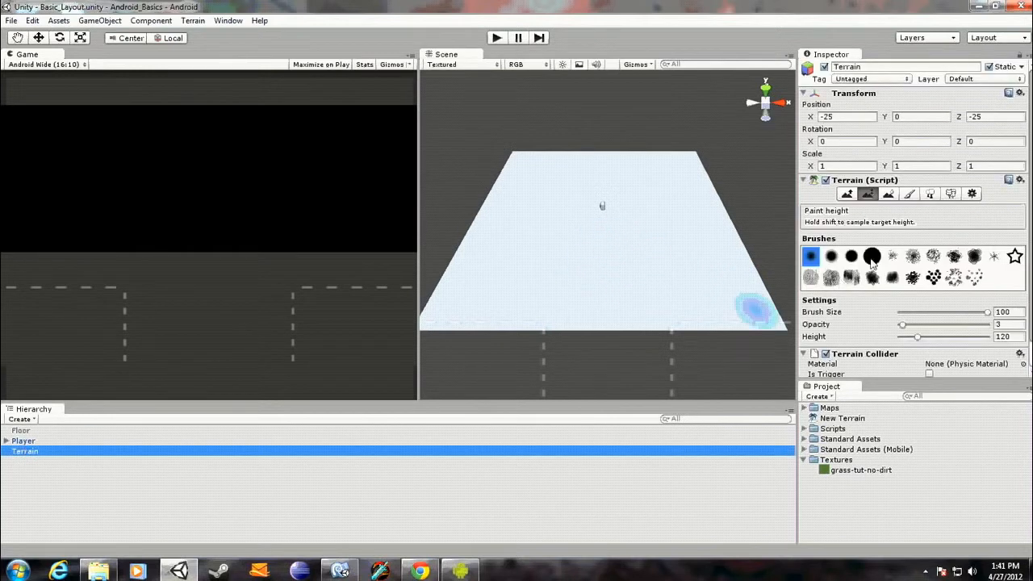
click(972, 193)
click(930, 194)
click(910, 195)
click(991, 329)
click(986, 343)
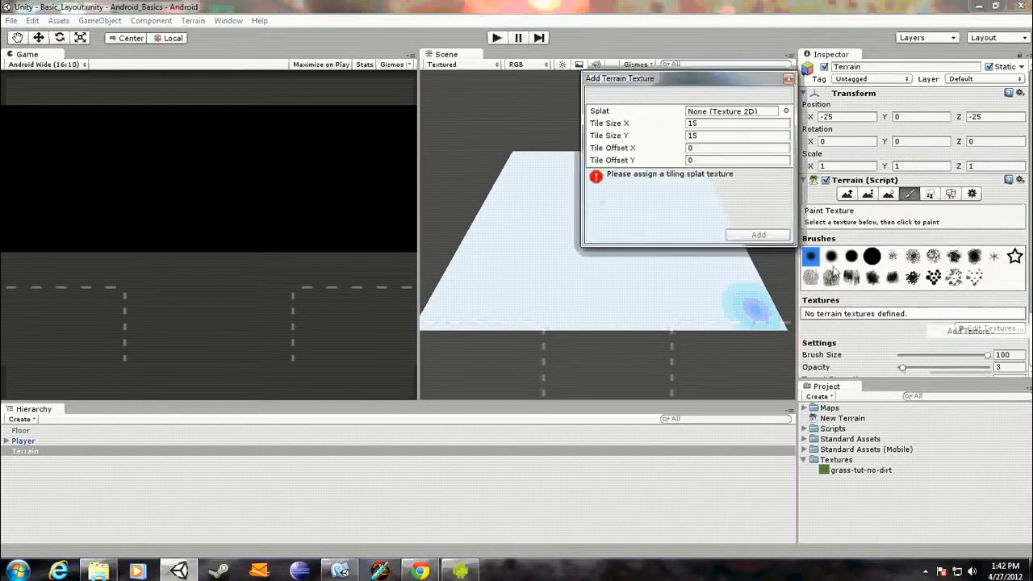
drag(733, 83, 667, 118)
click(721, 143)
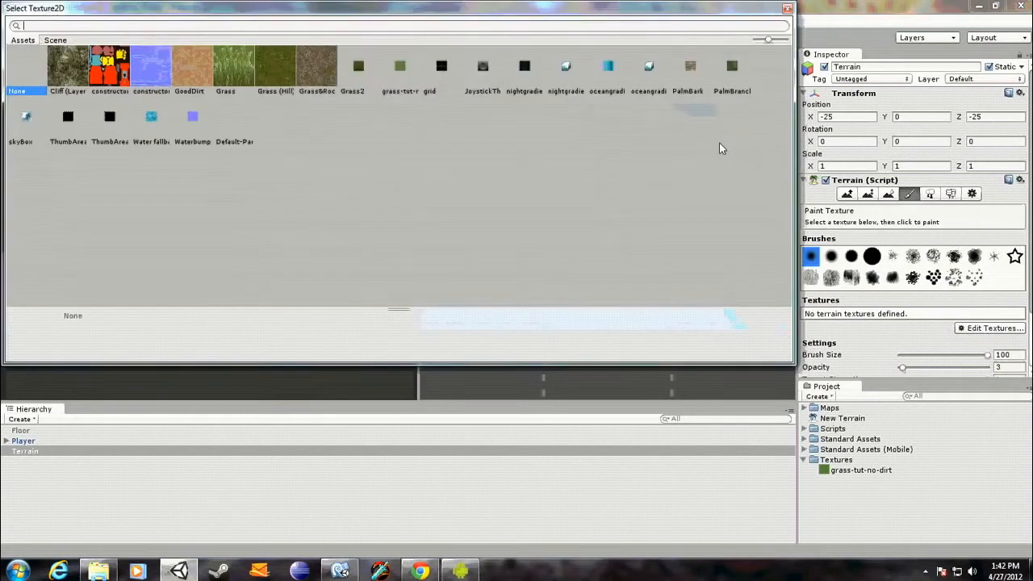
double_click(411, 74)
click(685, 267)
Step: Inspect the grass-textured terrain around the player from closer angles in the scene
scroll(682, 232, up, 4)
scroll(678, 208, down, 3)
key(s)
right_drag(679, 209, 710, 210)
key(w)
mouse_move(559, 211)
right_down()
mouse_move(652, 217)
mouse_move(642, 160)
mouse_move(653, 190)
mouse_move(637, 207)
mouse_move(581, 207)
mouse_move(608, 203)
right_up()
key(w)
key(s)
key(w)
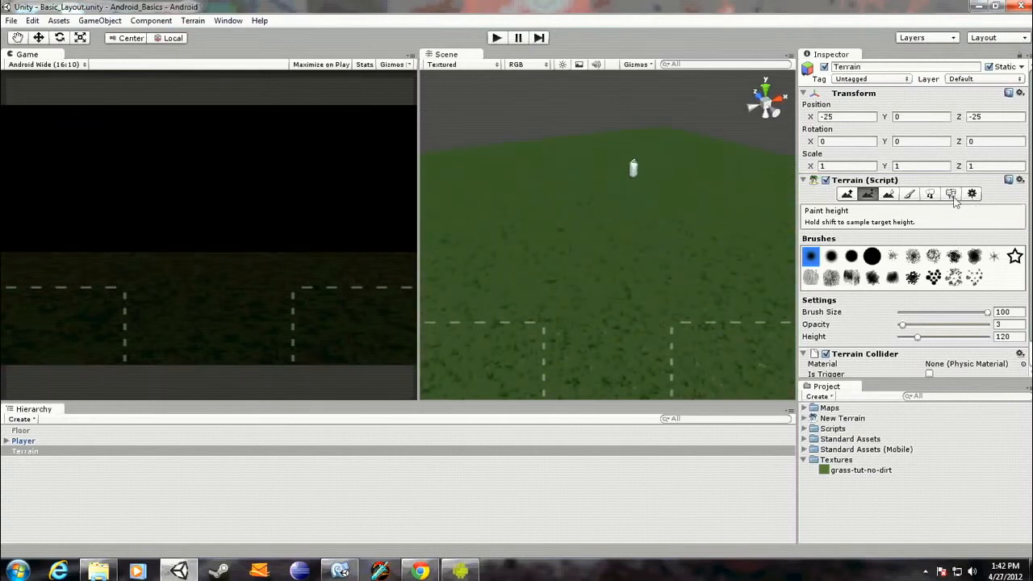
Step: Add Grass2 as a detail grass texture for the terrain, with the default width, height and colours
click(952, 195)
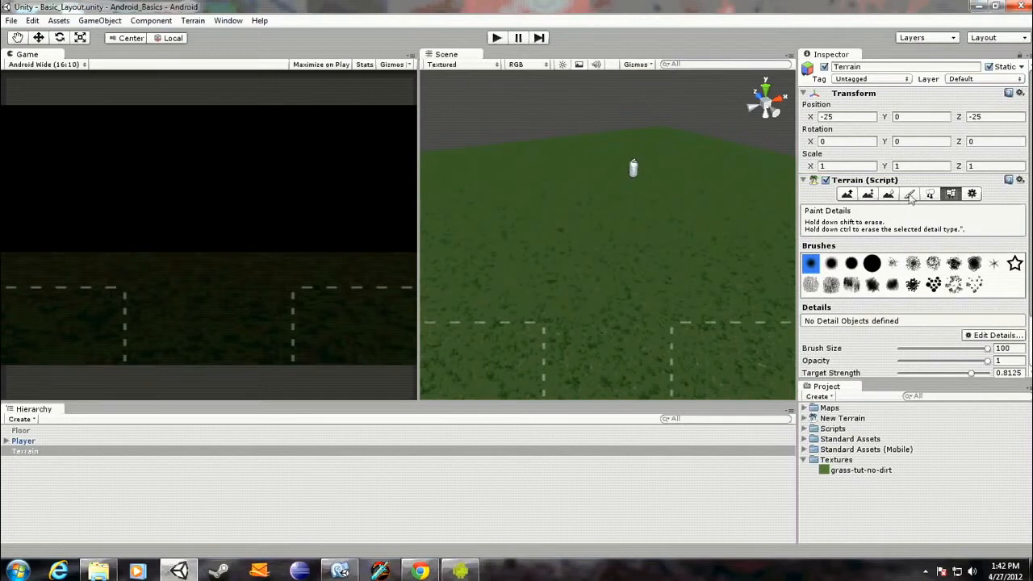
click(983, 336)
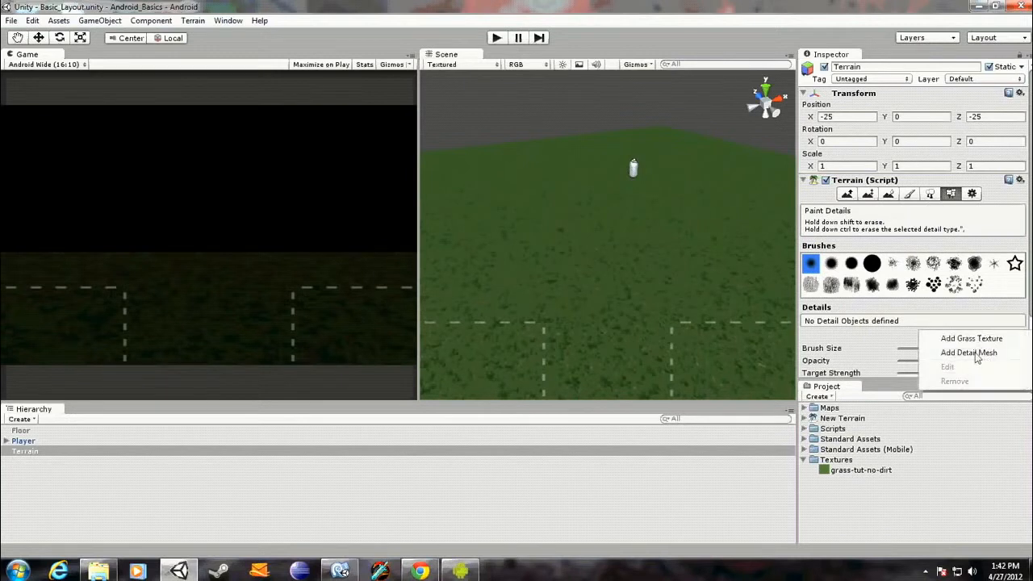
click(976, 339)
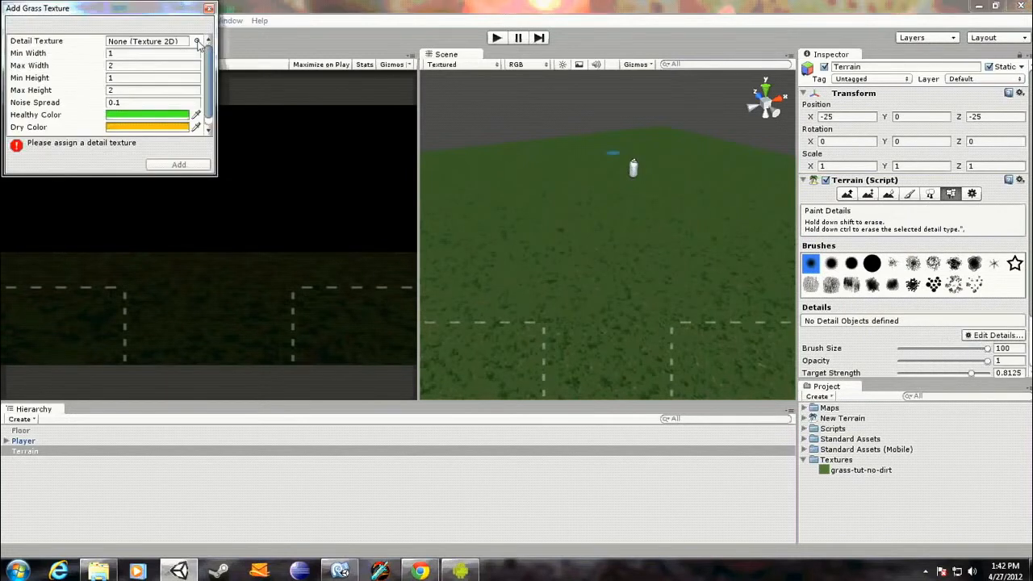
click(197, 41)
click(369, 67)
double_click(368, 66)
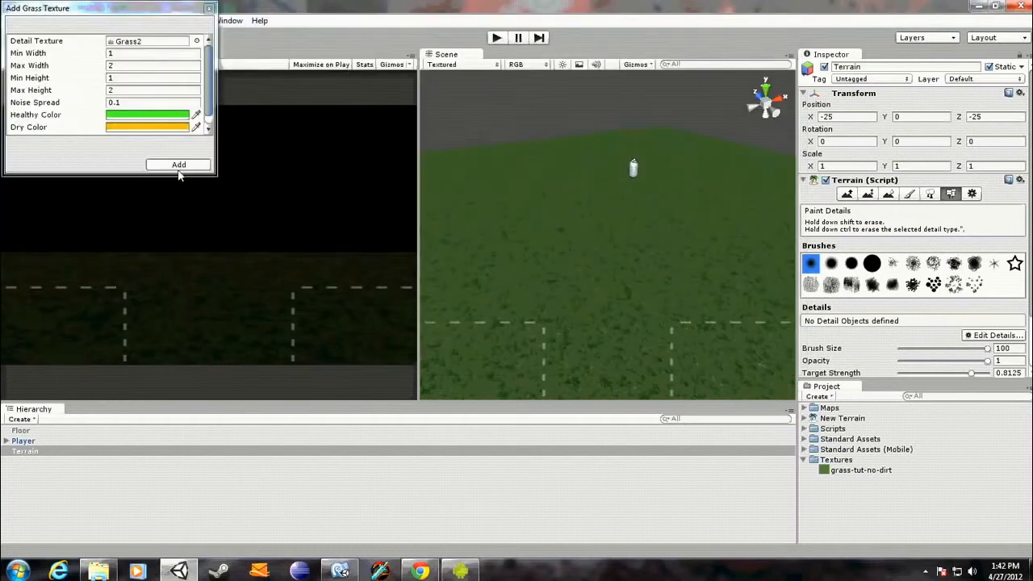
click(180, 164)
Step: Try painting Grass2 on the terrain with target strength 0.0625 and opacity 0.03, and undo the strokes
mouse_move(565, 221)
mouse_down()
mouse_move(647, 192)
mouse_move(625, 229)
mouse_move(548, 246)
mouse_move(582, 242)
mouse_up()
key(ctrl+z)
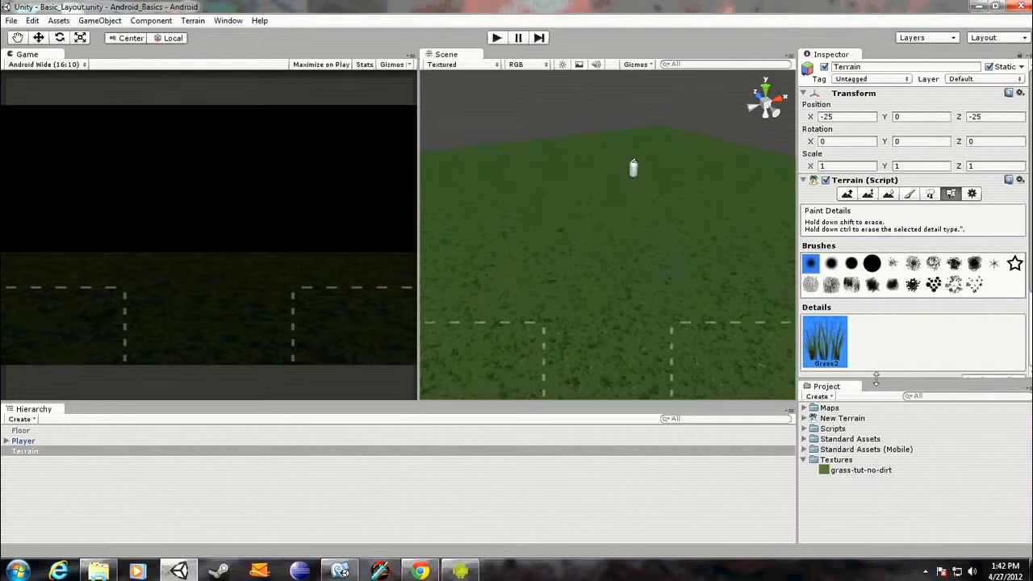
drag(876, 376, 875, 399)
drag(1030, 282, 1029, 347)
drag(928, 332, 908, 332)
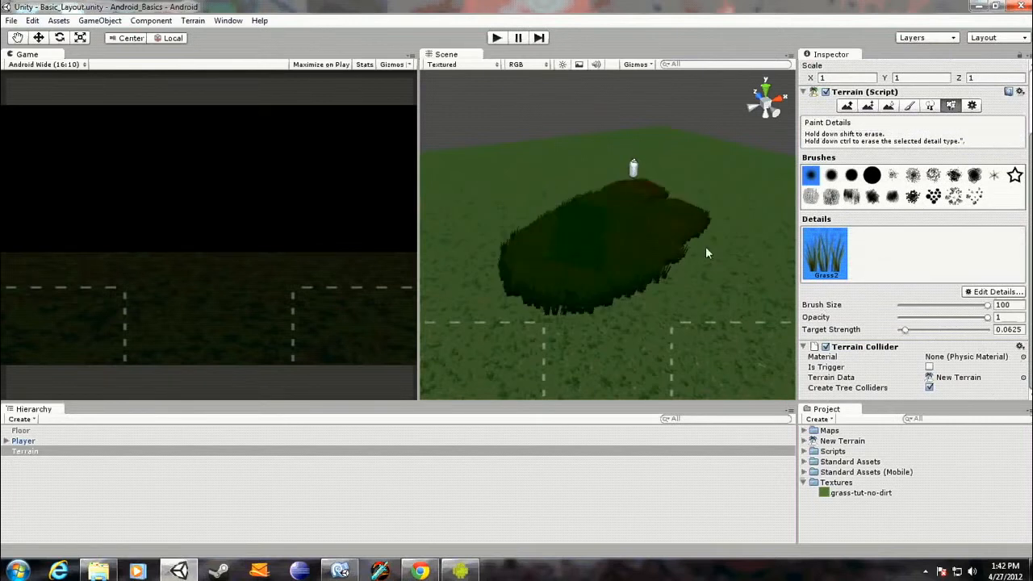
click(903, 318)
mouse_move(664, 249)
mouse_down()
mouse_move(632, 282)
mouse_move(695, 258)
mouse_up()
key(ctrl+z)
Step: Set the detail brush opacity to 0.001, and undo a test stroke of Grass2 on the terrain
drag(1020, 316, 964, 321)
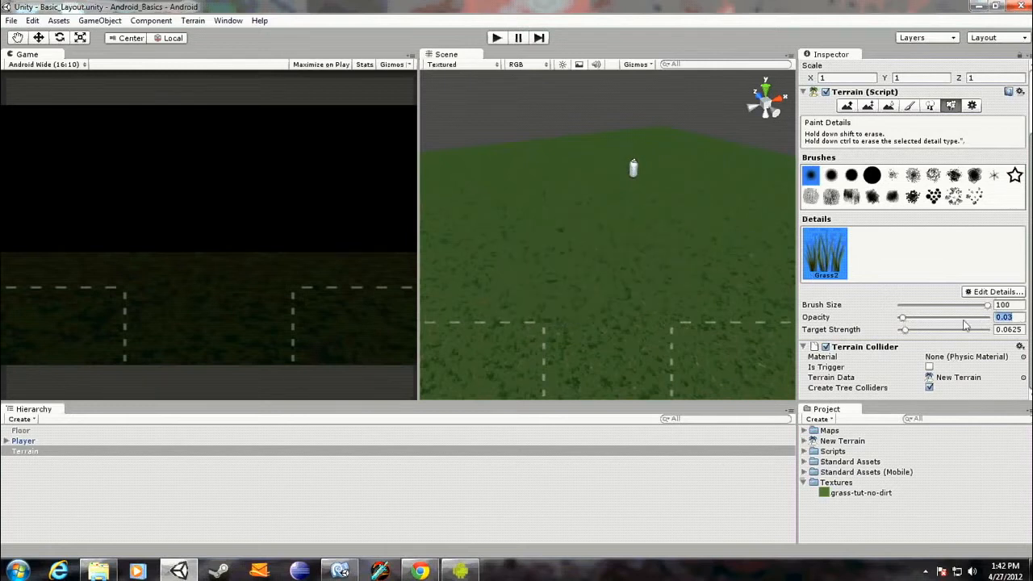
text(0)
key(period)
mouse_move(479, 250)
mouse_down()
mouse_move(609, 240)
mouse_move(679, 198)
mouse_move(486, 249)
mouse_move(549, 222)
mouse_up()
key(ctrl+z)
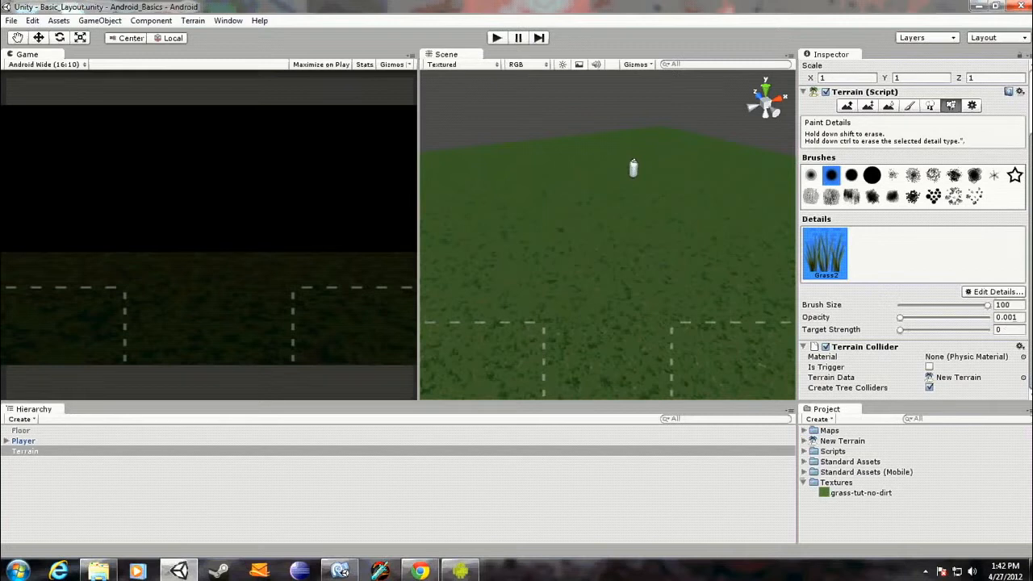
Step: Try painting Grass2 near the player with a target strength of 0.125, and undo the stroke
click(1008, 332)
text(0.)
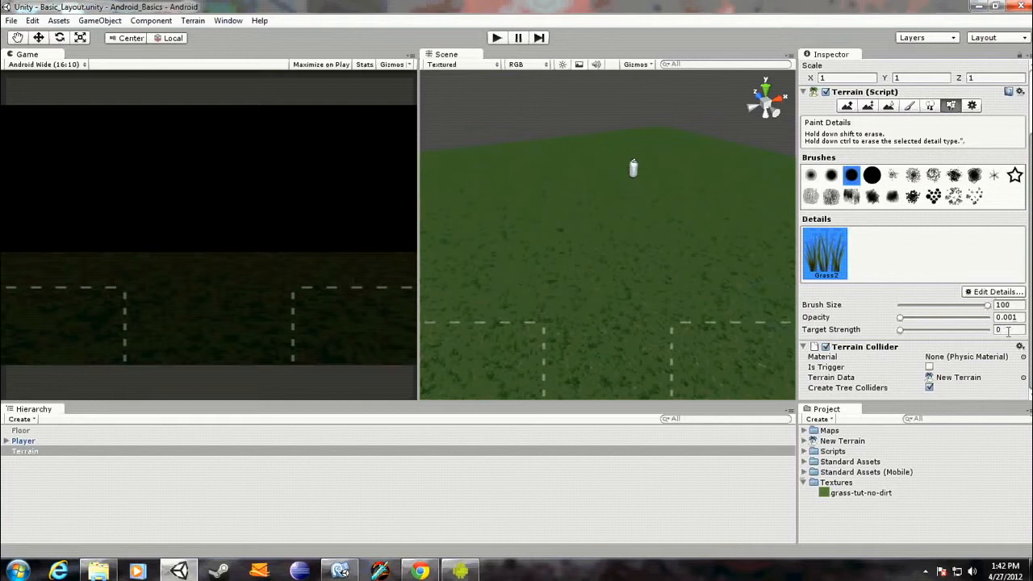
text(.125)
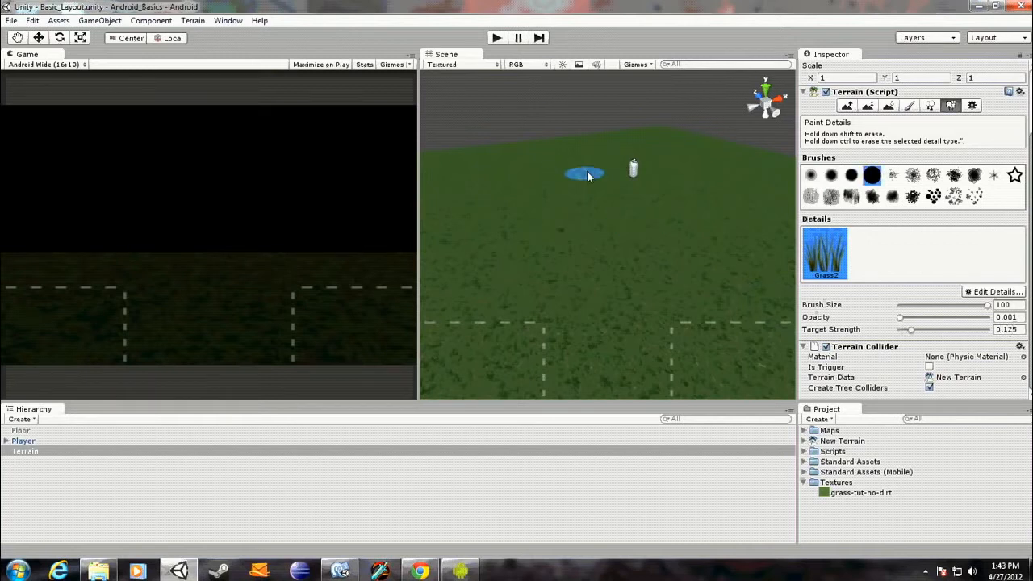
mouse_move(588, 178)
mouse_down()
mouse_move(656, 194)
mouse_move(621, 234)
mouse_up()
key(ctrl+z)
Step: Set the detail target strength to 0.0625, and undo a test stroke of Grass2
drag(916, 332, 906, 332)
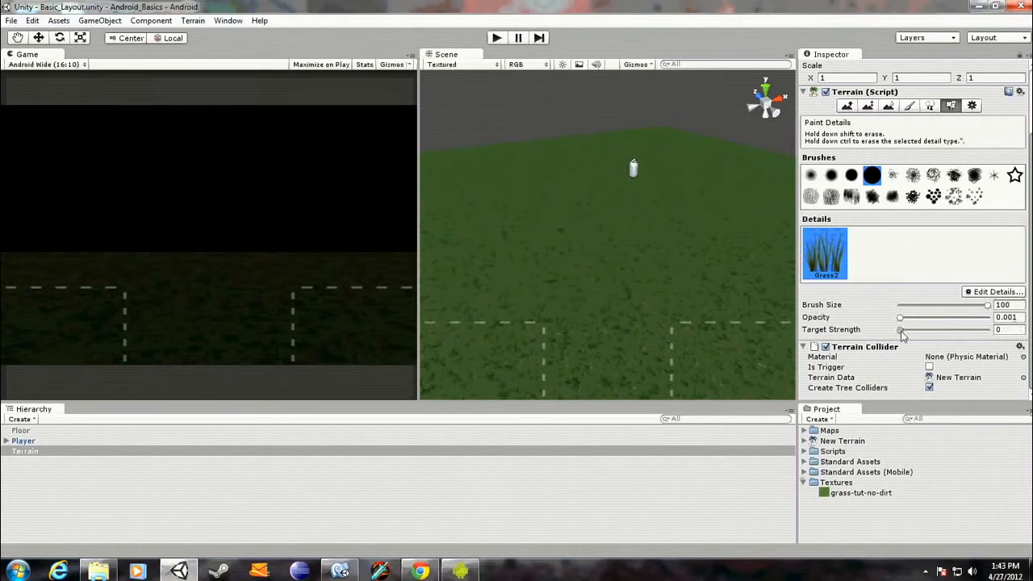
drag(676, 223, 669, 230)
key(ctrl+z)
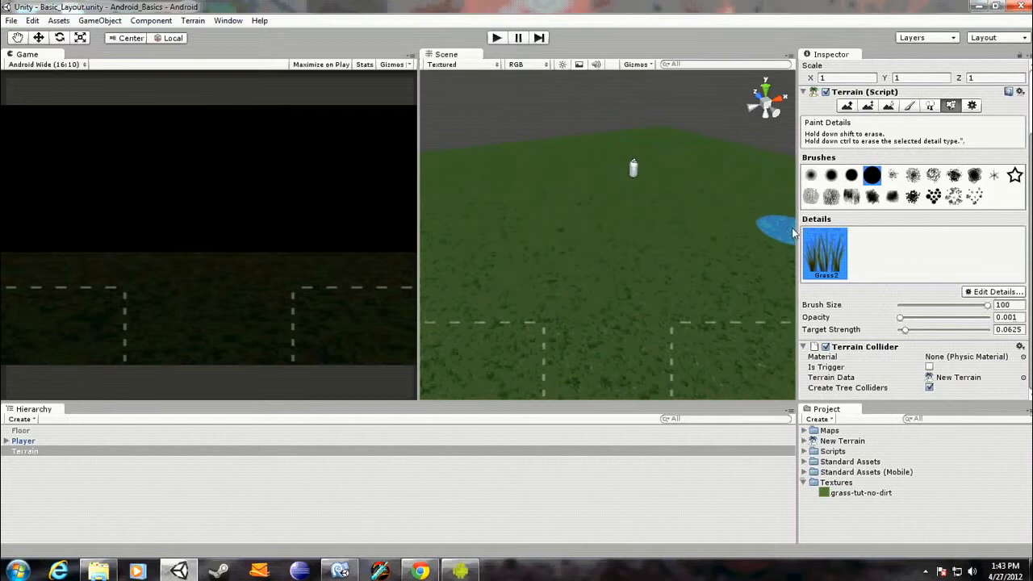
Step: Try painting Grass2 with a smaller brush, undo the stroke, and restore the brush size to 100
drag(989, 313, 948, 314)
mouse_move(590, 212)
mouse_down()
mouse_move(576, 242)
mouse_move(558, 237)
mouse_up()
key(ctrl+z)
drag(947, 305, 988, 305)
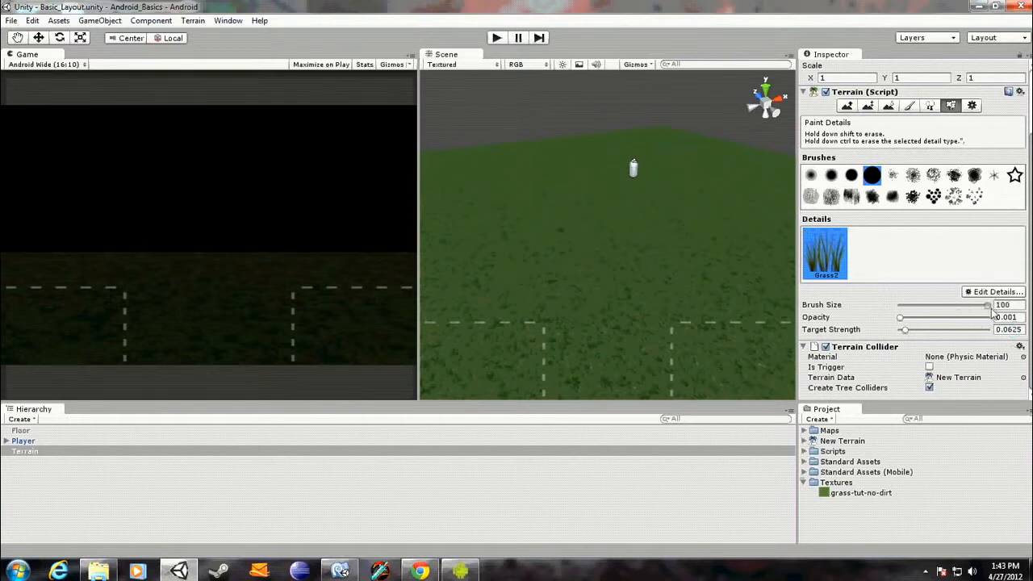
Step: Try a long Grass2 stroke across the terrain with the solid round brush, and undo it
right_drag(593, 214, 652, 205)
scroll(650, 207, down, 5)
drag(655, 151, 791, 291)
key(ctrl+z)
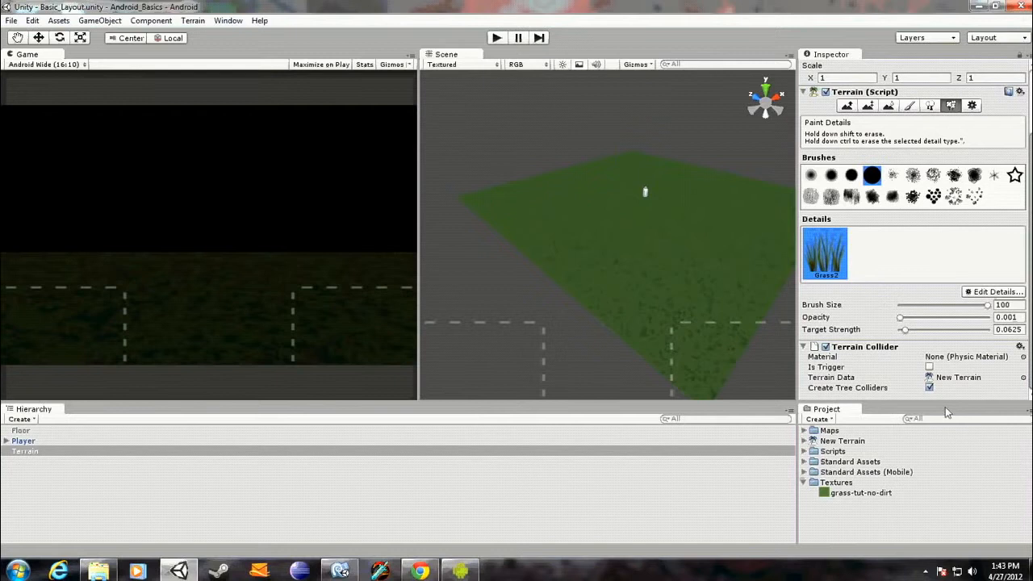
Step: Try painting Grass2 across the terrain with a scattered-dot brush, and undo the stroke
click(977, 197)
drag(621, 174, 606, 222)
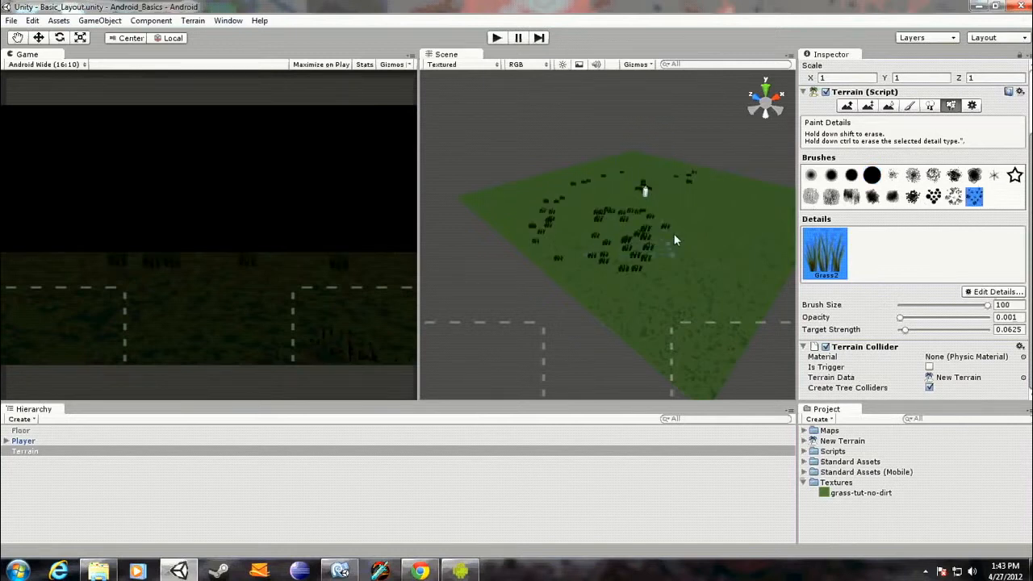
key(ctrl+z)
Step: Paint winding strokes of Grass2 over much of the terrain around the player with the large solid round brush
click(873, 176)
mouse_move(626, 158)
mouse_down()
mouse_move(557, 242)
mouse_move(730, 205)
mouse_move(650, 283)
mouse_up()
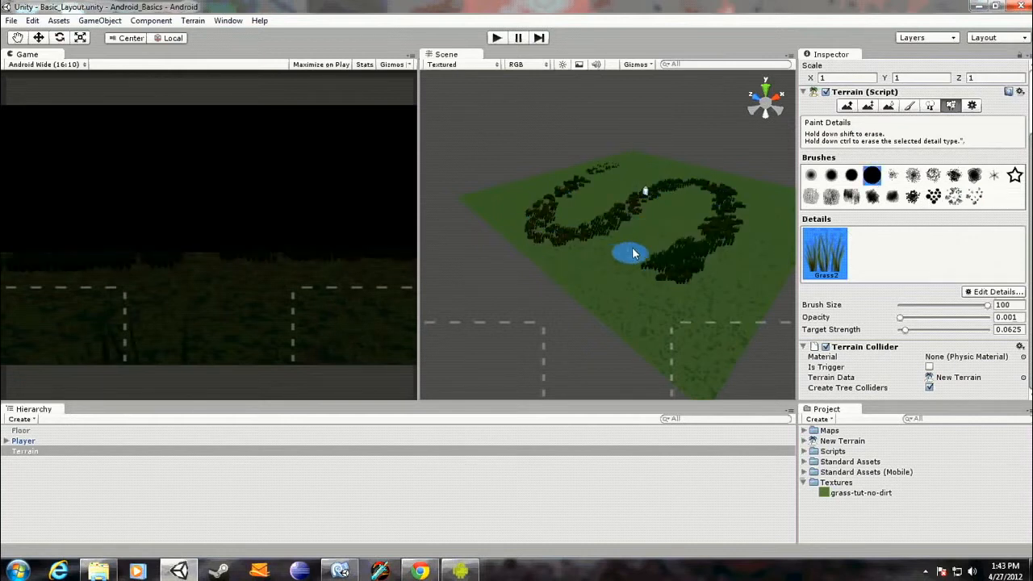
drag(769, 260, 488, 144)
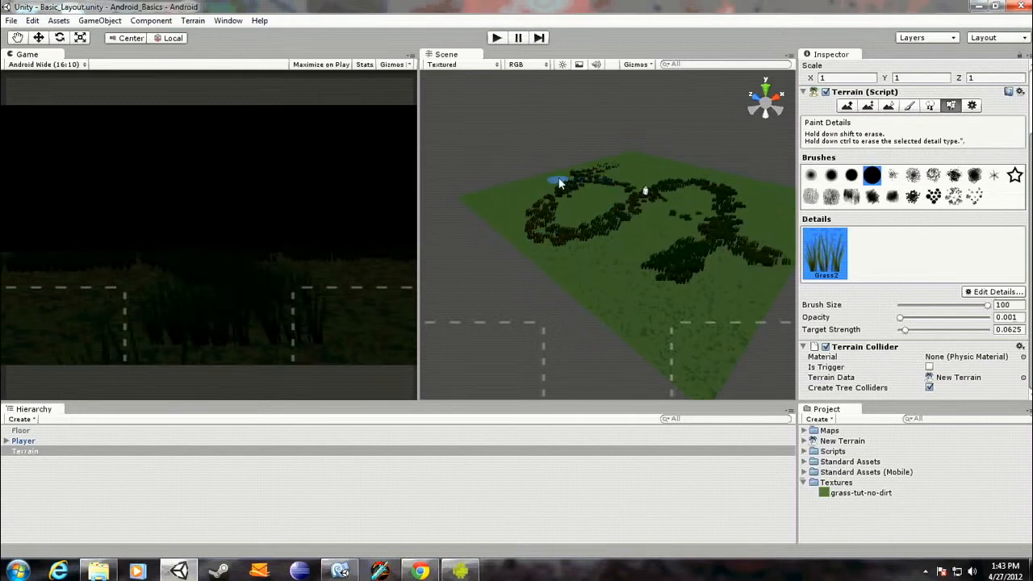
mouse_move(607, 168)
mouse_down()
mouse_move(612, 215)
mouse_move(659, 219)
mouse_move(669, 311)
mouse_move(722, 220)
mouse_move(700, 198)
mouse_up()
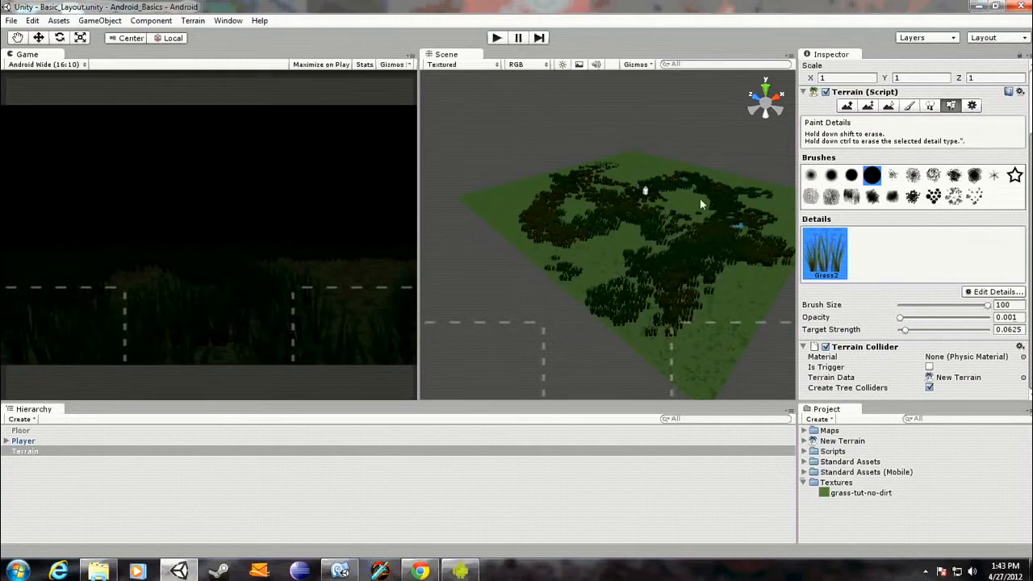
Step: Play-test the scene to examine the painted grass from the player's view, and stop the test
click(496, 38)
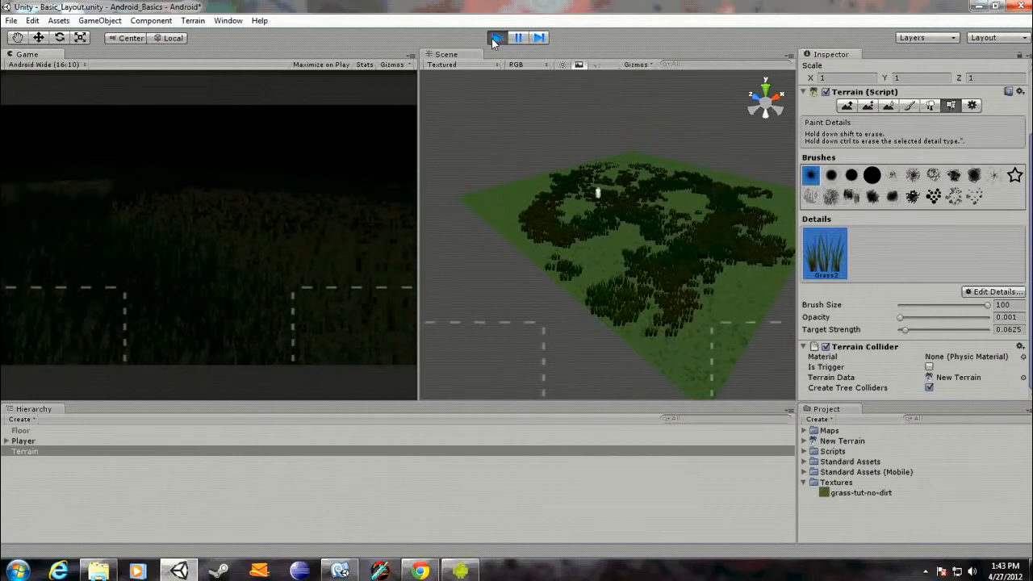
click(494, 38)
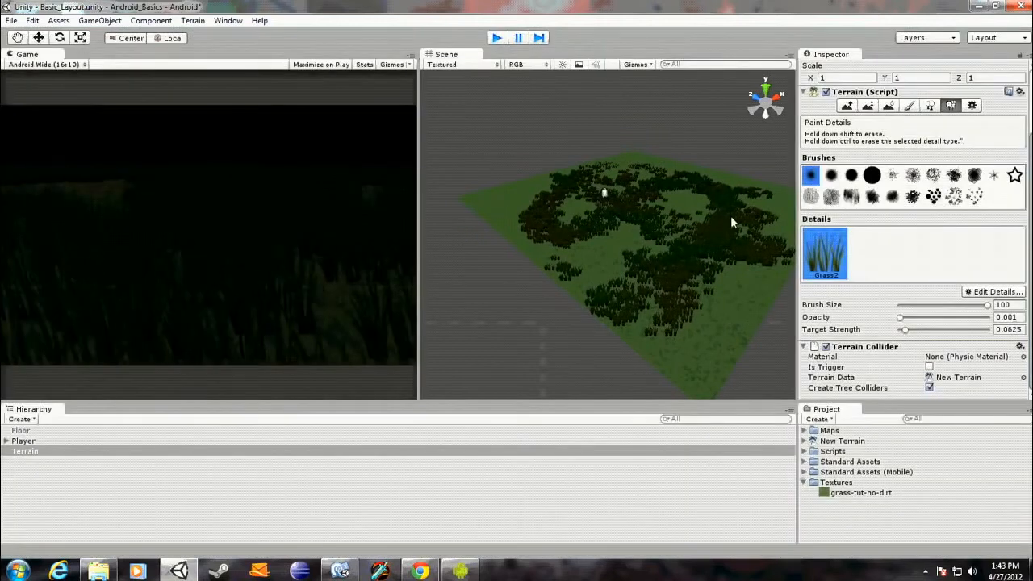
right_drag(577, 217, 613, 214)
scroll(614, 214, down, 2)
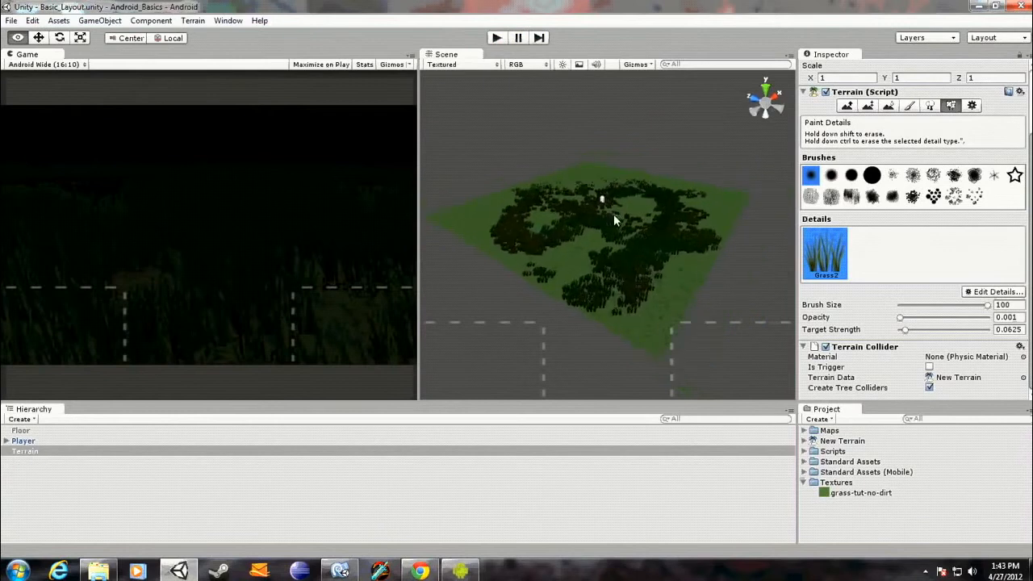
Step: Try raising the grassy terrain near the player with the solid round brush at opacity 3
click(848, 106)
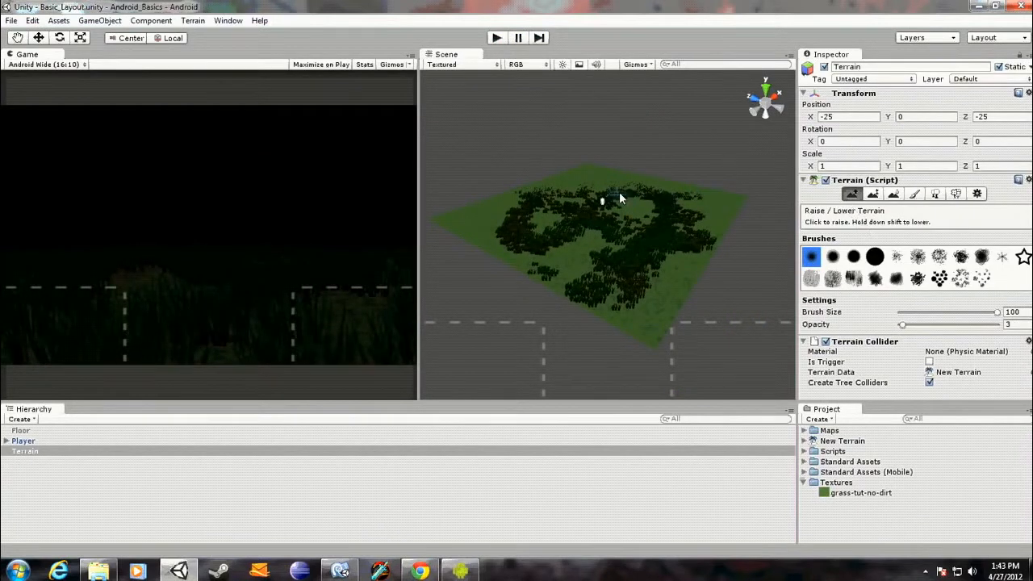
scroll(619, 198, up, 3)
right_drag(668, 185, 681, 191)
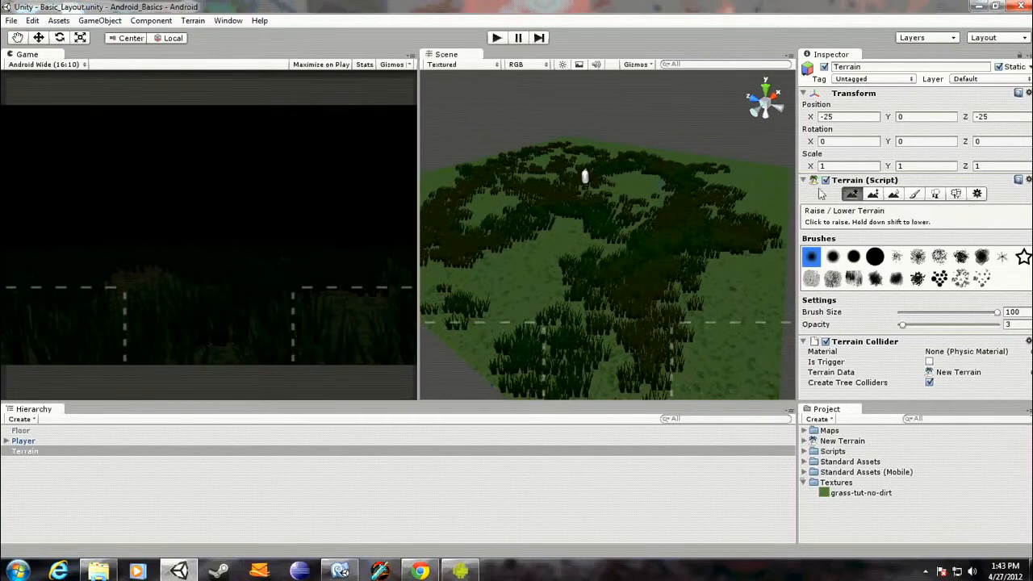
click(875, 256)
click(655, 237)
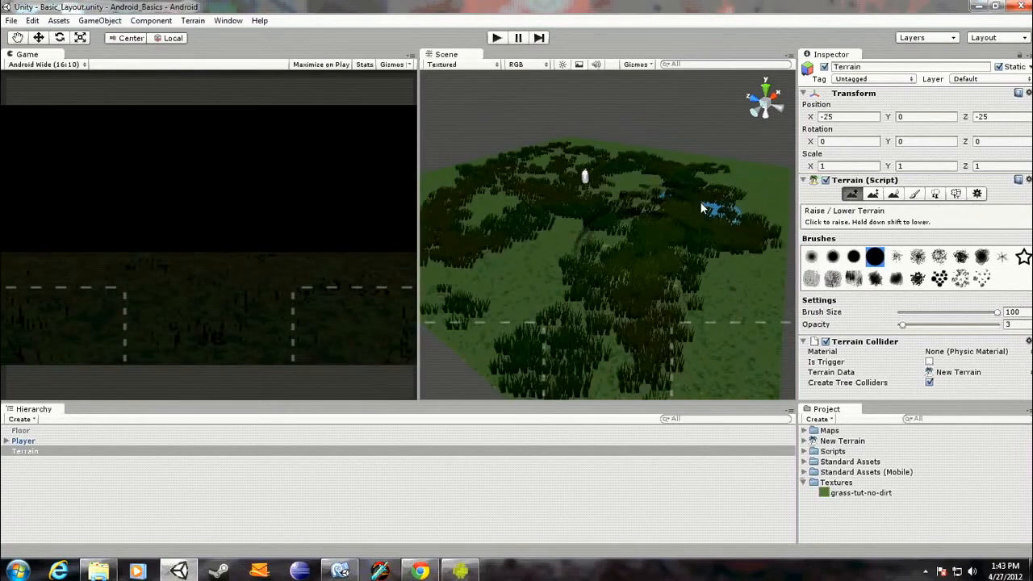
click(693, 205)
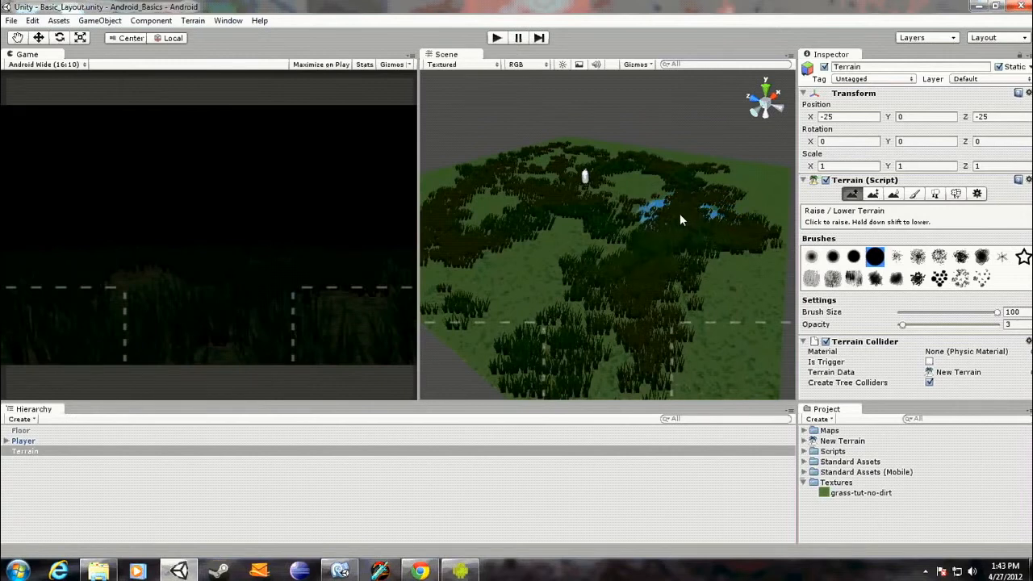
Step: Undo the terrain raising and all the Grass2 strokes
key(ctrl+z)
key(ctrl+z)
key(ctrl+z)
key(ctrl+z)
key(ctrl+z)
key(ctrl+z)
key(ctrl+z)
key(ctrl+z)
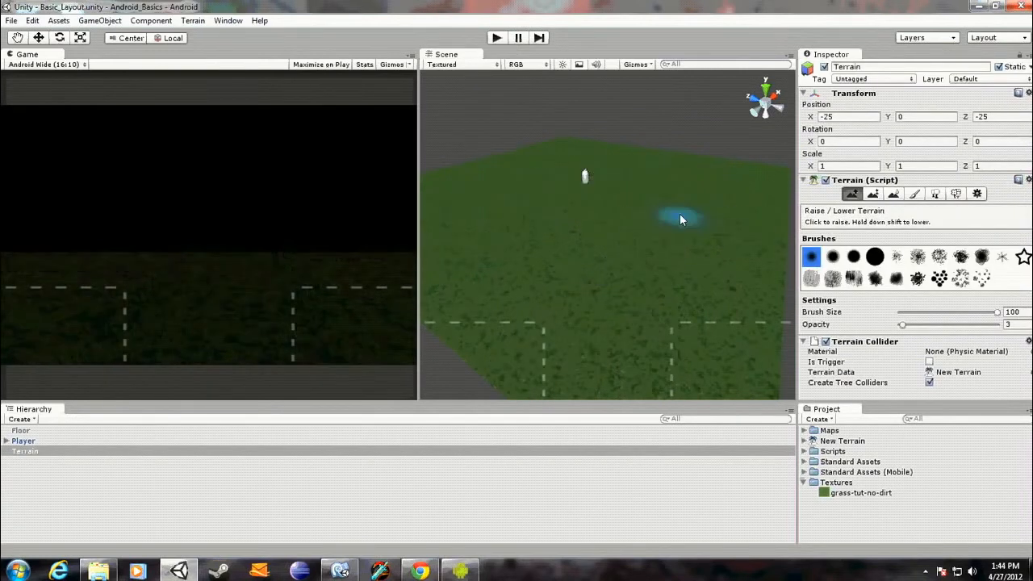
Step: Raise a ridge of mountains along the terrain's edges around the player with the solid round brush at opacity 5
click(875, 256)
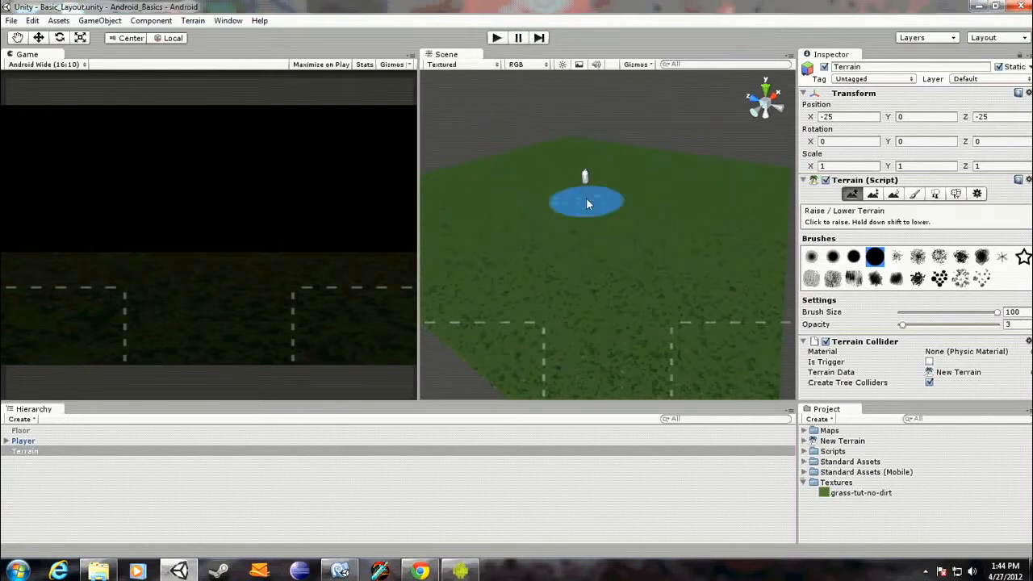
alt+drag(609, 211, 686, 213)
scroll(604, 242, up, 3)
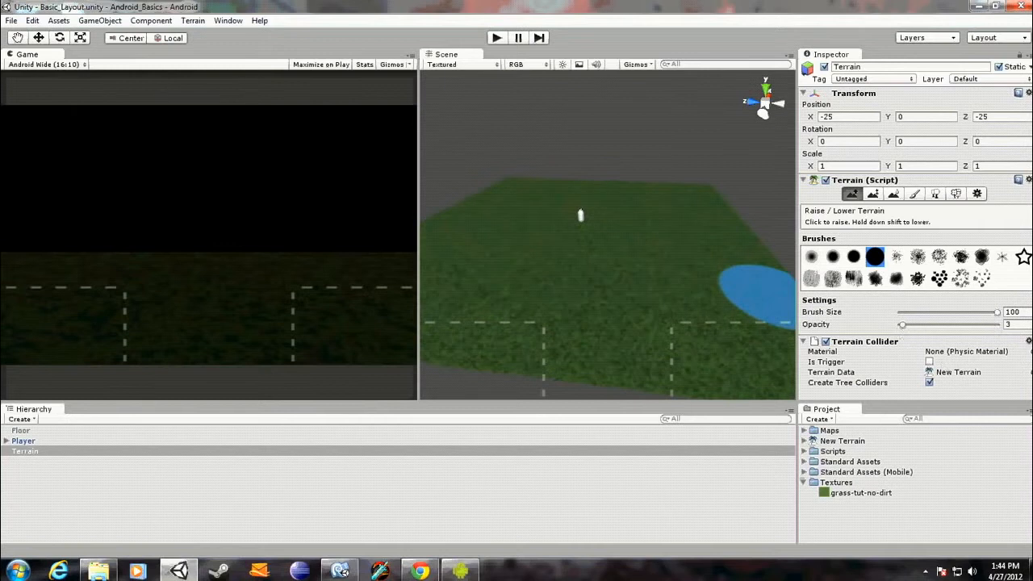
mouse_move(644, 270)
mouse_down()
mouse_move(561, 300)
mouse_move(666, 208)
mouse_move(533, 254)
mouse_move(560, 262)
mouse_move(627, 227)
mouse_move(562, 272)
mouse_move(694, 267)
mouse_move(619, 296)
mouse_move(718, 205)
mouse_move(650, 272)
mouse_move(761, 277)
mouse_up()
text(5)
mouse_move(757, 230)
mouse_down()
mouse_move(701, 194)
mouse_move(565, 296)
mouse_move(677, 222)
mouse_move(576, 283)
mouse_move(648, 232)
mouse_move(580, 243)
mouse_move(230, 247)
mouse_up()
mouse_move(534, 264)
mouse_down()
mouse_move(702, 295)
mouse_move(614, 272)
mouse_move(696, 305)
mouse_up()
mouse_move(695, 305)
alt+mouse_down()
mouse_move(621, 289)
mouse_move(498, 287)
mouse_move(583, 293)
mouse_move(665, 272)
mouse_move(571, 290)
mouse_move(669, 270)
mouse_move(563, 288)
mouse_move(484, 274)
mouse_move(316, 303)
mouse_move(549, 271)
mouse_move(594, 300)
mouse_move(506, 232)
mouse_move(542, 200)
mouse_move(503, 226)
mouse_move(588, 298)
alt+mouse_up()
alt+drag(698, 242, 699, 284)
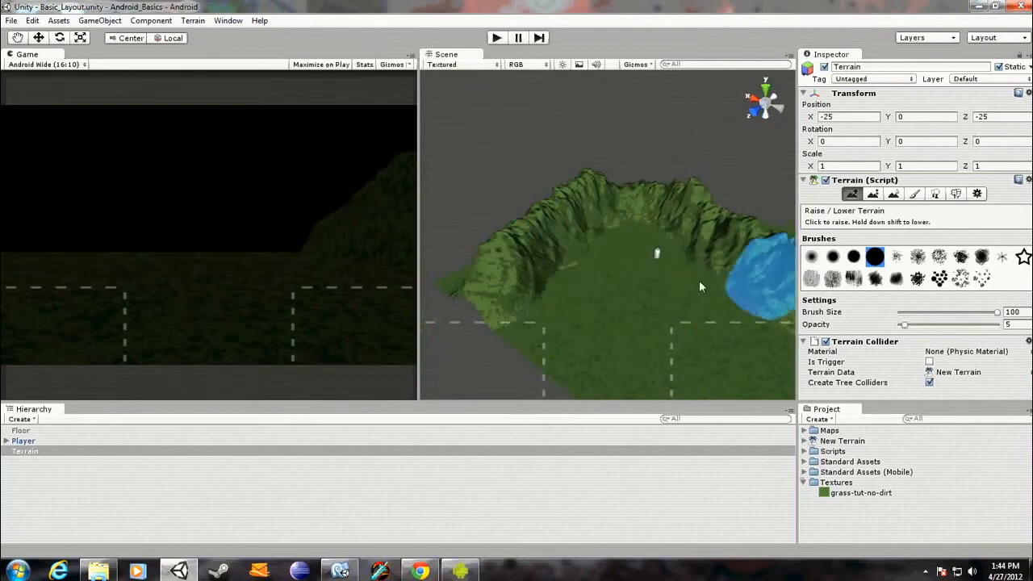
Step: Add the Cliff (Layered Rock) texture to the terrain's paint textures with tile size 15 by 15
click(921, 197)
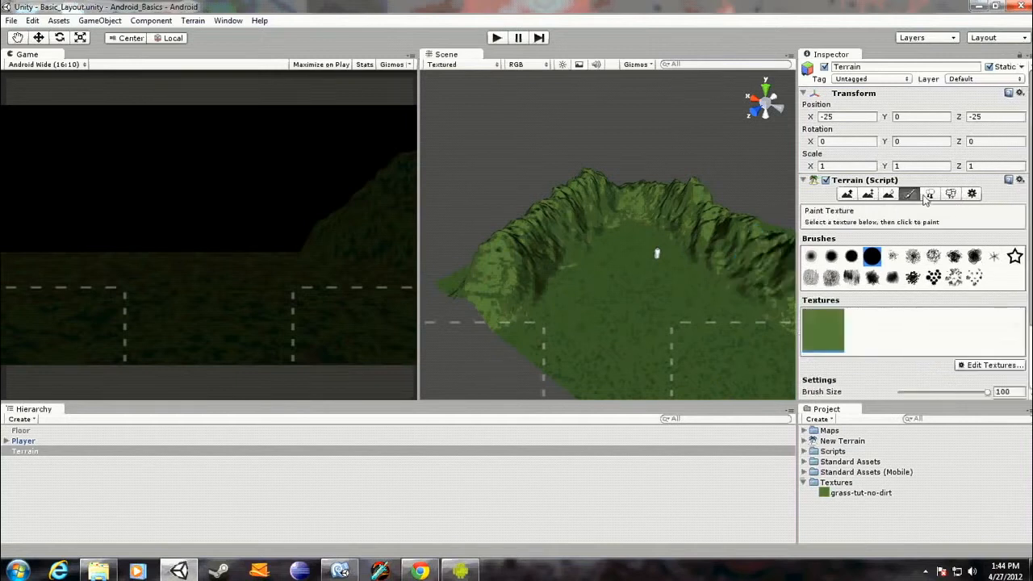
click(986, 365)
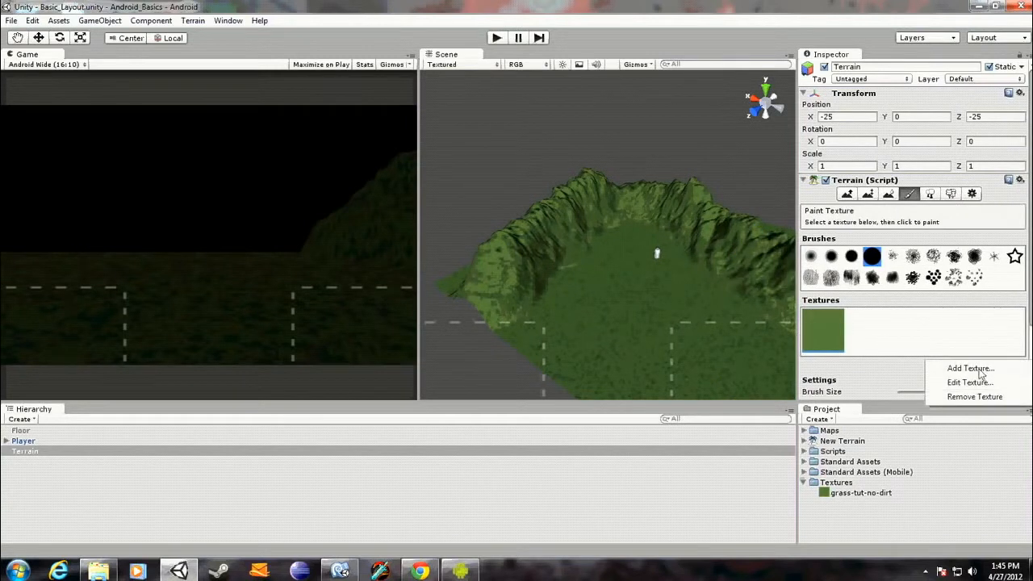
click(971, 369)
click(718, 144)
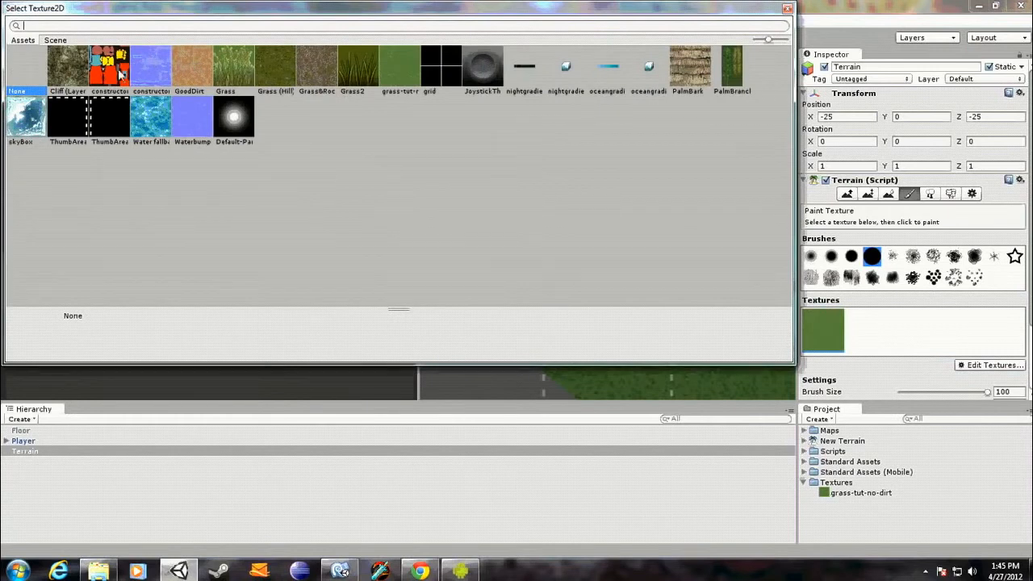
double_click(72, 75)
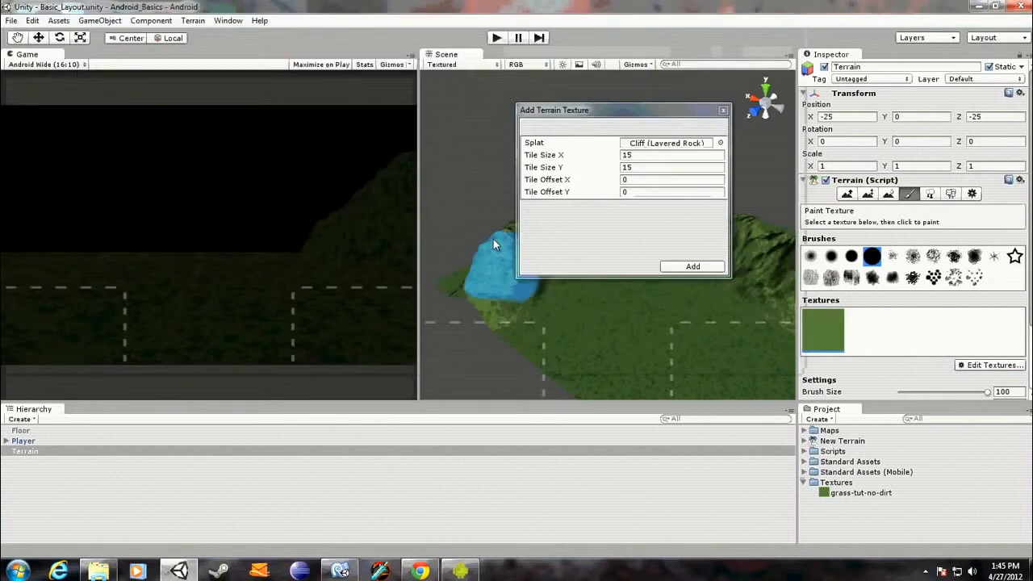
click(694, 267)
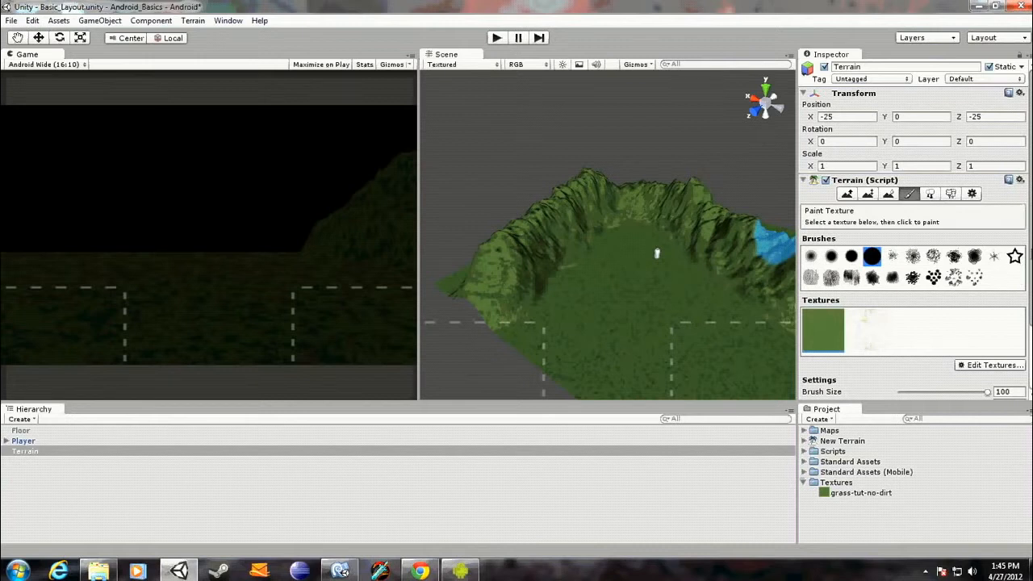
Step: Paint the Cliff (Layered Rock) texture over the mountain slopes with the solid round brush
drag(1032, 254, 1031, 283)
click(872, 295)
mouse_move(502, 233)
mouse_down()
mouse_move(574, 187)
mouse_move(506, 230)
mouse_move(592, 190)
mouse_move(678, 188)
mouse_move(756, 227)
mouse_move(710, 210)
mouse_up()
mouse_move(633, 193)
mouse_down()
mouse_move(508, 232)
mouse_move(494, 252)
mouse_up()
mouse_move(579, 248)
right_down()
mouse_move(615, 254)
mouse_move(479, 193)
mouse_move(575, 211)
right_up()
key(d)
key(w)
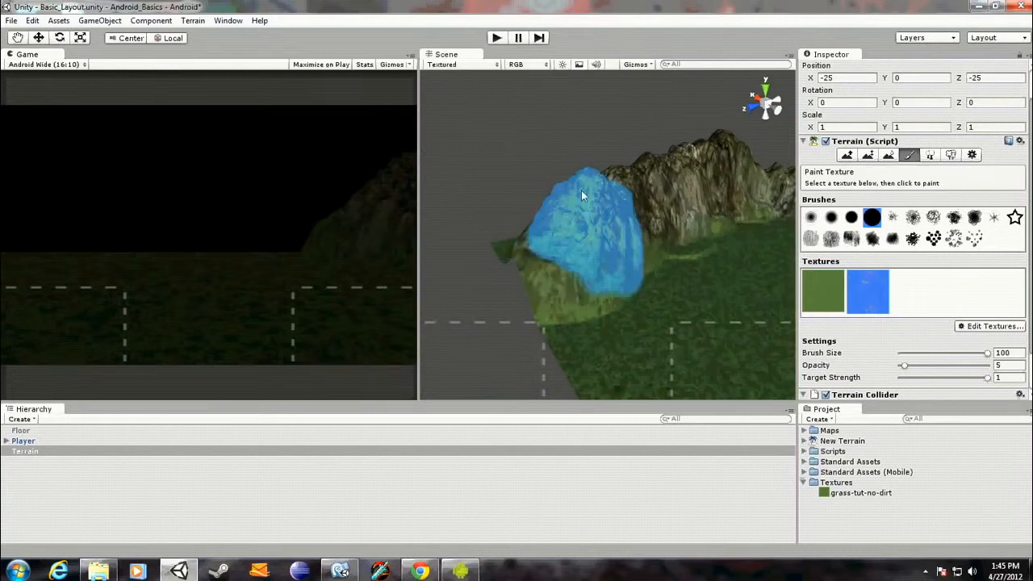
Step: Play-test the scene to examine the rocky mountains, stop the test, and look over the whole terrain
click(496, 40)
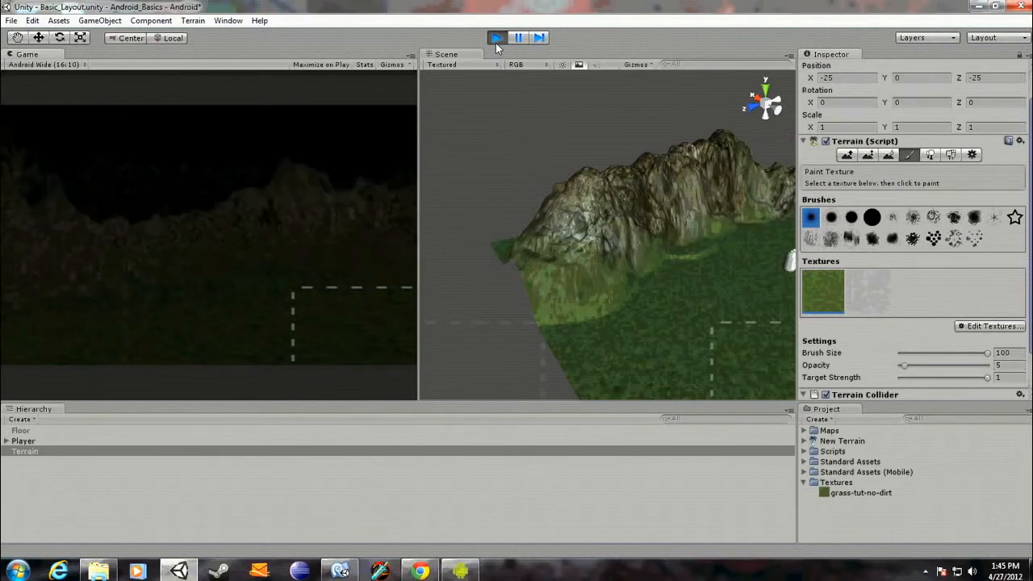
click(495, 42)
mouse_move(587, 270)
alt+mouse_down()
mouse_move(723, 298)
mouse_move(701, 276)
alt+mouse_up()
scroll(725, 299, down, 5)
key(shift+w)
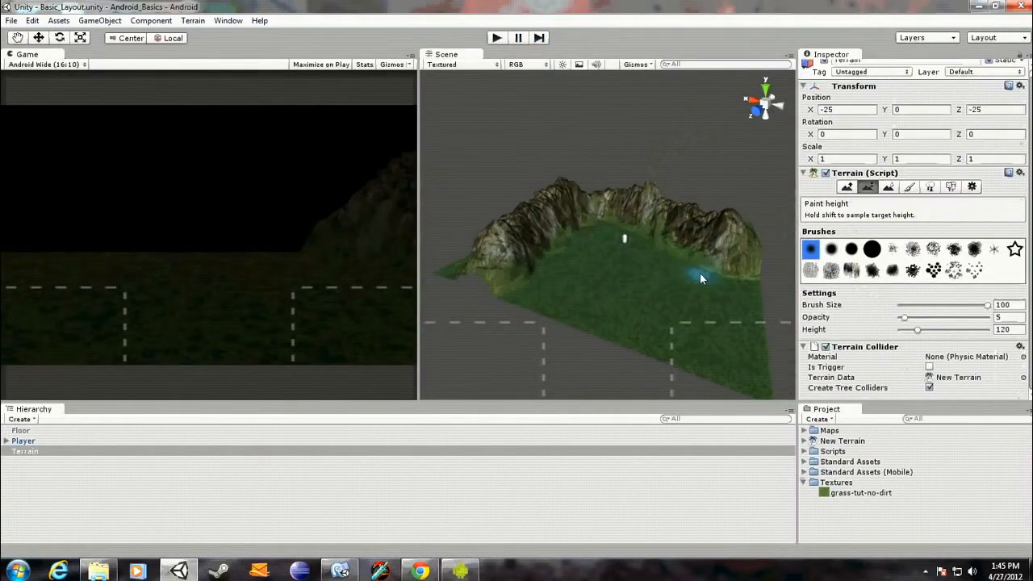
Step: Create a directional light in the scene and select it
click(95, 21)
mouse_move(115, 50)
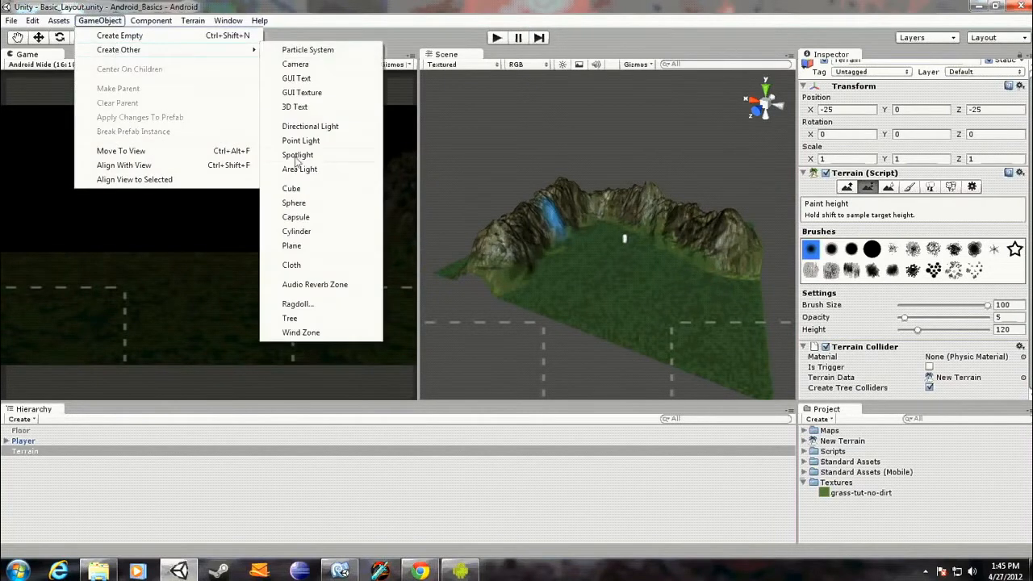
click(300, 129)
key(w)
right_drag(616, 249, 602, 239)
click(36, 432)
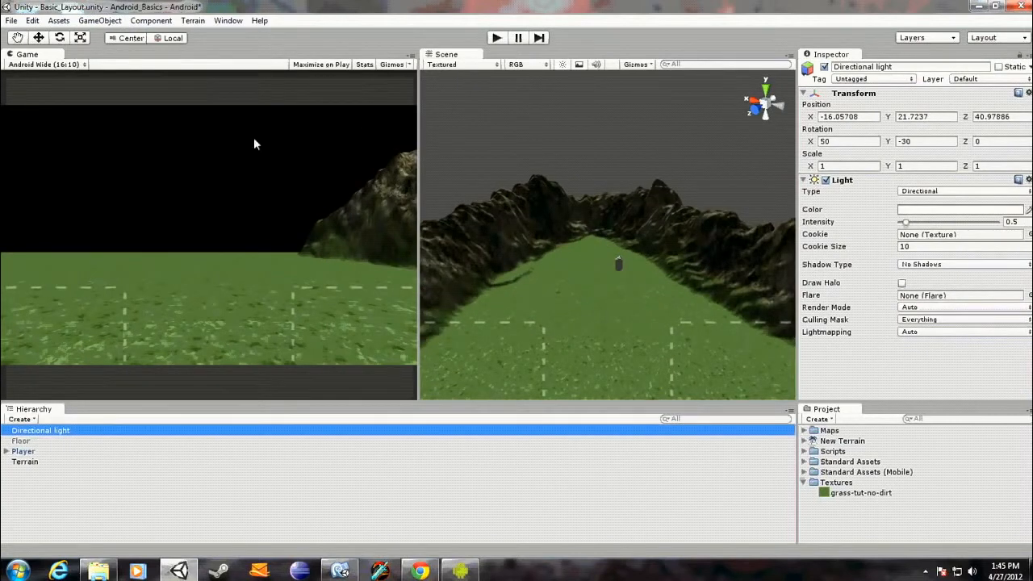
Step: Rotate the directional light to shine at a low angle across the terrain, about X 17, Y -204, Z -11
scroll(512, 290, down, 10)
click(43, 38)
key(f)
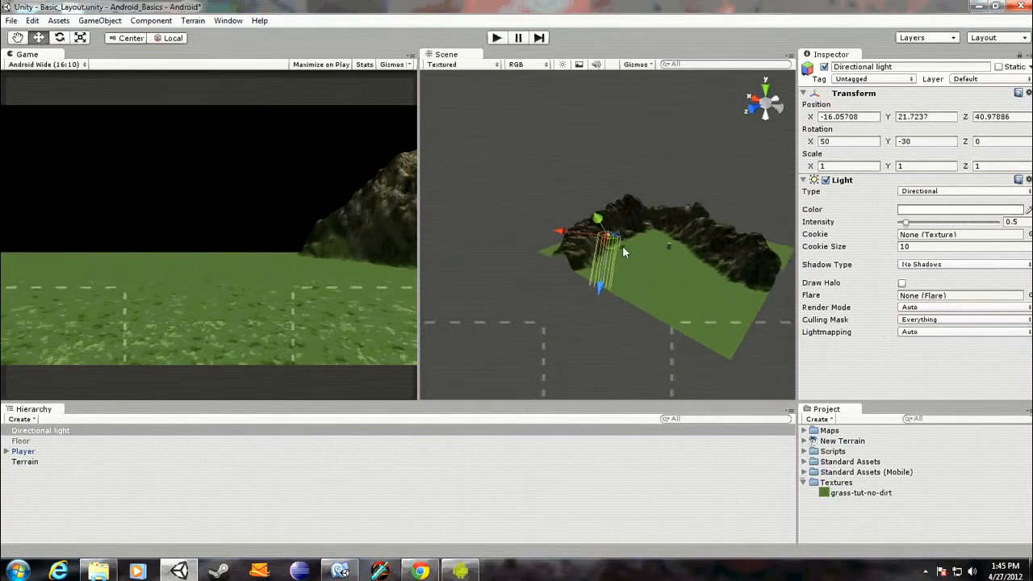
key(e)
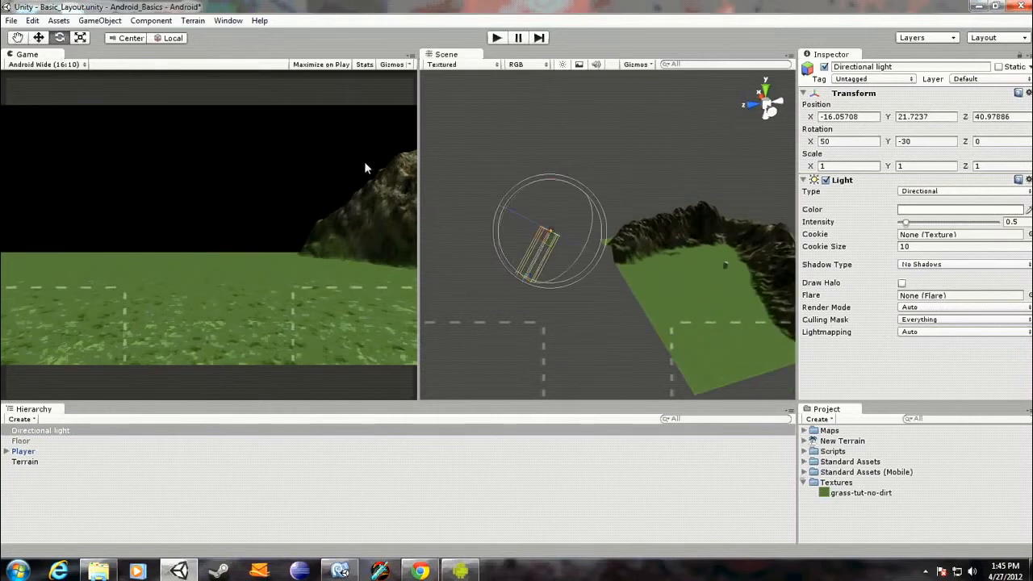
drag(556, 281, 619, 166)
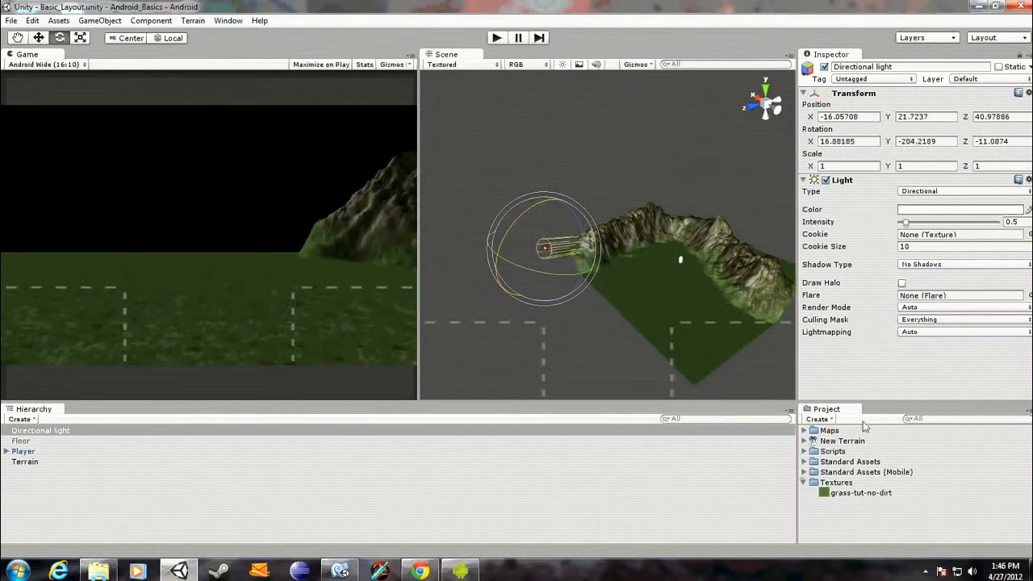
Step: Expand the Player object down through First Person Controls and select its Main Camera
middle_drag(559, 211, 455, 216)
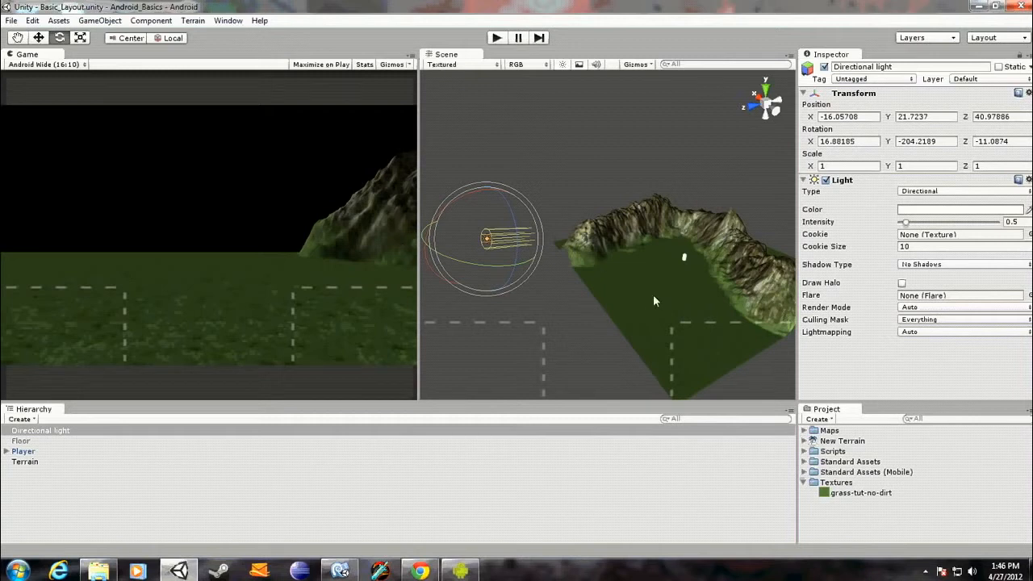
click(8, 451)
click(16, 462)
click(26, 472)
click(53, 493)
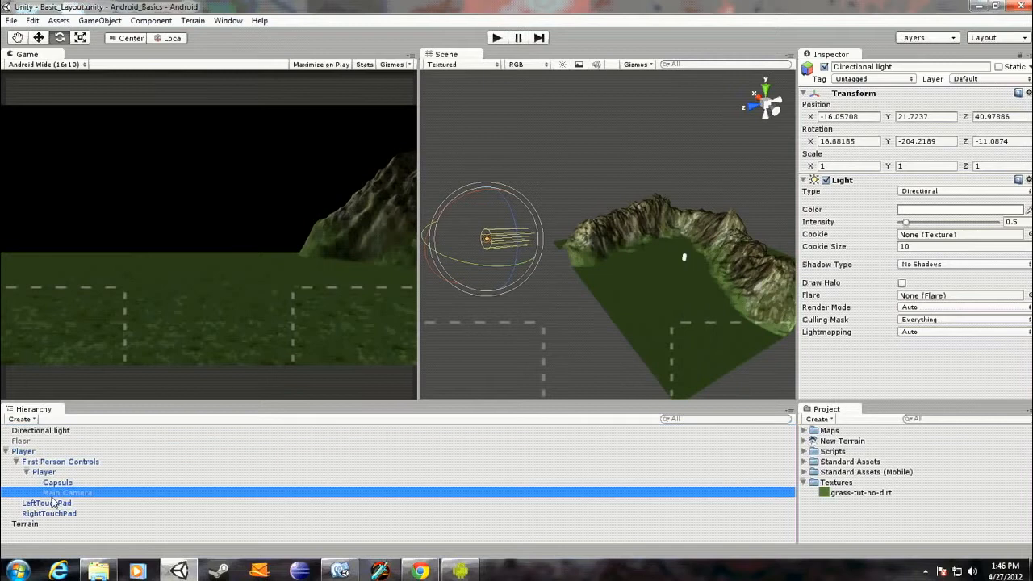
Step: Collapse the Textures folder and dock the Project view beside the Hierarchy
click(805, 482)
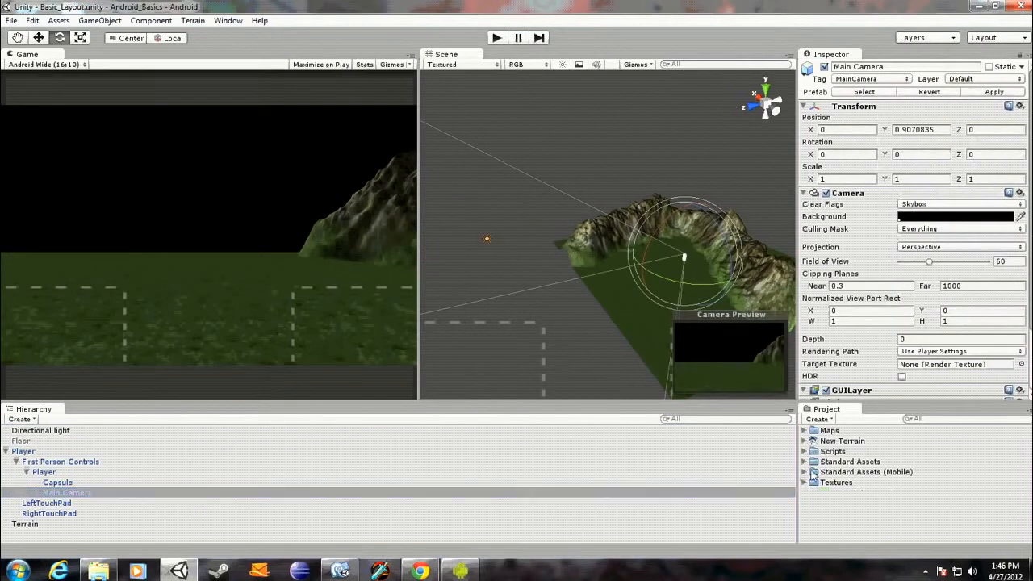
drag(826, 416, 235, 413)
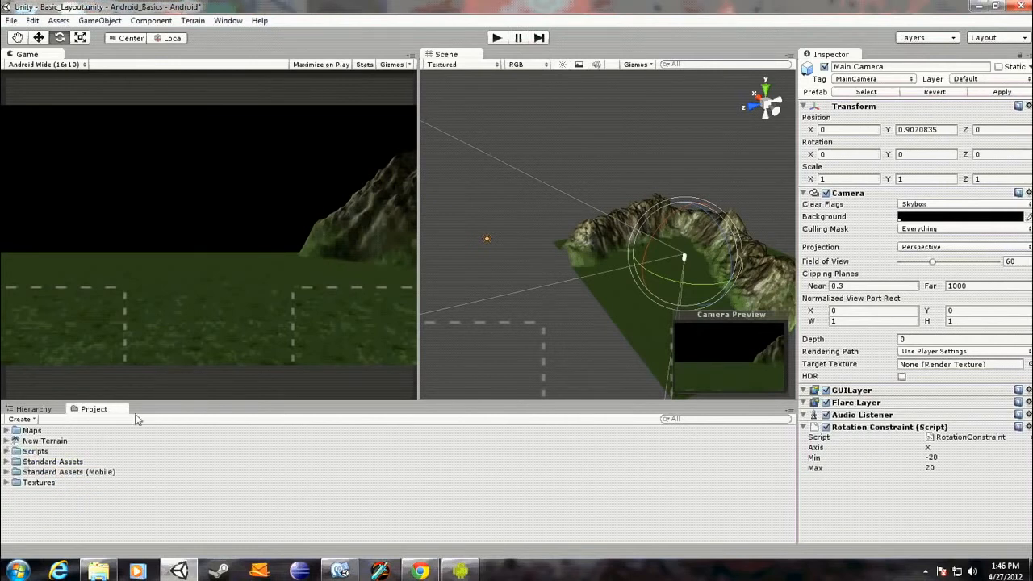
drag(125, 415, 671, 468)
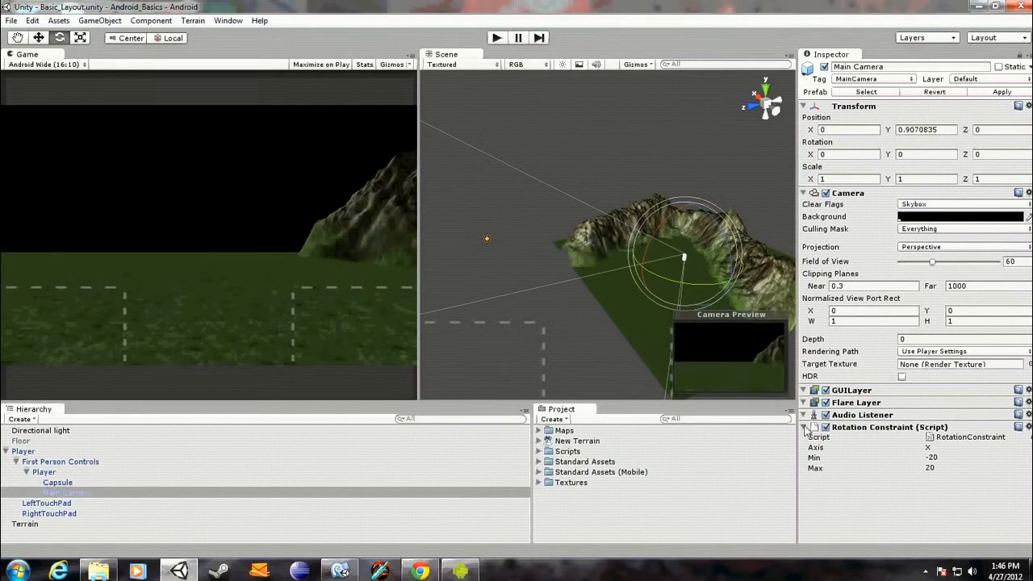
Step: Collapse the Rotation Constraint script and add a Skybox component to the Main Camera
click(806, 428)
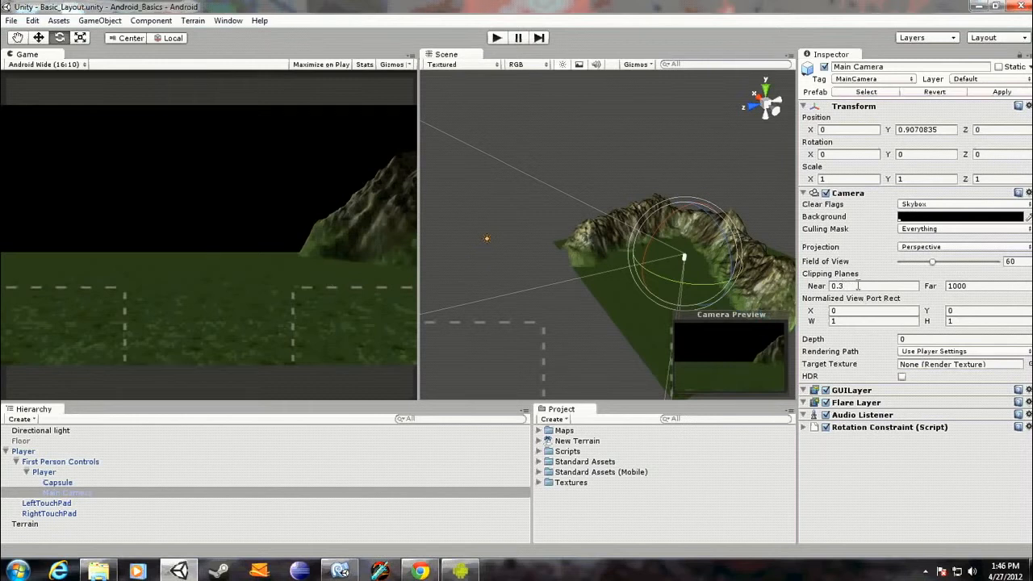
click(851, 286)
click(820, 287)
click(856, 459)
click(148, 22)
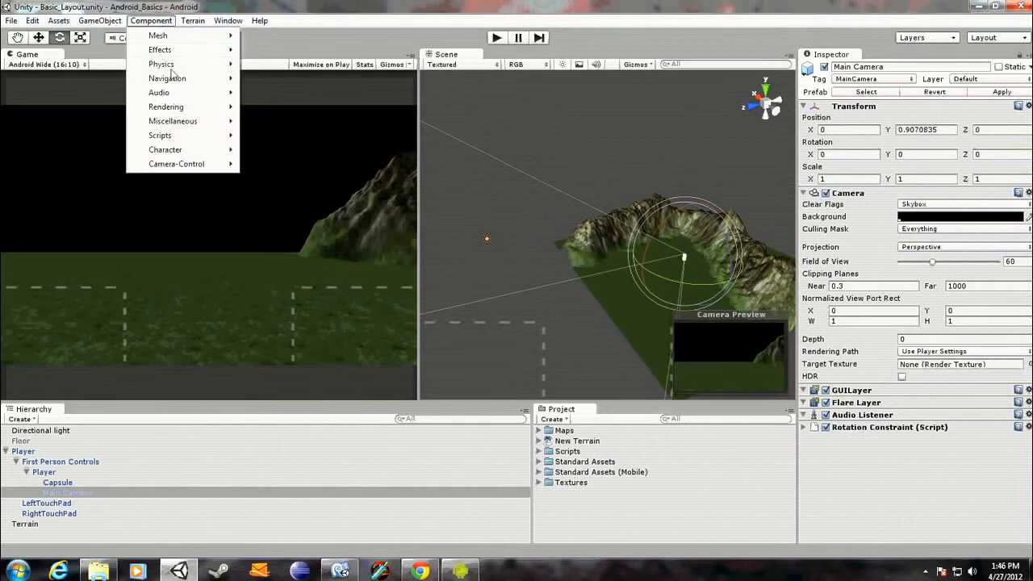
mouse_move(170, 70)
mouse_move(180, 111)
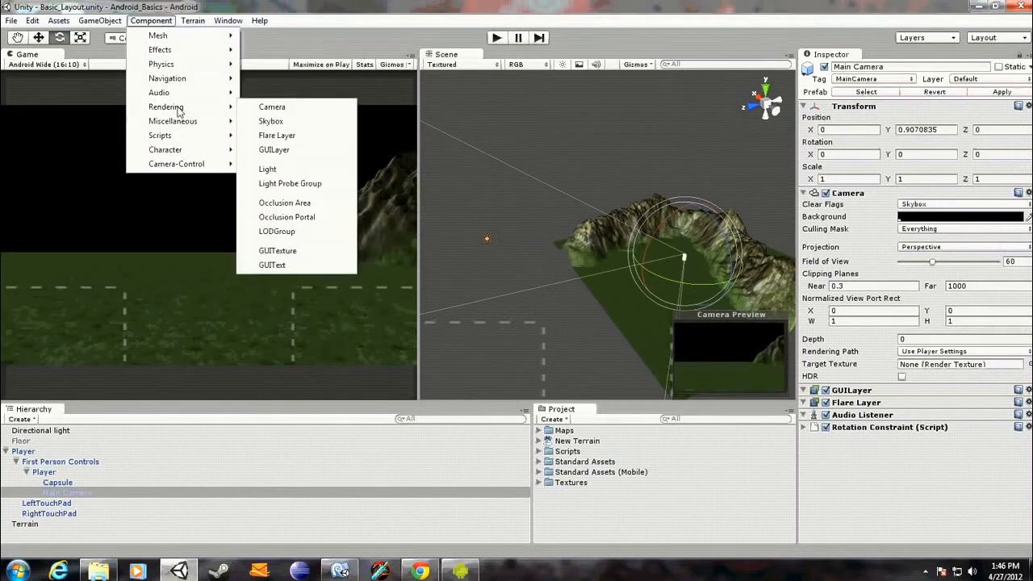
click(274, 122)
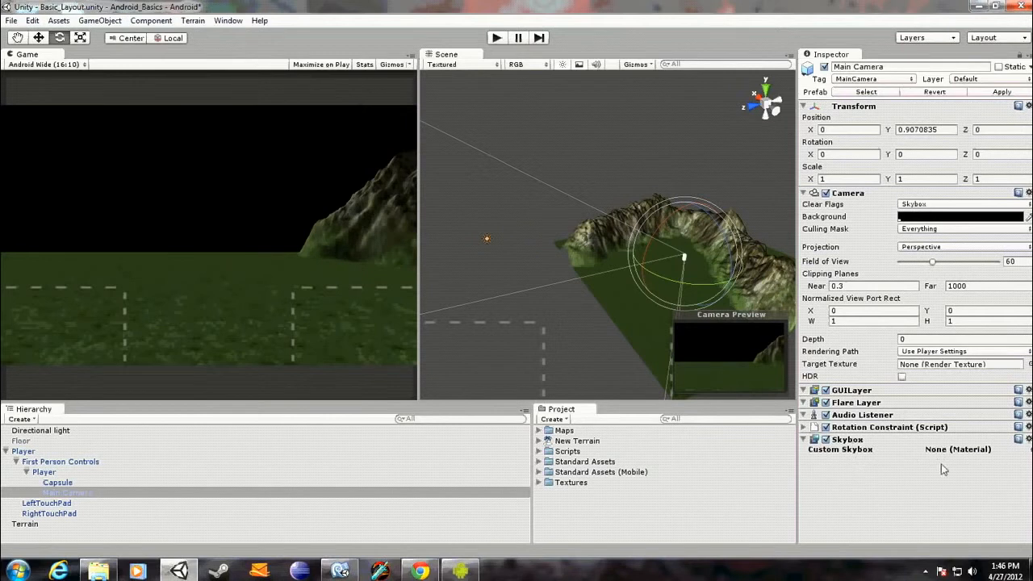
Step: Try Daylight Simple Water as the camera's custom skybox, replacing it with the skybox material
click(1029, 449)
drag(318, 16, 399, 67)
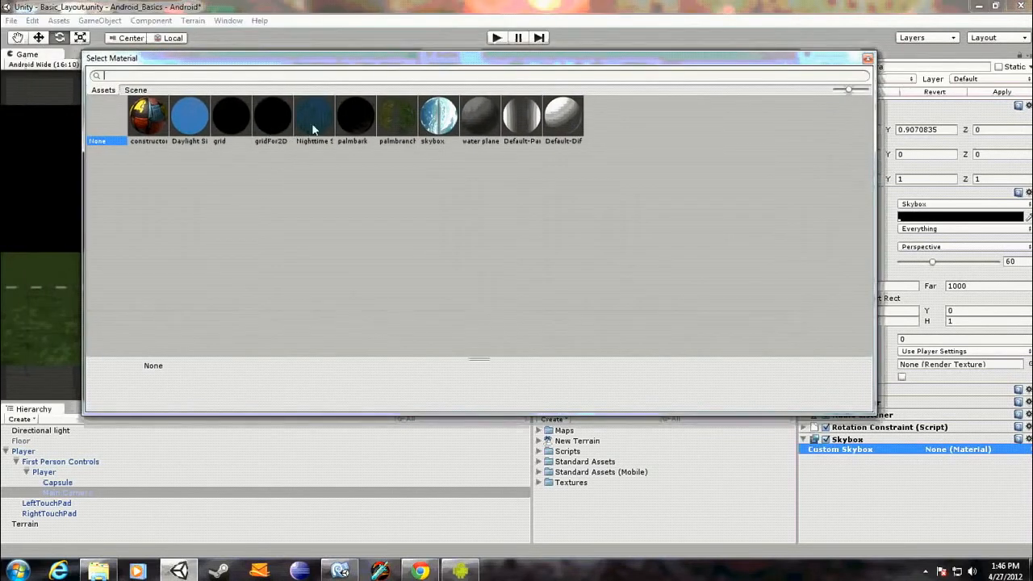
double_click(191, 116)
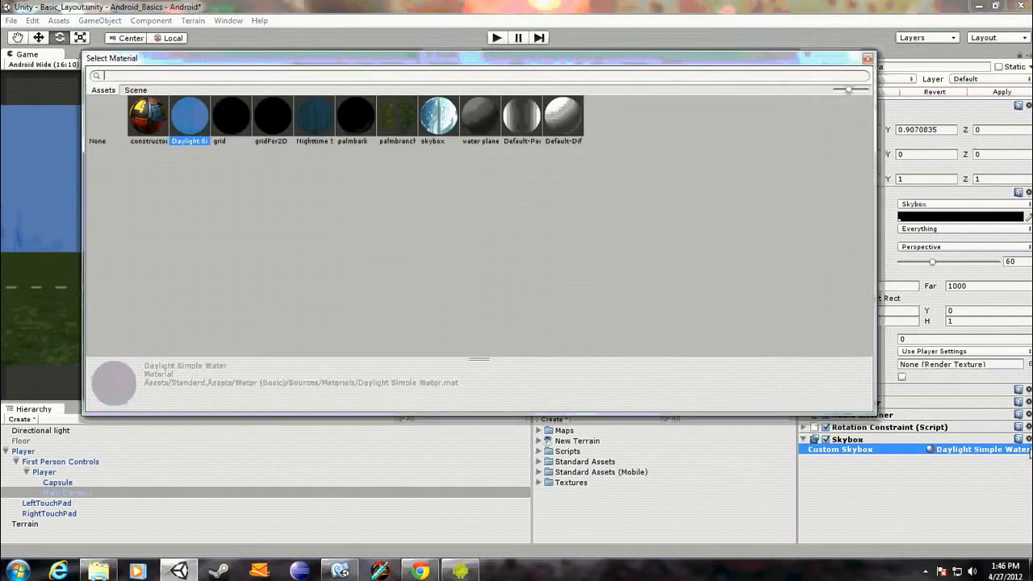
click(1027, 450)
double_click(433, 115)
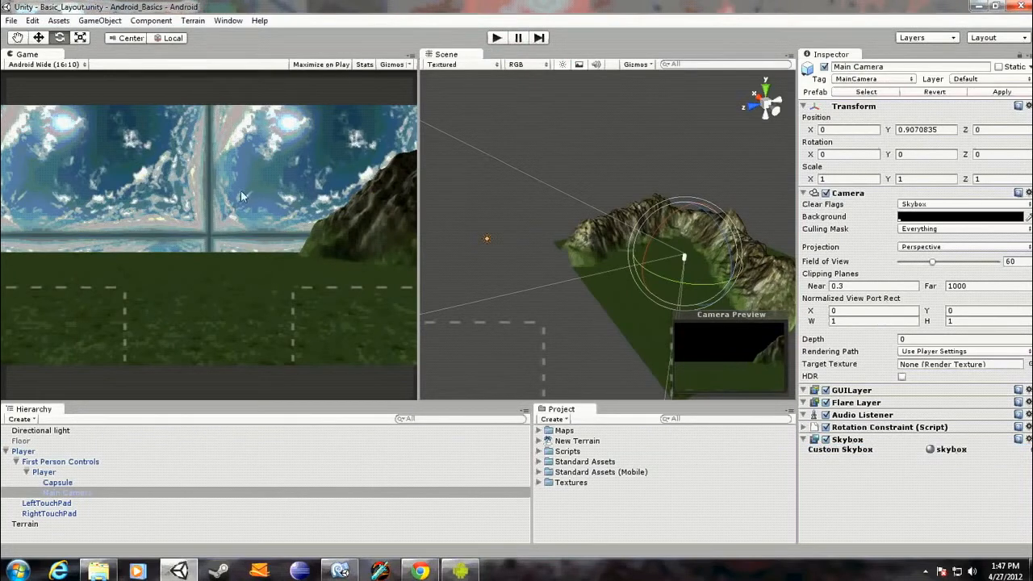
Step: Run the game briefly to check the sky from the player's view, stop it, and look over the terrain
click(497, 37)
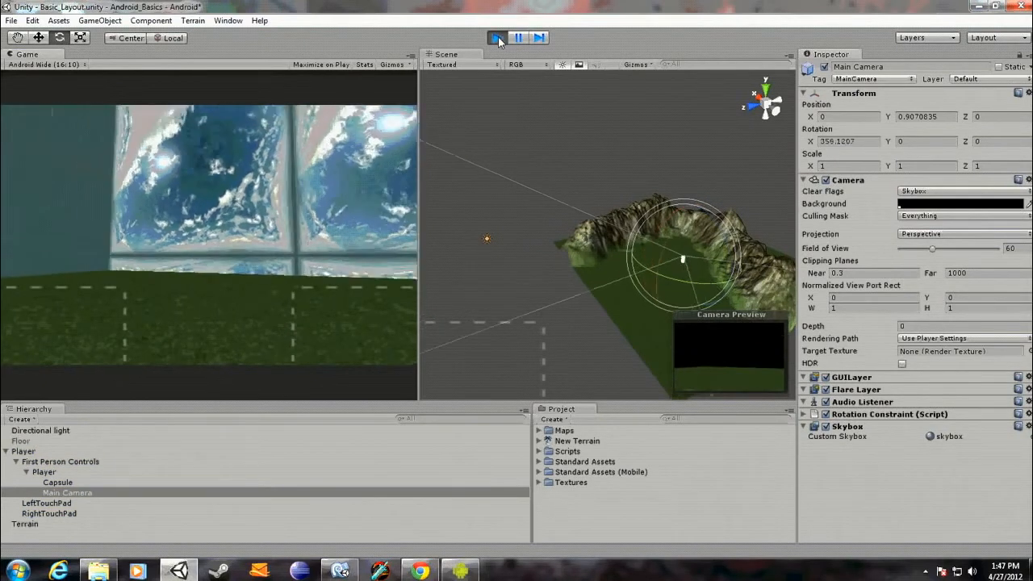
click(498, 38)
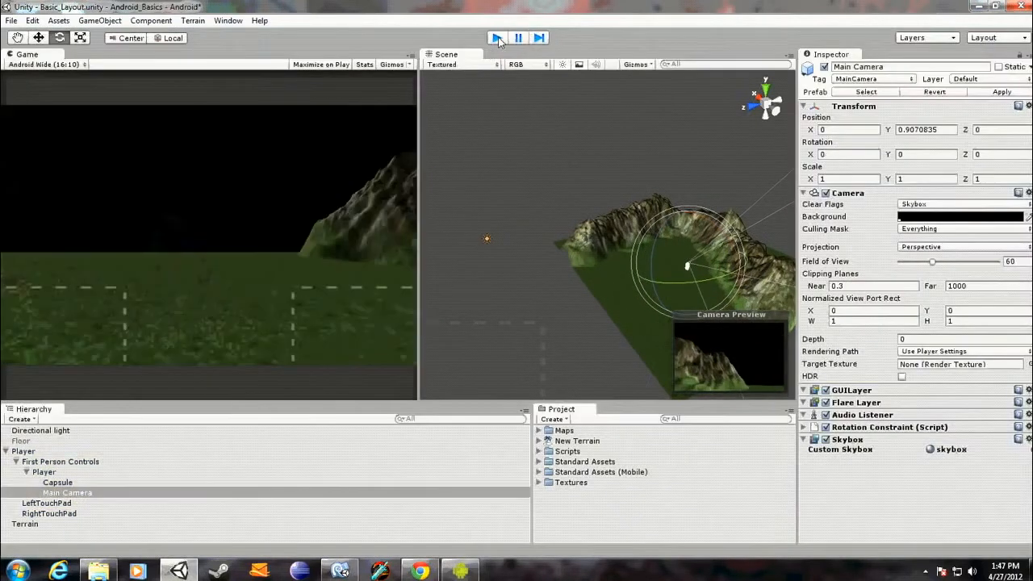
right_drag(677, 199, 718, 218)
right_drag(465, 253, 421, 188)
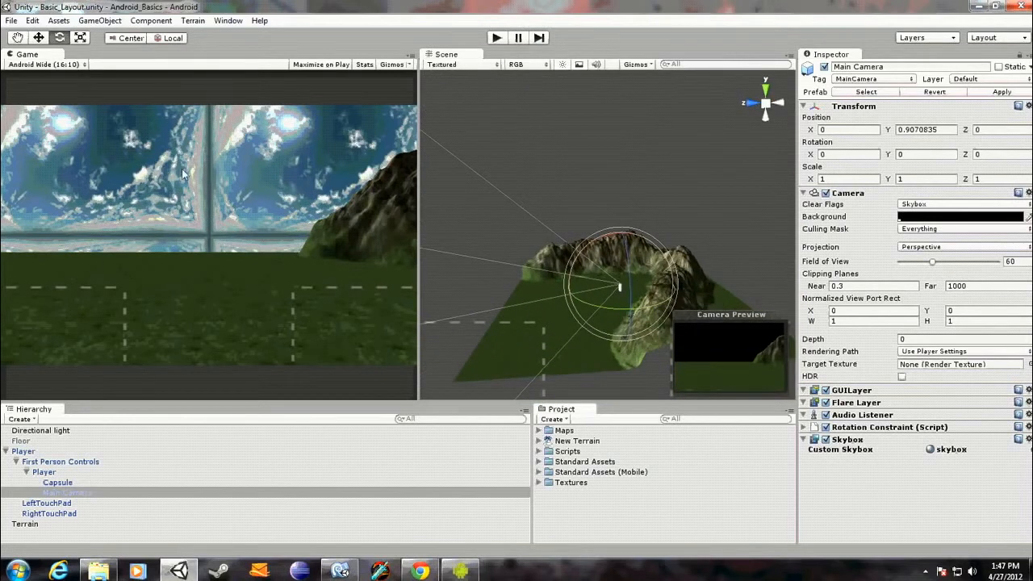
right_drag(608, 261, 549, 233)
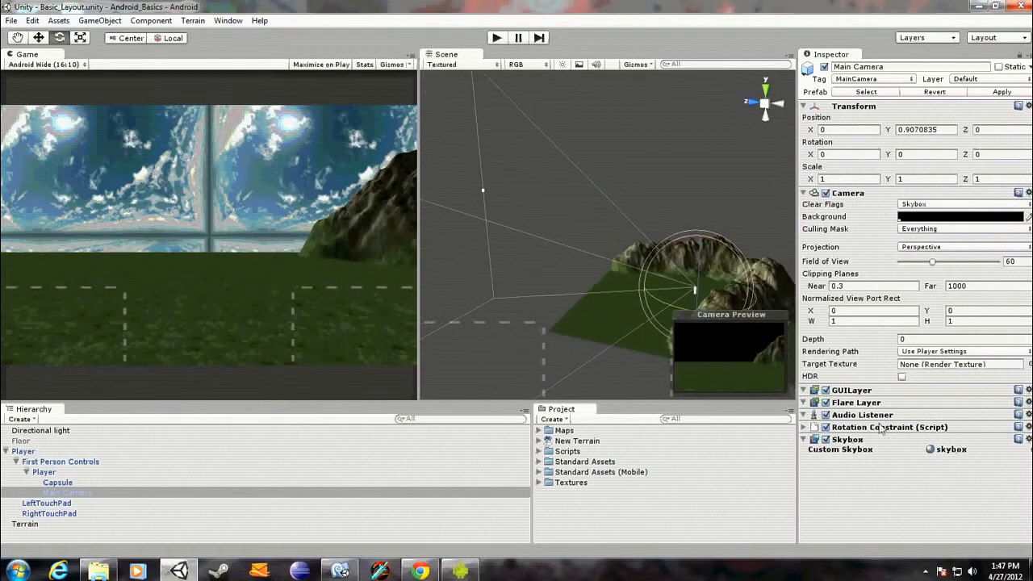
Step: Compare the camera's view with the Skybox component off and on, and play-test the scene with it enabled
click(827, 439)
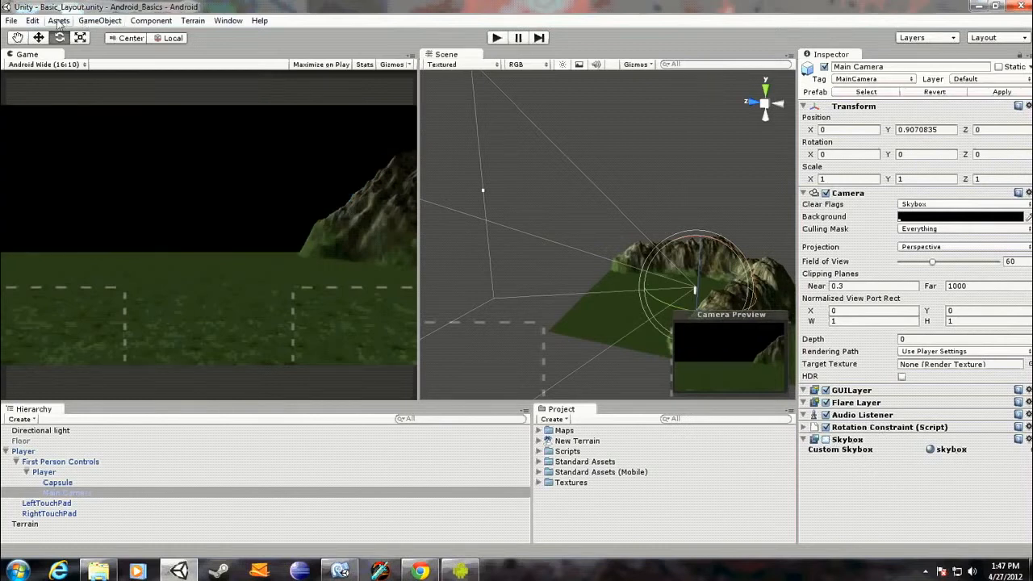
click(89, 22)
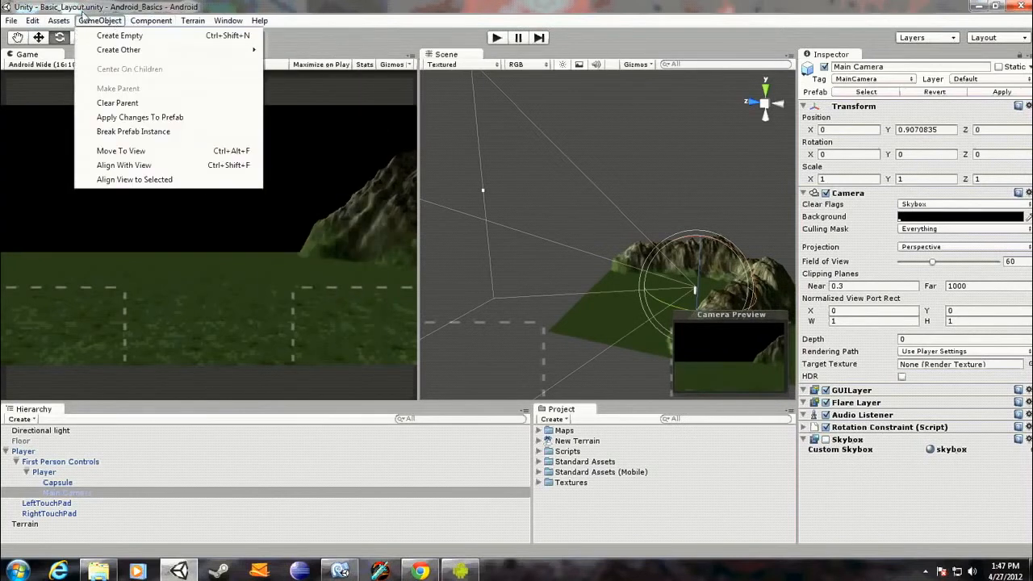
mouse_move(158, 30)
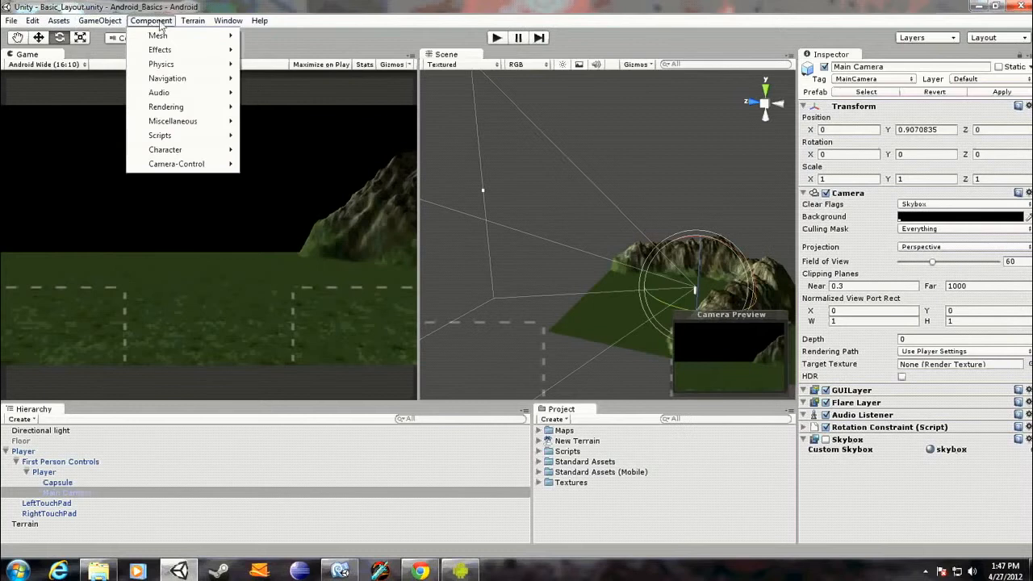
mouse_move(157, 52)
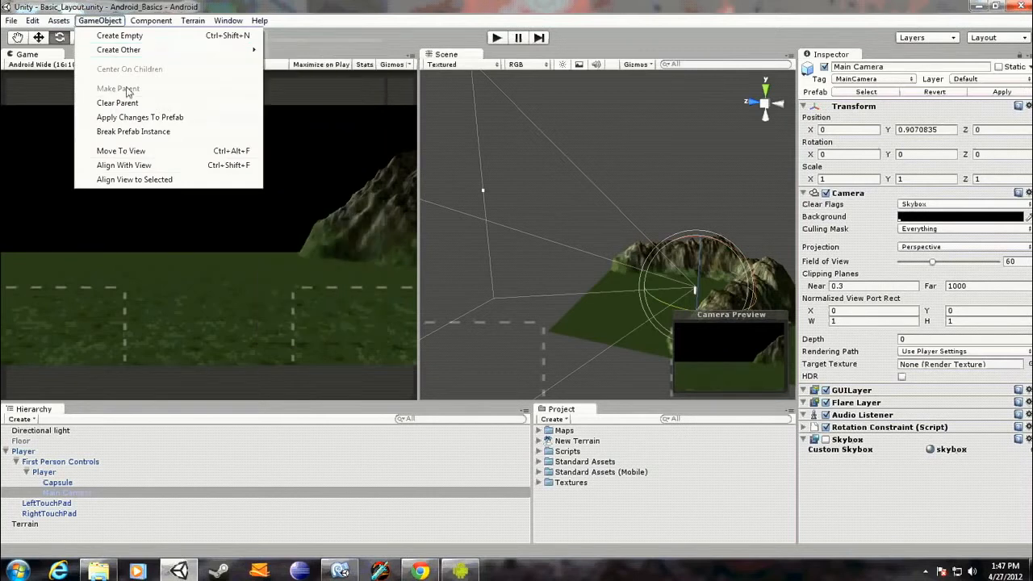
click(202, 4)
click(825, 439)
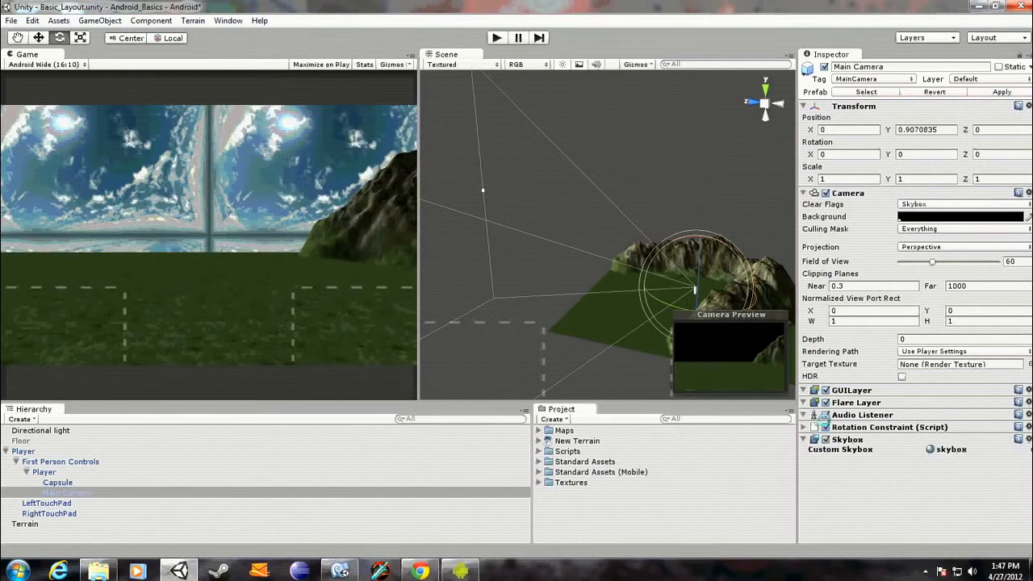
click(498, 38)
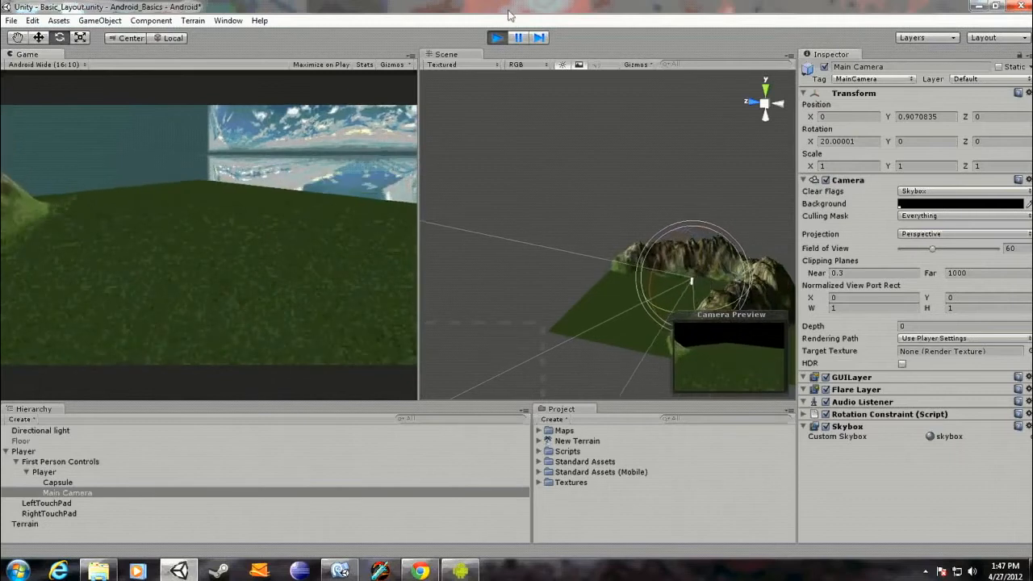
key(ctrl+p)
Step: Collapse the Player hierarchy and select the Terrain object
alt+drag(658, 227, 730, 256)
right_drag(544, 233, 576, 242)
key(w)
click(27, 472)
click(17, 462)
click(5, 452)
click(25, 463)
mouse_move(616, 254)
right_down()
mouse_move(584, 248)
mouse_move(597, 255)
right_up()
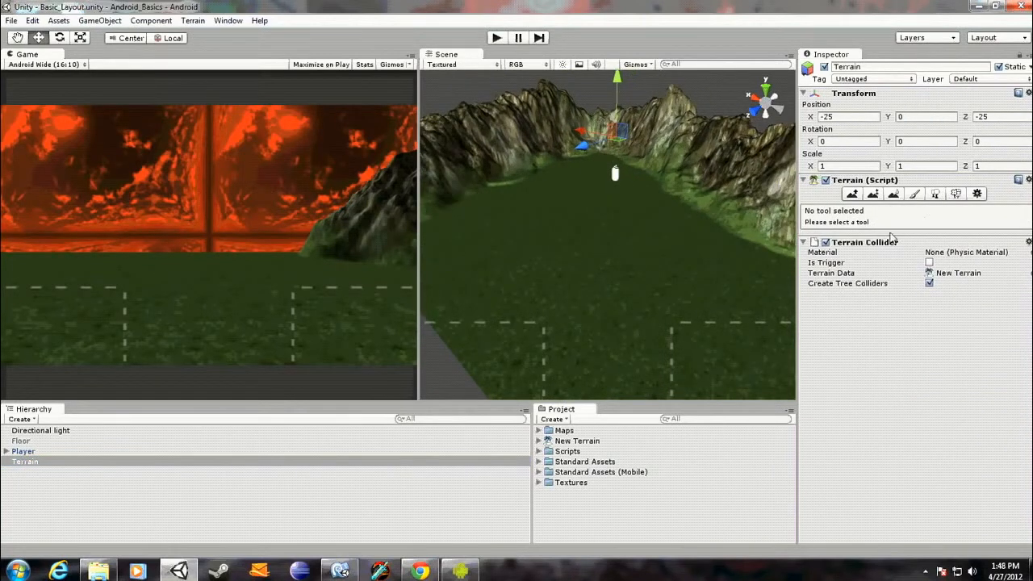
Step: Add the Palm prefab as a tree type for the terrain's Place Trees tool
click(956, 196)
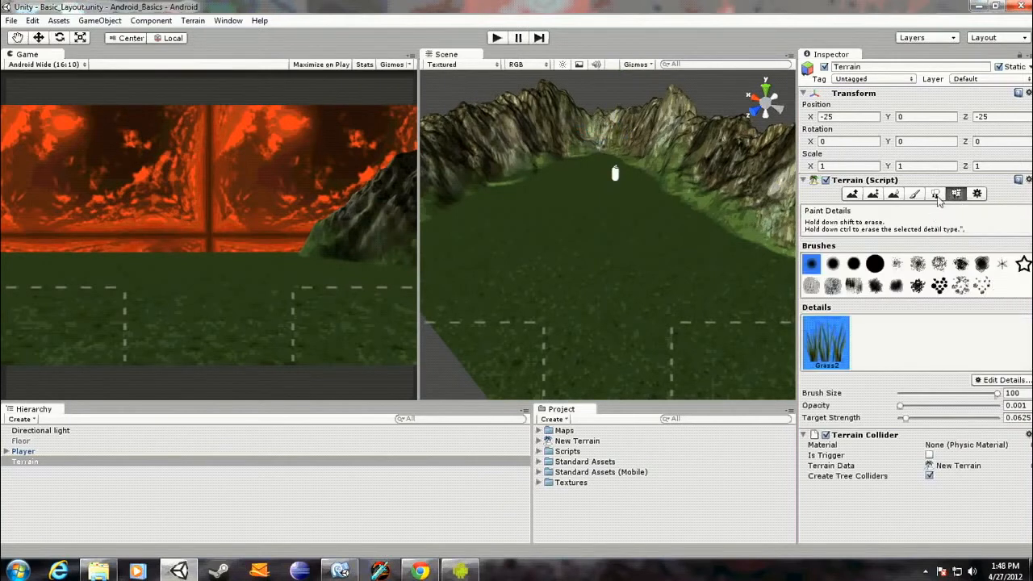
click(936, 195)
click(998, 275)
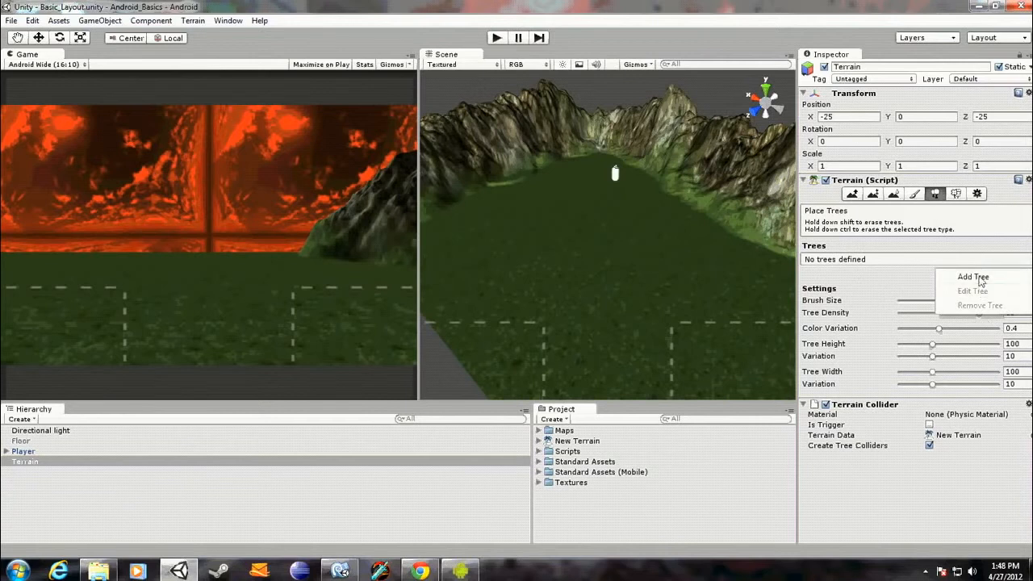
click(975, 277)
click(207, 41)
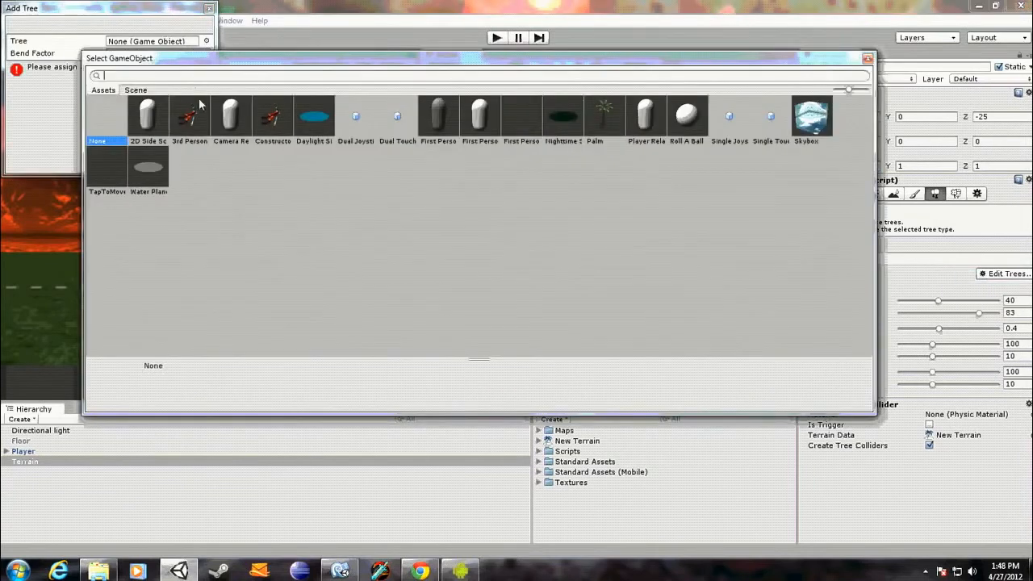
double_click(608, 118)
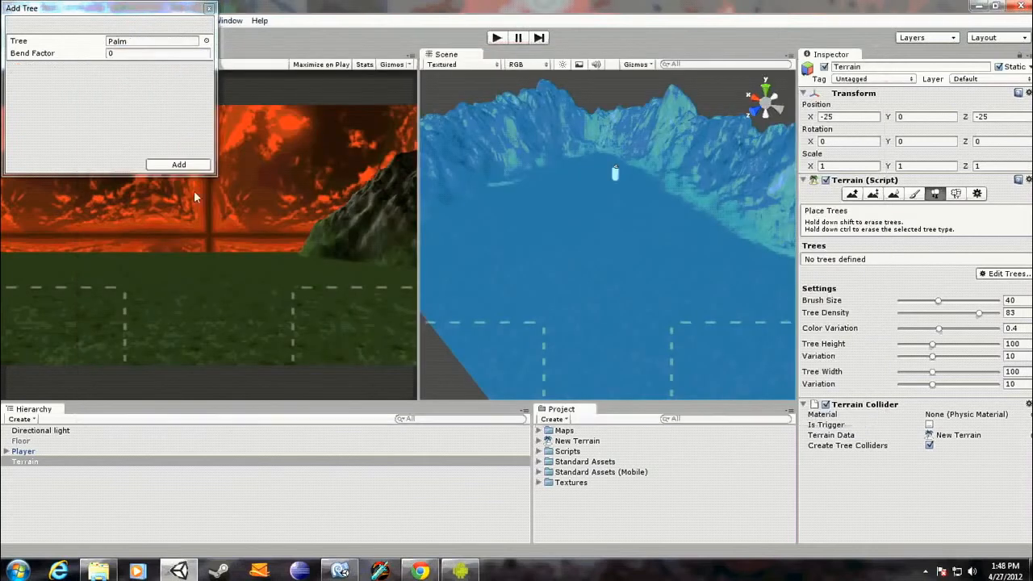
click(179, 164)
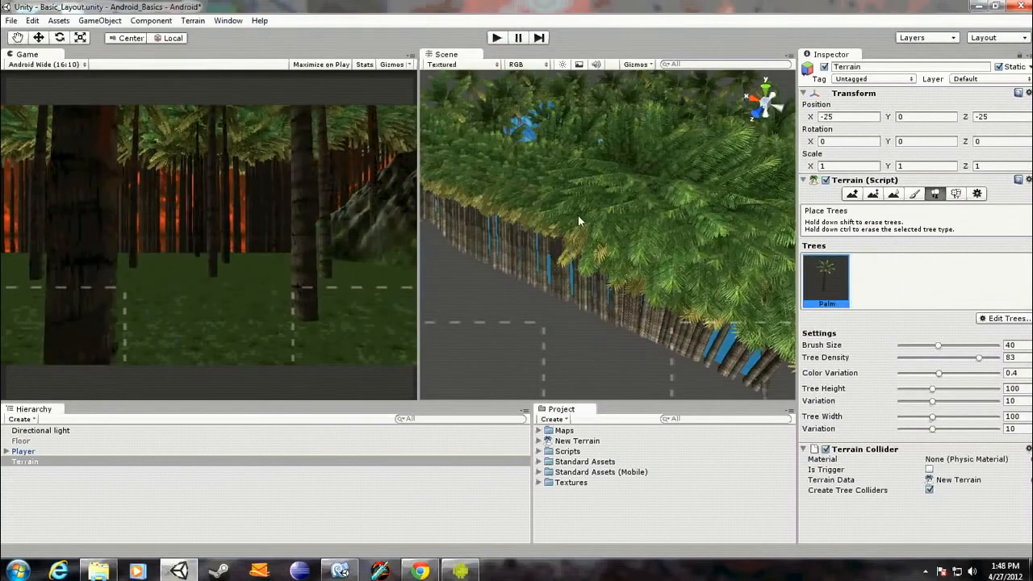
Step: Remove the dense mass of palms just placed on the terrain and reselect the Terrain object
mouse_move(592, 226)
alt+mouse_down()
mouse_move(593, 214)
mouse_move(516, 202)
alt+mouse_up()
scroll(593, 214, down, 5)
mouse_move(500, 207)
alt+mouse_down()
mouse_move(371, 217)
mouse_move(161, 203)
mouse_move(496, 211)
mouse_move(464, 203)
alt+mouse_up()
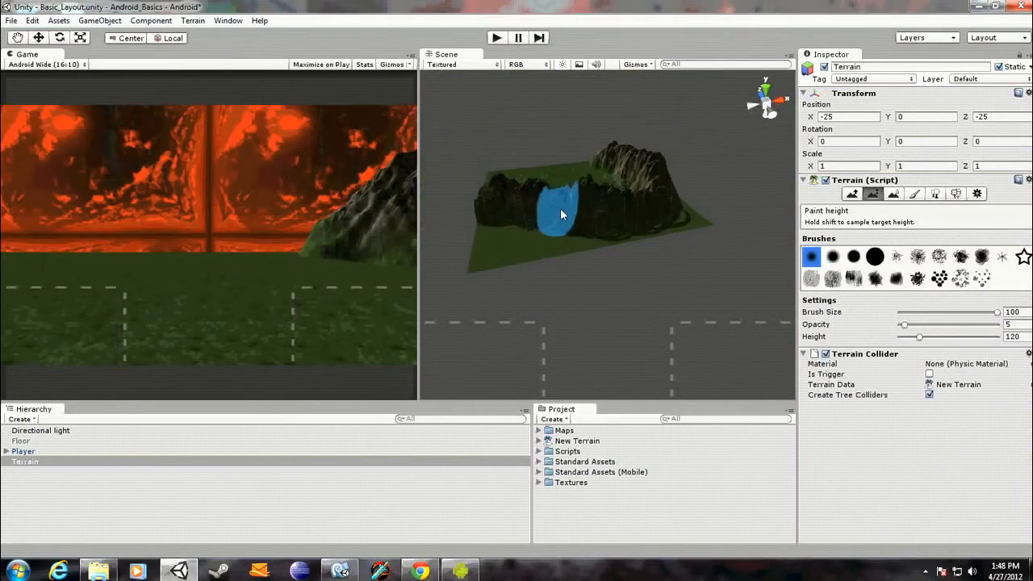
key(w)
mouse_move(559, 204)
alt+mouse_down()
mouse_move(744, 219)
mouse_move(678, 213)
alt+mouse_up()
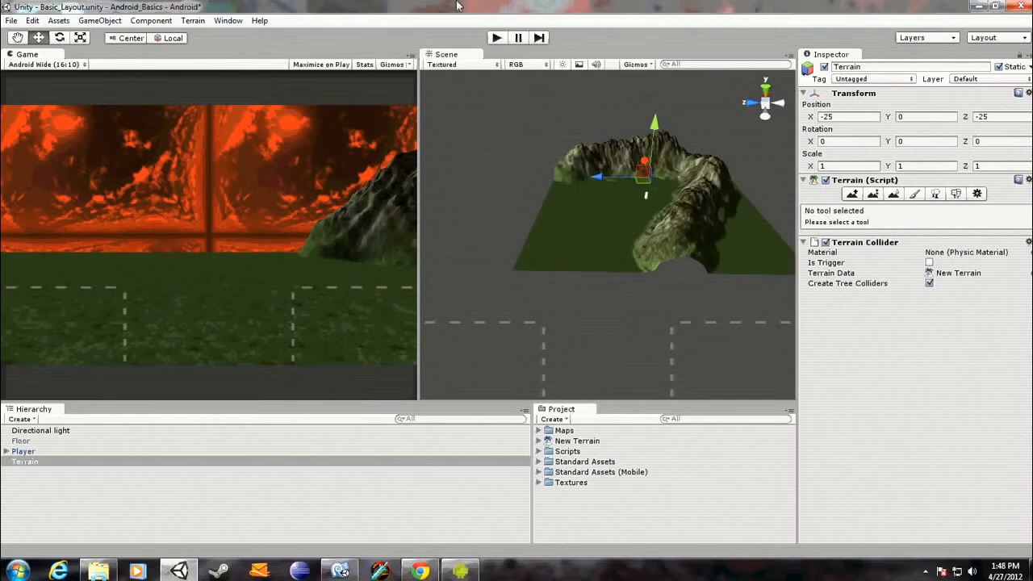
click(38, 464)
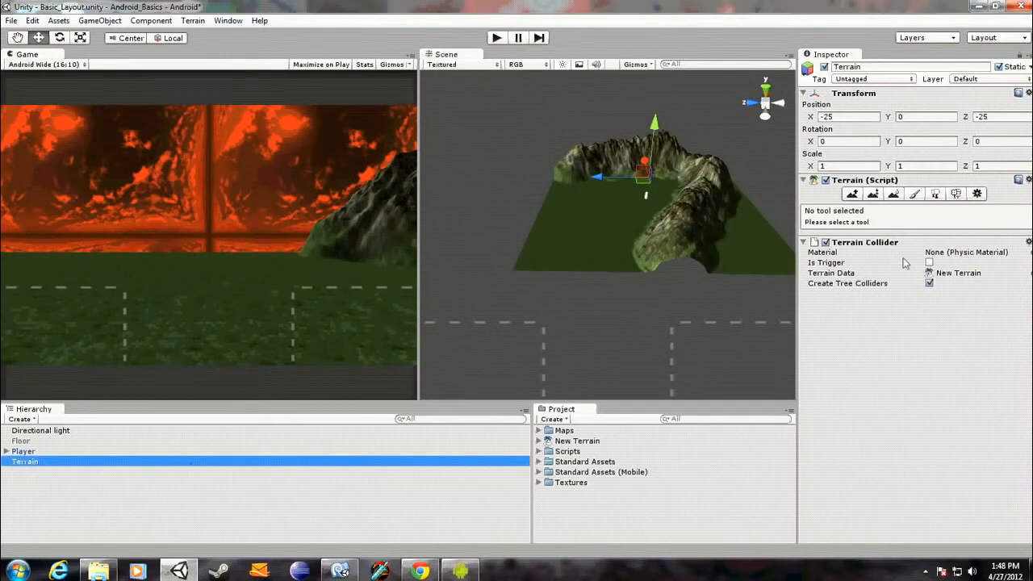
Step: Set the tree brush size to 5 and scatter palms across the terrain with the Place Trees tool
click(934, 195)
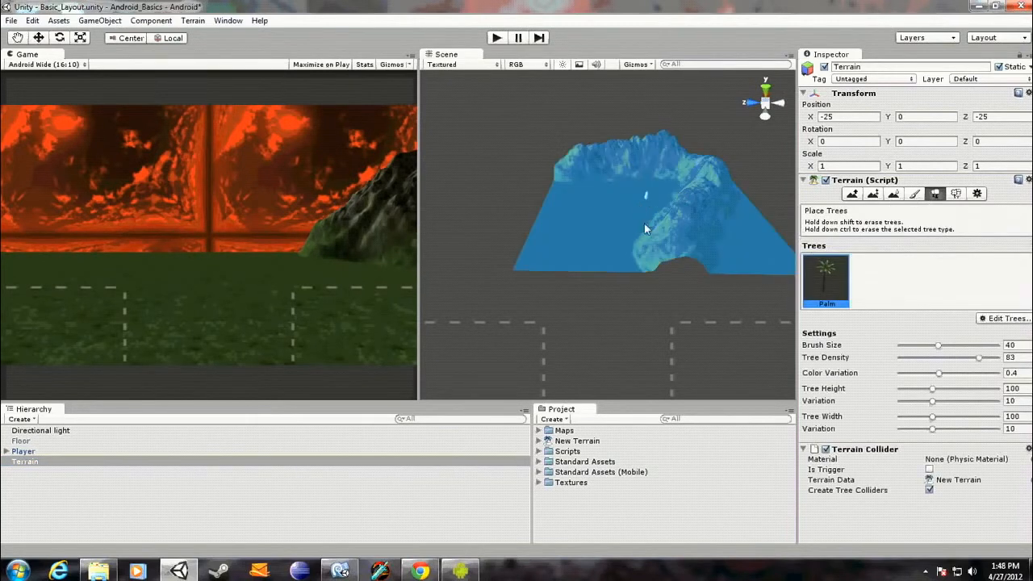
drag(939, 346, 905, 348)
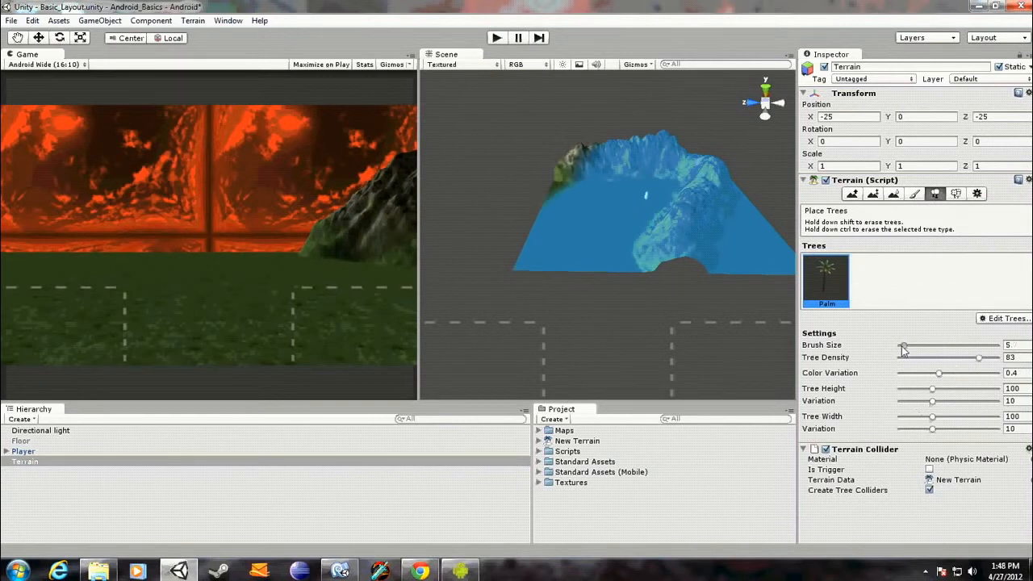
click(595, 226)
mouse_move(553, 240)
mouse_down()
mouse_move(618, 253)
mouse_move(712, 245)
mouse_move(721, 187)
mouse_move(591, 192)
mouse_move(580, 203)
mouse_move(637, 230)
mouse_move(729, 226)
mouse_move(650, 219)
mouse_move(629, 234)
mouse_move(700, 238)
mouse_up()
Step: Sculpt low rolling hills over the flat ground among the palms
key(shift+w)
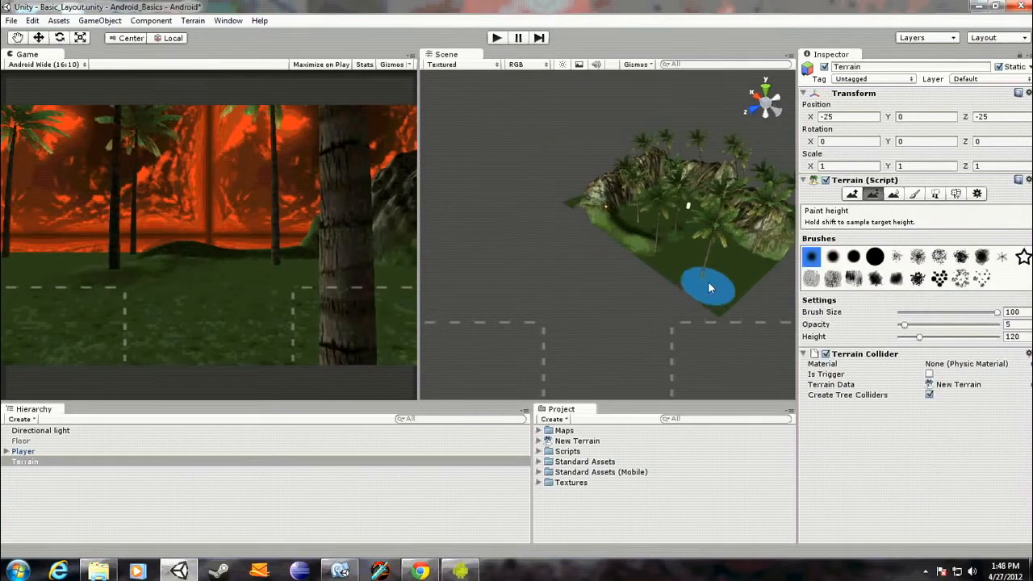
mouse_move(606, 209)
mouse_down()
mouse_move(636, 228)
mouse_move(673, 278)
mouse_move(718, 281)
mouse_move(713, 252)
mouse_move(706, 278)
mouse_move(688, 208)
mouse_move(663, 196)
mouse_move(646, 238)
mouse_move(658, 247)
mouse_move(573, 246)
mouse_move(597, 250)
mouse_up()
scroll(598, 258, up, 5)
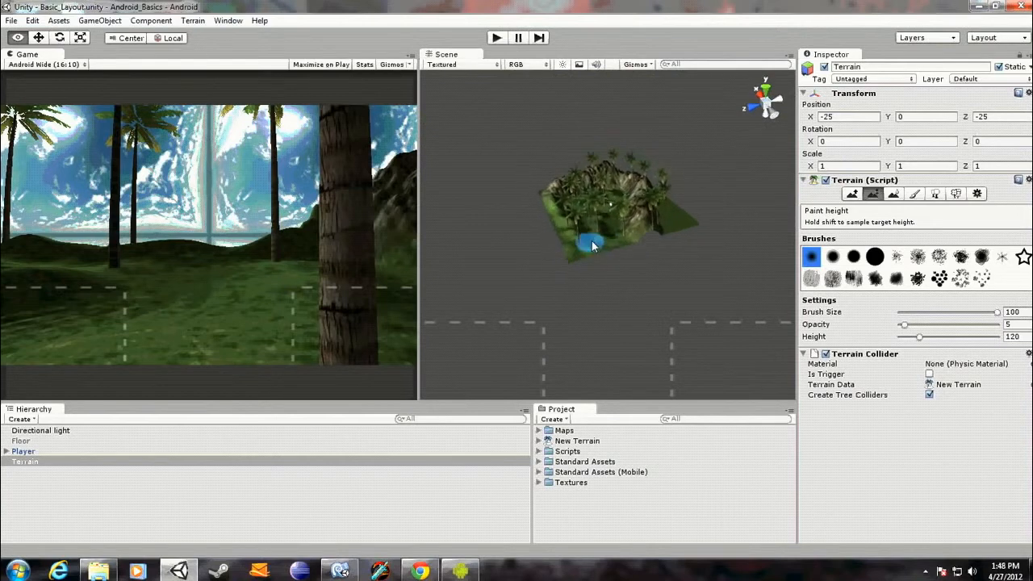
Step: Lower the hilly ground along the terrain's near edge and corner with the Raise / Lower Terrain tool
mouse_move(606, 245)
alt+mouse_down()
mouse_move(640, 238)
mouse_move(618, 246)
mouse_move(641, 249)
alt+mouse_up()
scroll(649, 242, up, 5)
scroll(613, 245, down, 3)
click(853, 196)
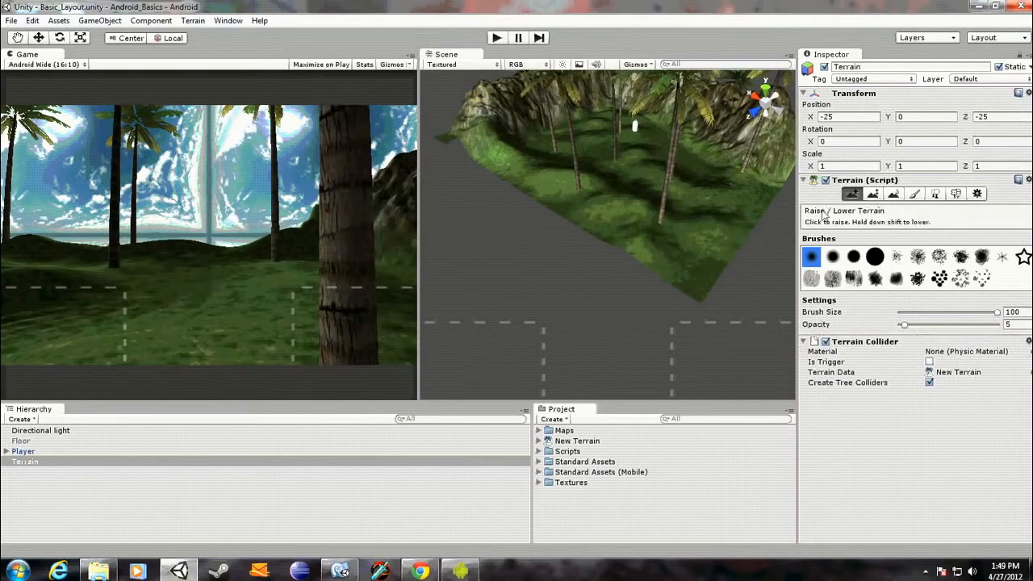
mouse_move(602, 224)
mouse_down()
mouse_move(594, 227)
mouse_move(693, 270)
mouse_move(749, 209)
mouse_up()
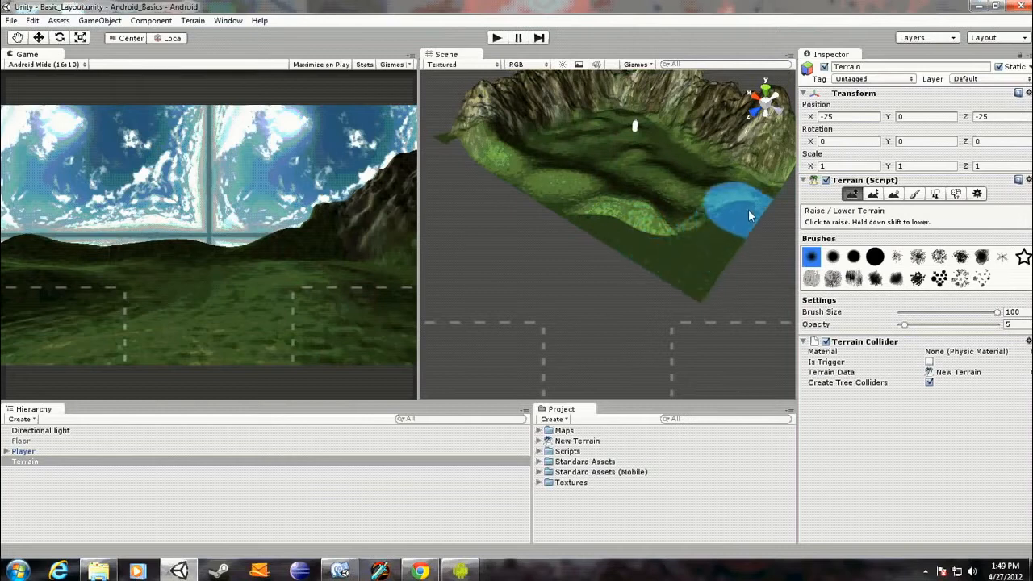
mouse_move(573, 219)
mouse_down()
mouse_move(648, 261)
mouse_move(758, 234)
mouse_up()
Step: Smooth the ground around the palms near the terrain's edge with the Smooth Height tool
key(w)
mouse_move(672, 257)
right_down()
mouse_move(678, 249)
mouse_move(611, 224)
mouse_move(659, 212)
right_up()
click(894, 194)
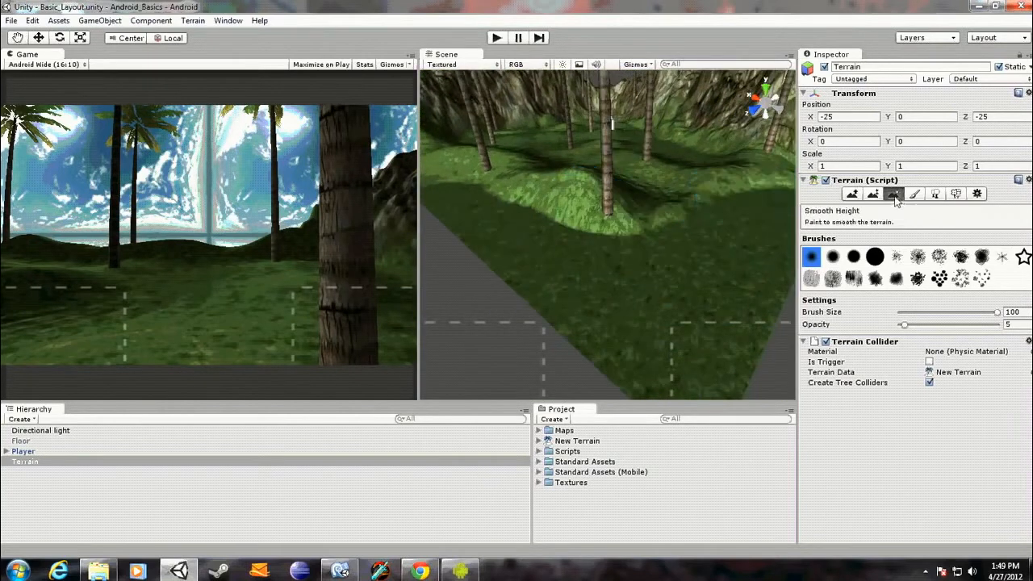
mouse_move(503, 187)
mouse_down()
mouse_move(484, 212)
mouse_move(616, 256)
mouse_move(472, 204)
mouse_move(687, 226)
mouse_move(702, 216)
mouse_move(555, 206)
mouse_move(575, 129)
mouse_move(597, 129)
mouse_up()
Step: Try painting height on the slope by the near palm, undo it, and sample 0 as the Paint Height target
click(873, 194)
drag(482, 189, 587, 245)
key(ctrl+z)
mouse_move(497, 227)
shift+mouse_down()
mouse_move(658, 207)
mouse_move(711, 242)
mouse_move(597, 239)
shift+mouse_up()
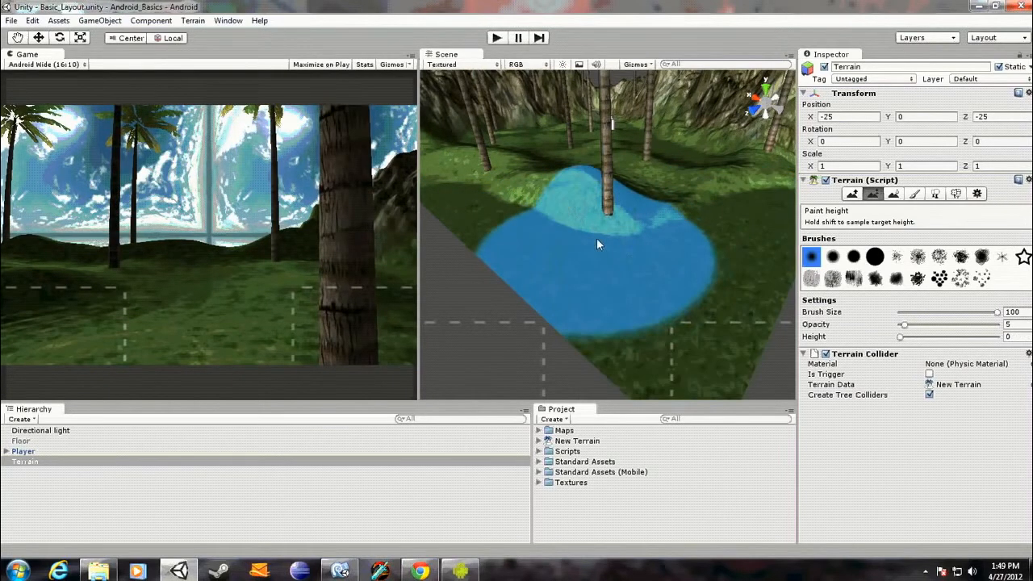
Step: Set the Paint Texture brush size to 27 and add GoodDirt to the terrain's textures
click(915, 194)
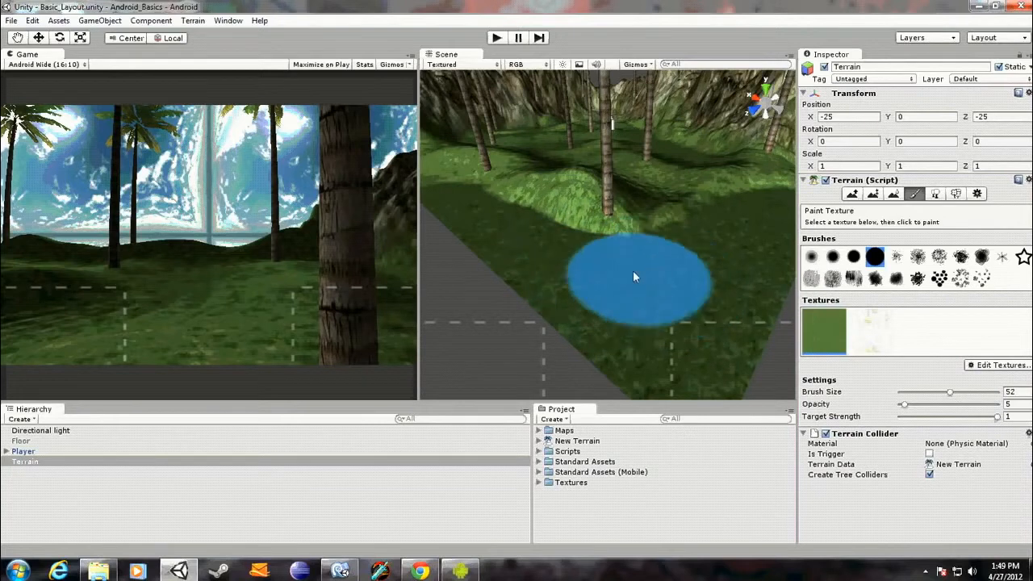
drag(951, 394, 926, 394)
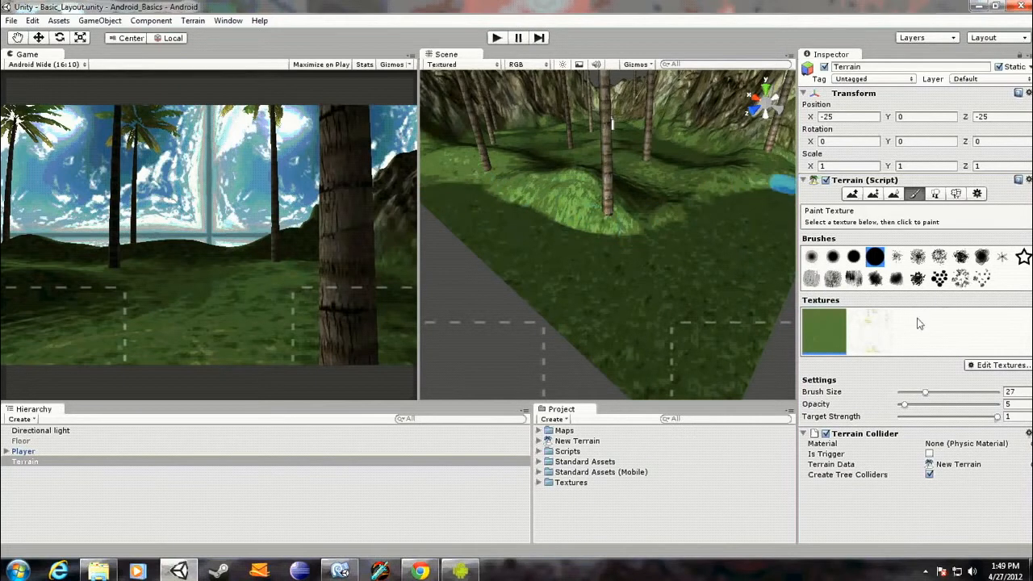
click(980, 368)
click(973, 369)
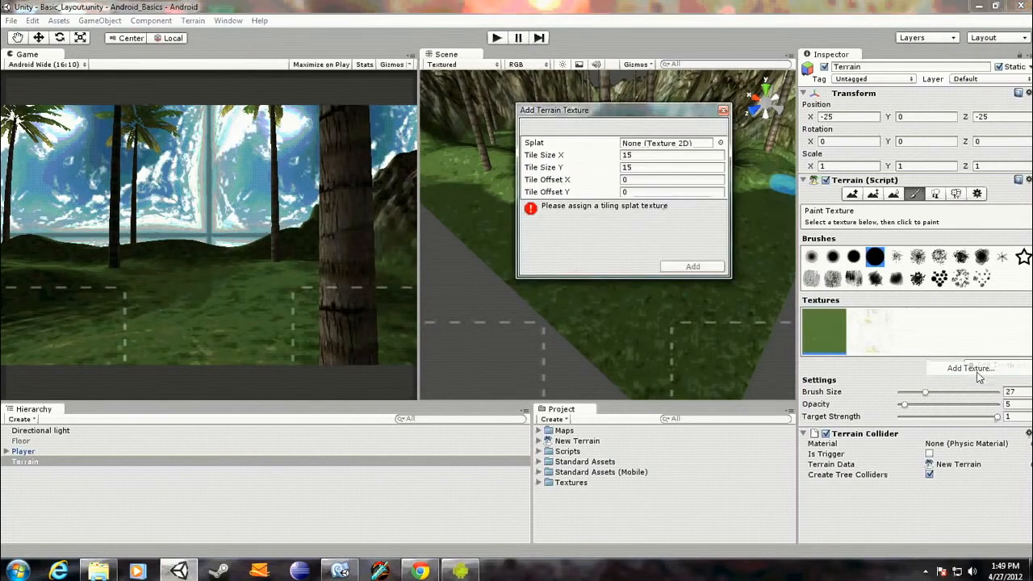
click(722, 143)
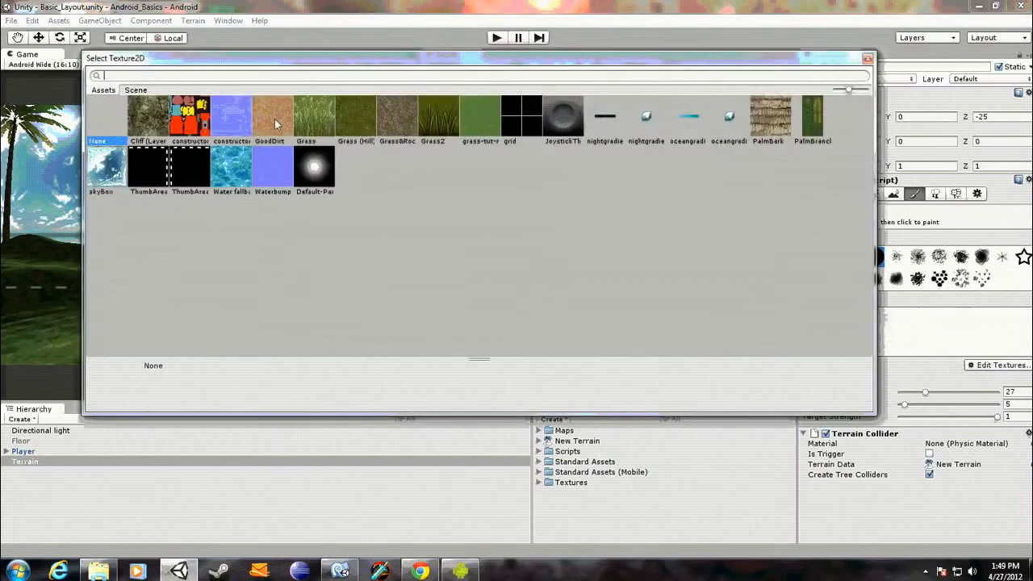
double_click(270, 117)
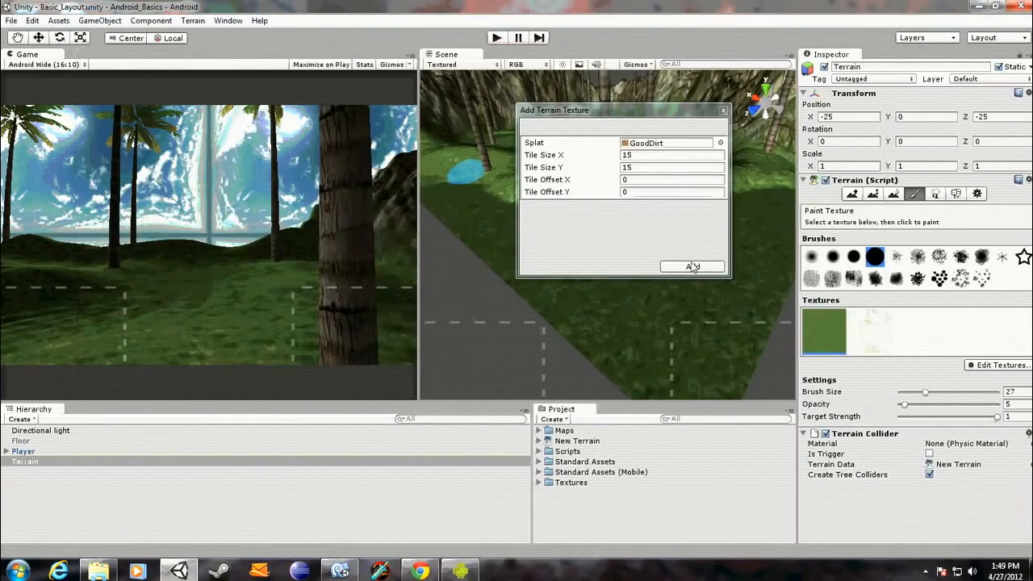
click(696, 266)
Step: Paint the flat ground near the terrain's edge with GoodDirt and blend its border into the grass using a soft brush at size 42
mouse_move(511, 284)
mouse_down()
mouse_move(692, 376)
mouse_move(768, 283)
mouse_move(619, 323)
mouse_move(706, 250)
mouse_up()
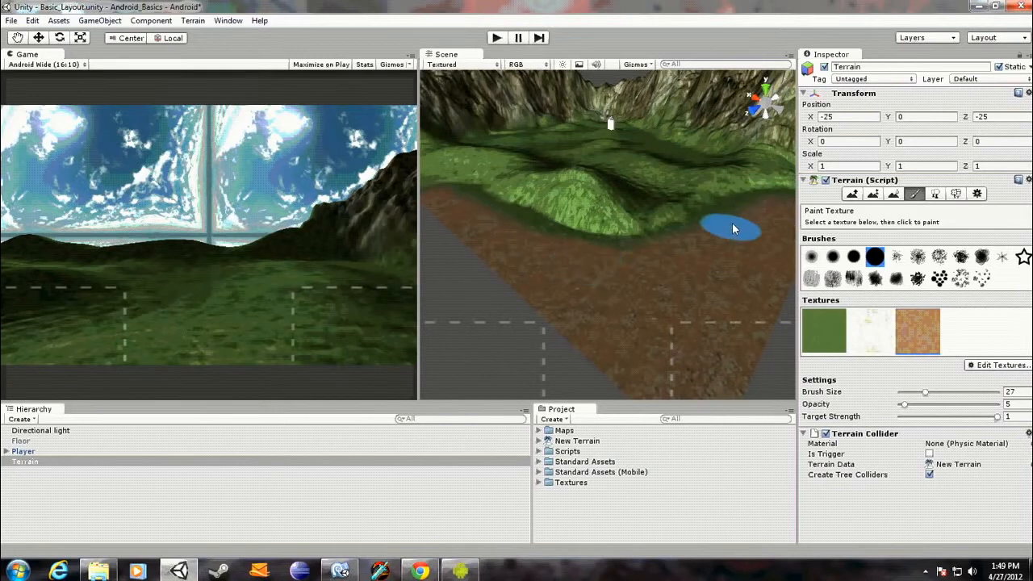
click(813, 256)
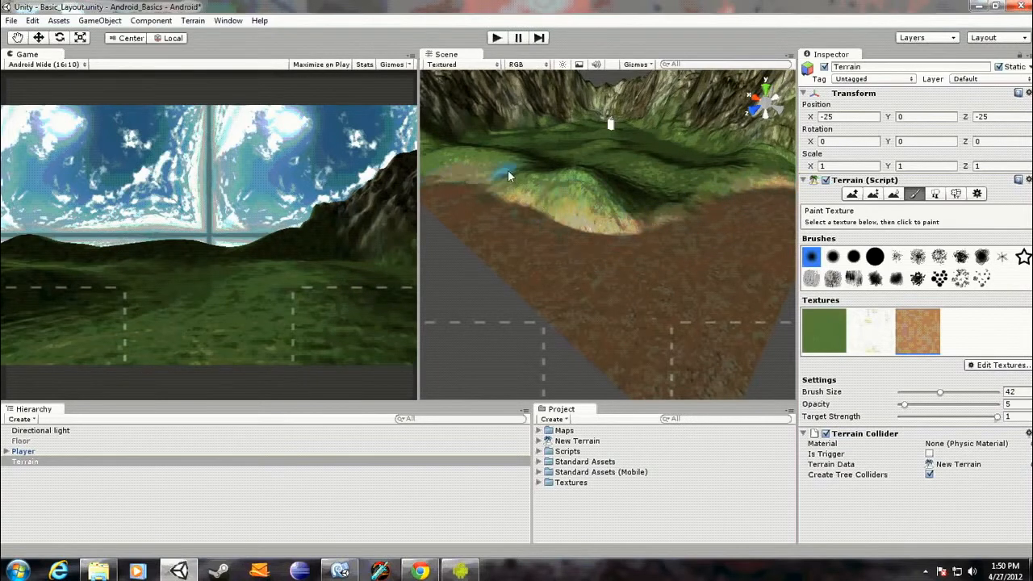
scroll(705, 218, down, 8)
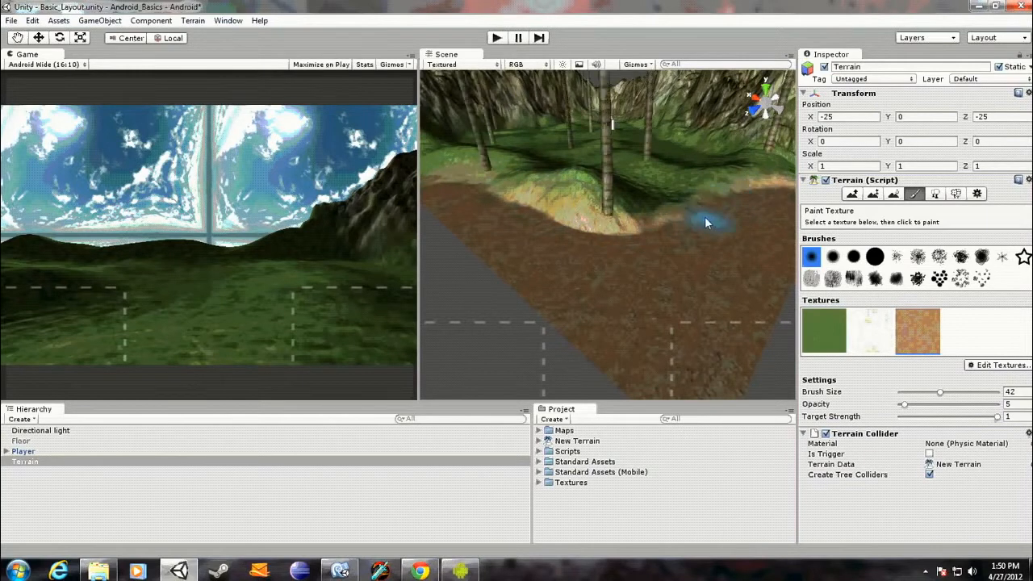
Step: Paint the remaining grass patches along the terrain's near edge and corner with GoodDirt, and save the scene
key(shift+w)
mouse_move(684, 228)
right_down()
mouse_move(623, 206)
mouse_move(638, 209)
mouse_move(574, 245)
mouse_move(534, 252)
right_up()
key(w)
key(w)
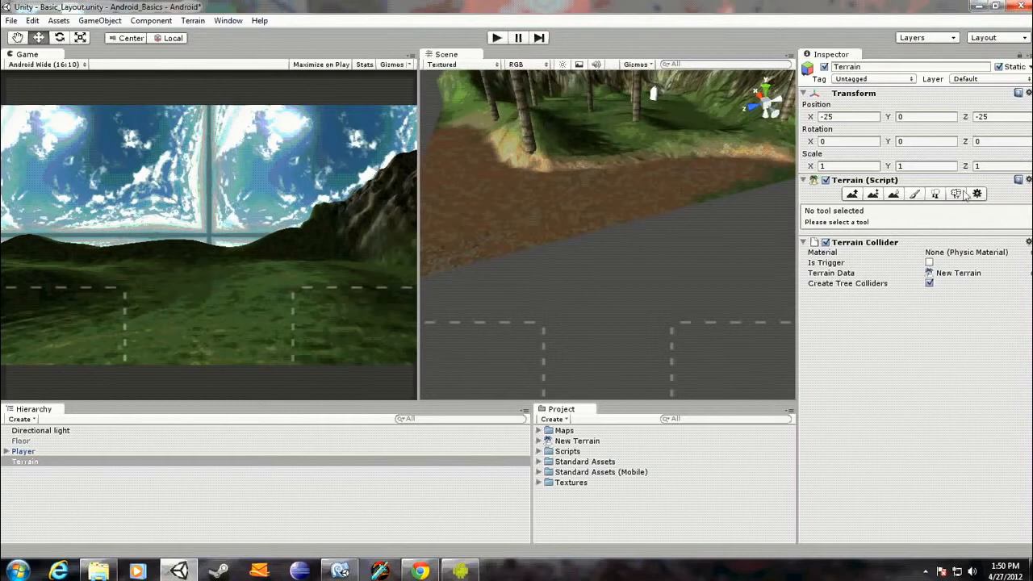
click(915, 195)
mouse_move(461, 192)
right_down()
mouse_move(471, 227)
mouse_move(430, 252)
right_up()
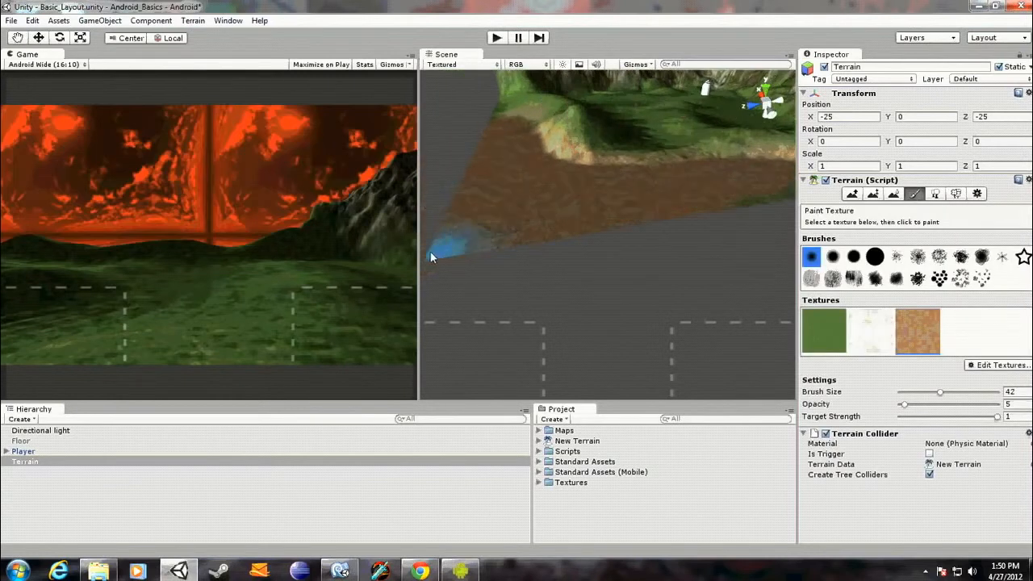
mouse_move(632, 212)
right_down()
mouse_move(671, 199)
mouse_move(643, 194)
right_up()
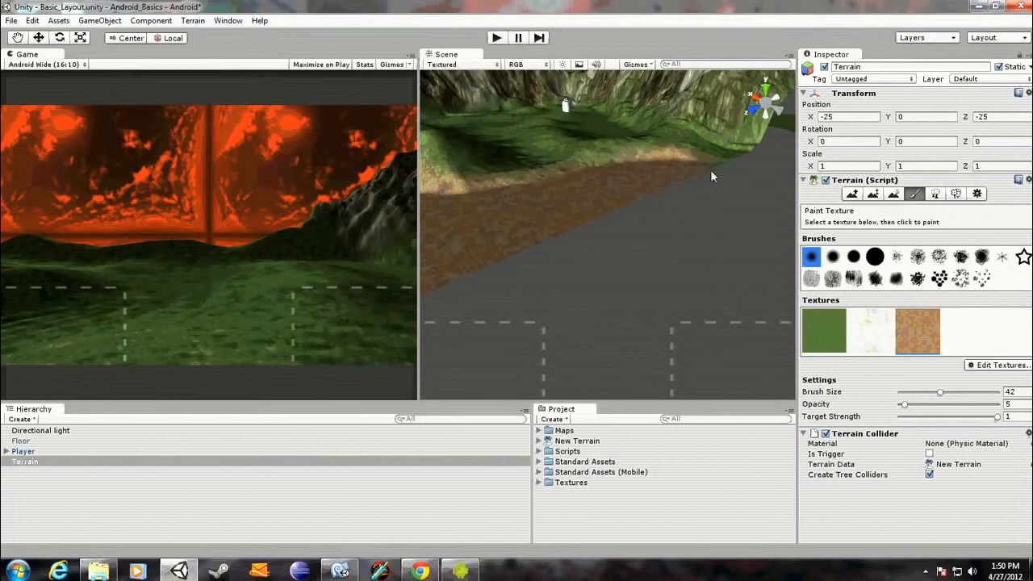
mouse_move(527, 182)
right_down()
mouse_move(491, 201)
mouse_move(500, 227)
right_up()
key(ctrl+s)
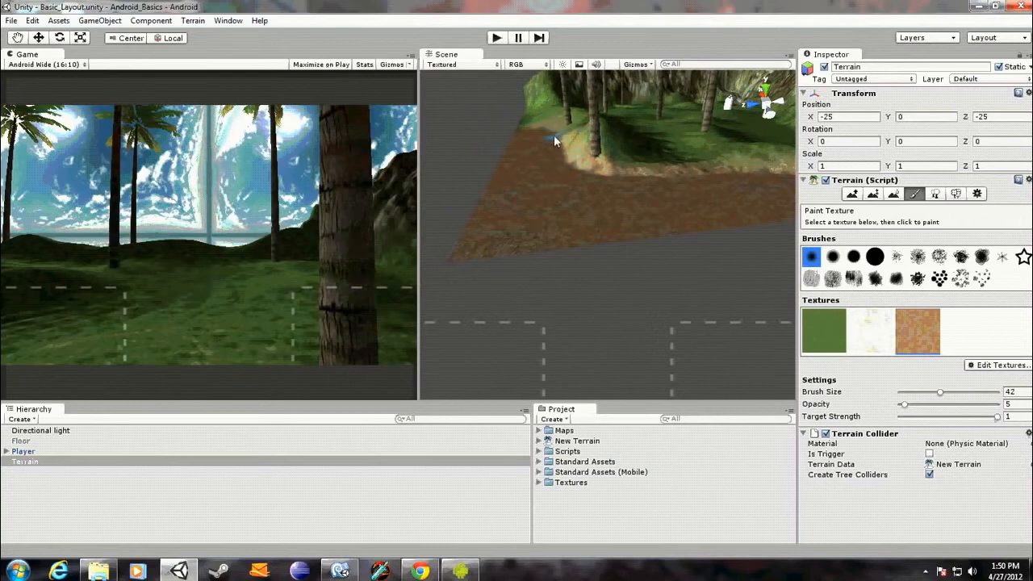
Step: Play-test the scene briefly, and select the Player to examine how it stands on the terrain
click(497, 38)
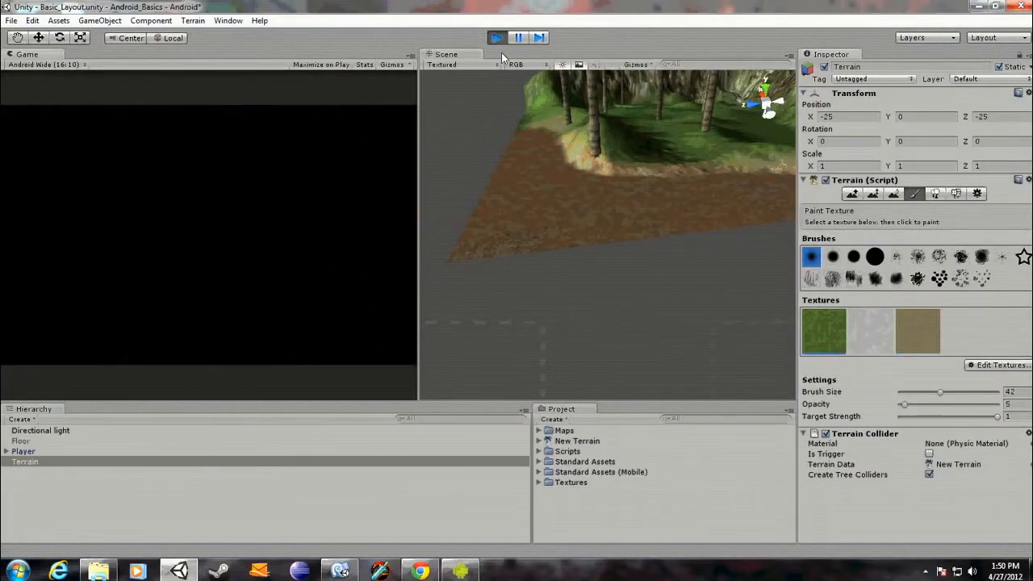
click(498, 40)
alt+drag(616, 250, 501, 218)
click(39, 38)
click(637, 228)
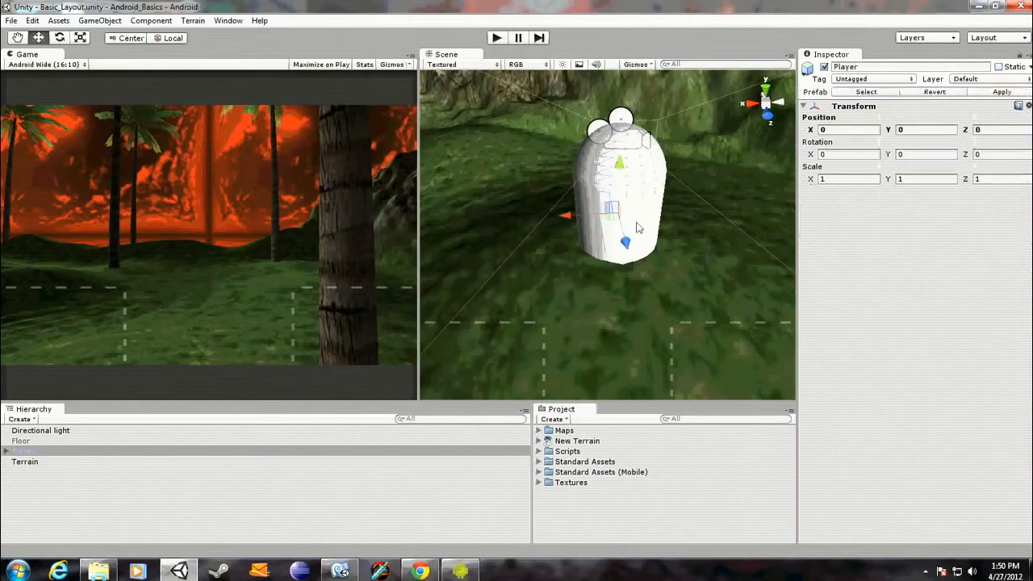
drag(619, 187, 638, 179)
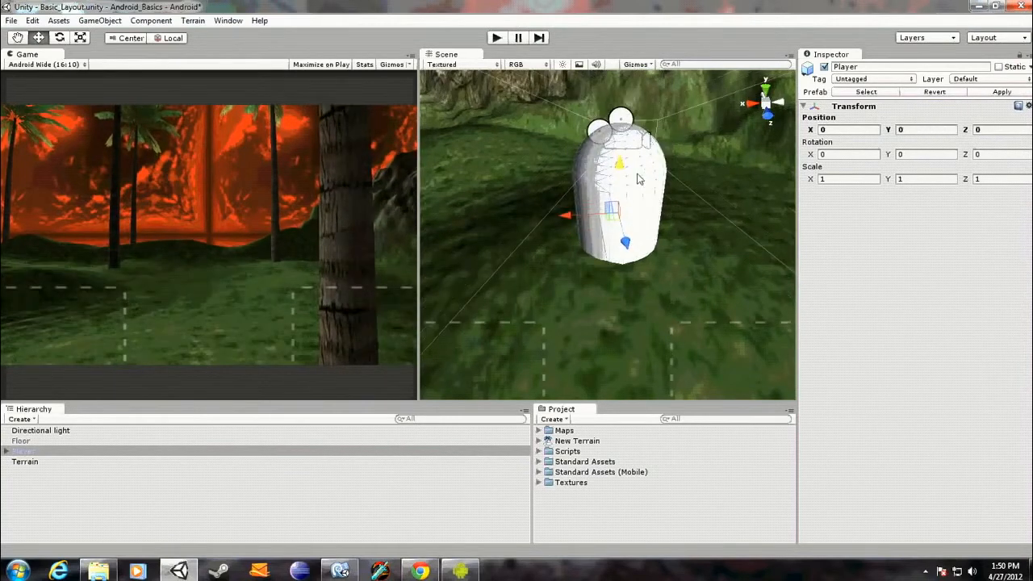
scroll(678, 237, down, 10)
right_drag(676, 240, 617, 234)
scroll(646, 239, up, 10)
scroll(621, 234, down, 3)
key(w)
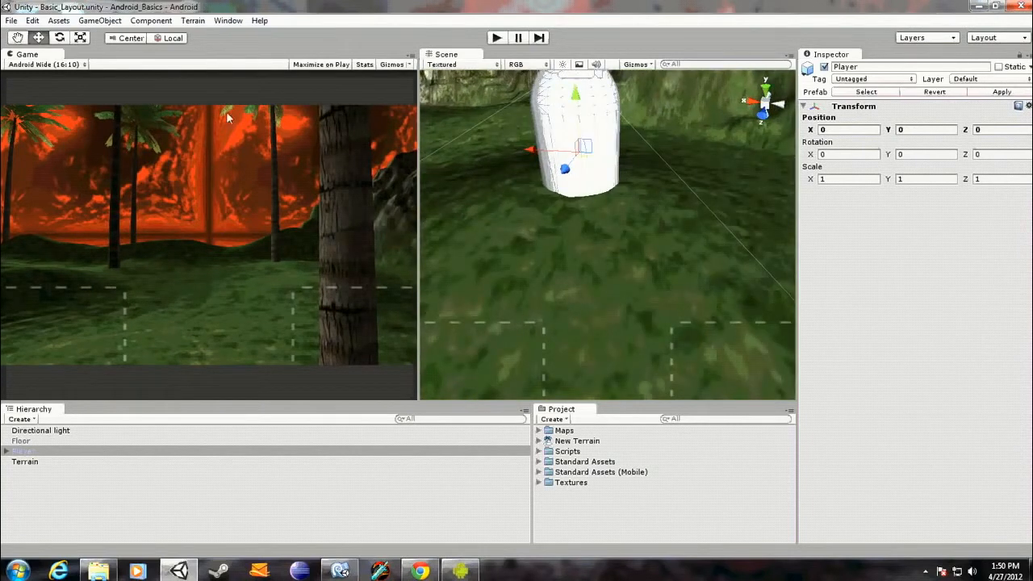
Step: Lower the ground beneath and around the Player with the Raise / Lower Terrain tool at brush size 42 and opacity 5
click(23, 462)
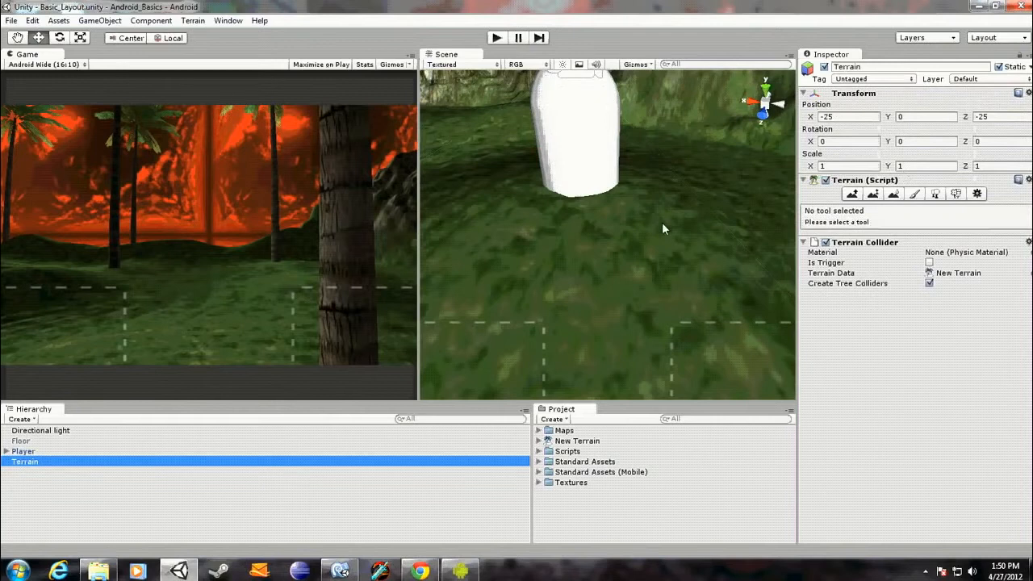
click(852, 194)
drag(565, 209, 658, 247)
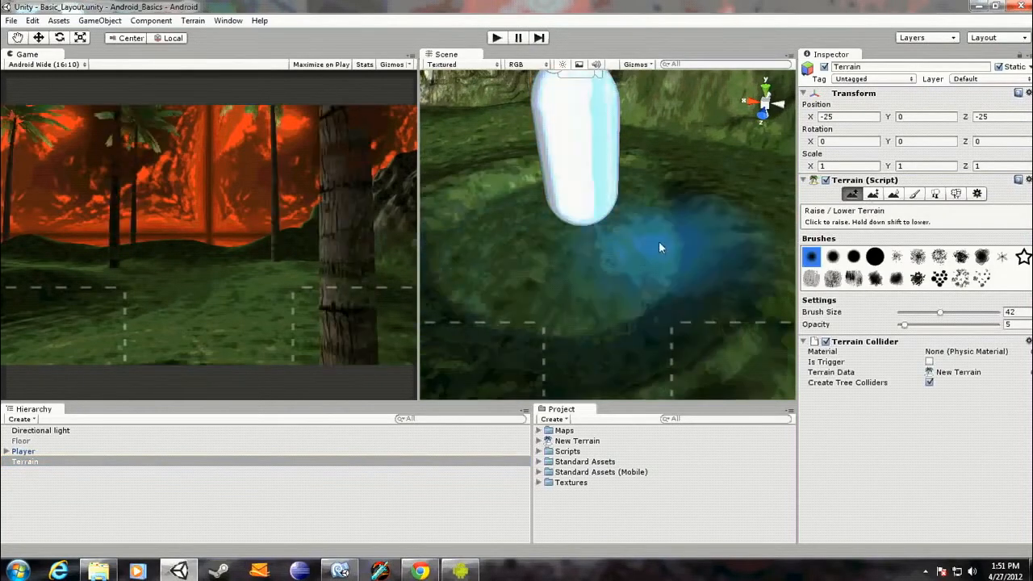
right_drag(644, 249, 637, 241)
mouse_move(636, 240)
mouse_down()
mouse_move(647, 192)
mouse_move(669, 267)
mouse_move(468, 132)
mouse_up()
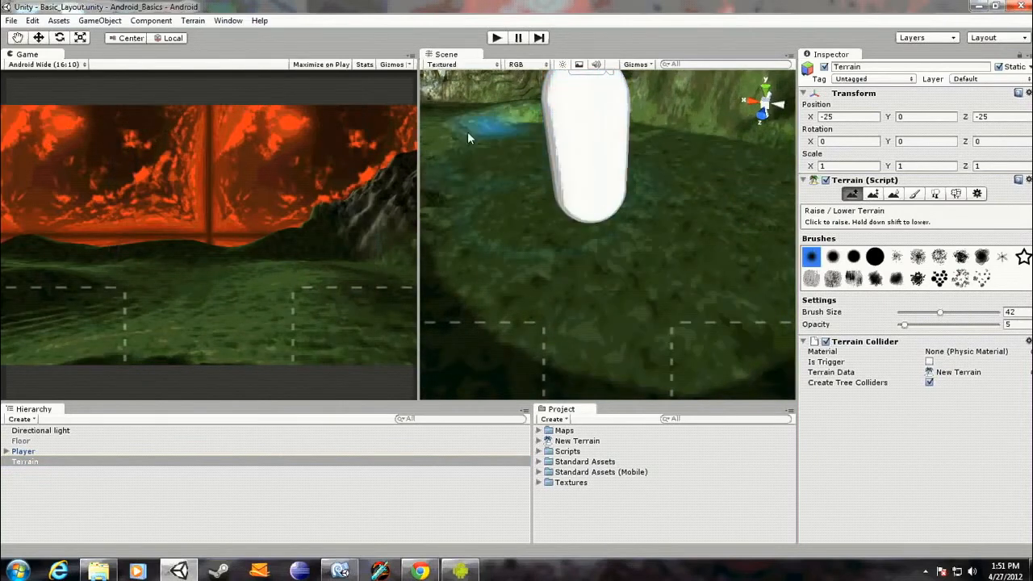
scroll(573, 245, down, 8)
right_drag(506, 245, 429, 241)
right_drag(655, 254, 569, 202)
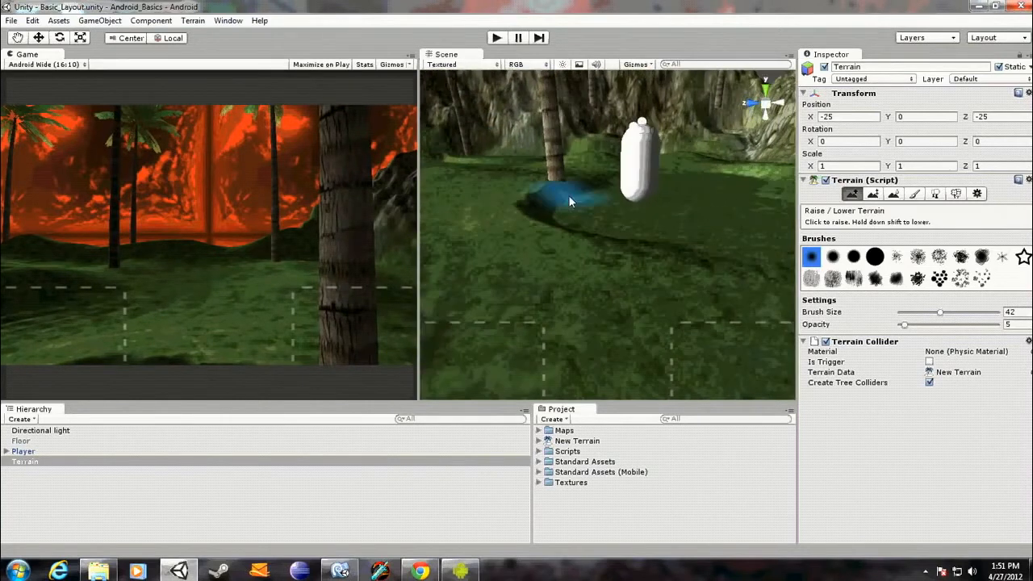
Step: Extend the lowered area around the Player at opacity 1, touching up its rim with a brush size of 10
drag(909, 326, 903, 327)
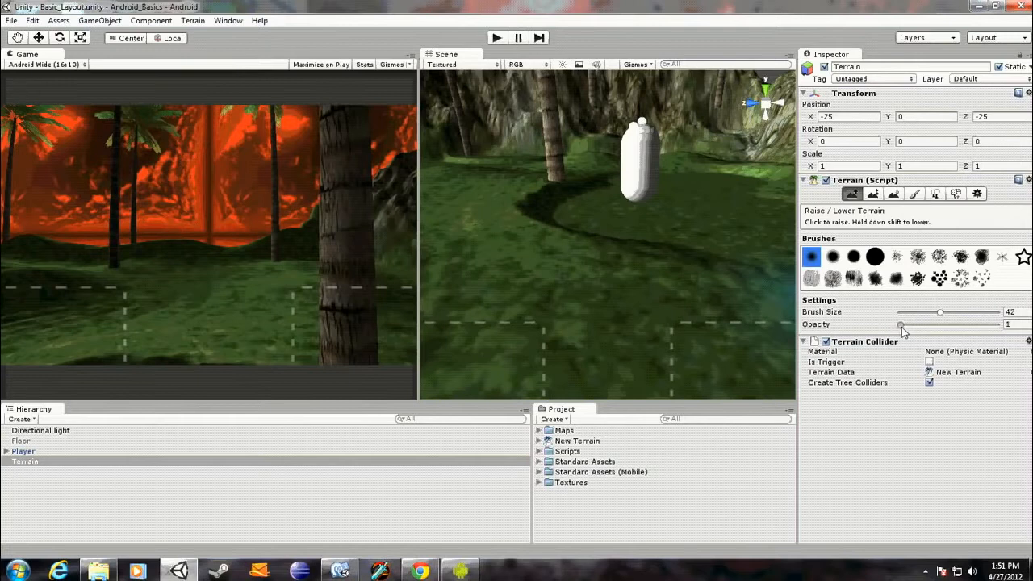
mouse_move(592, 188)
shift+mouse_down()
mouse_move(563, 191)
mouse_move(558, 232)
mouse_move(628, 264)
shift+mouse_up()
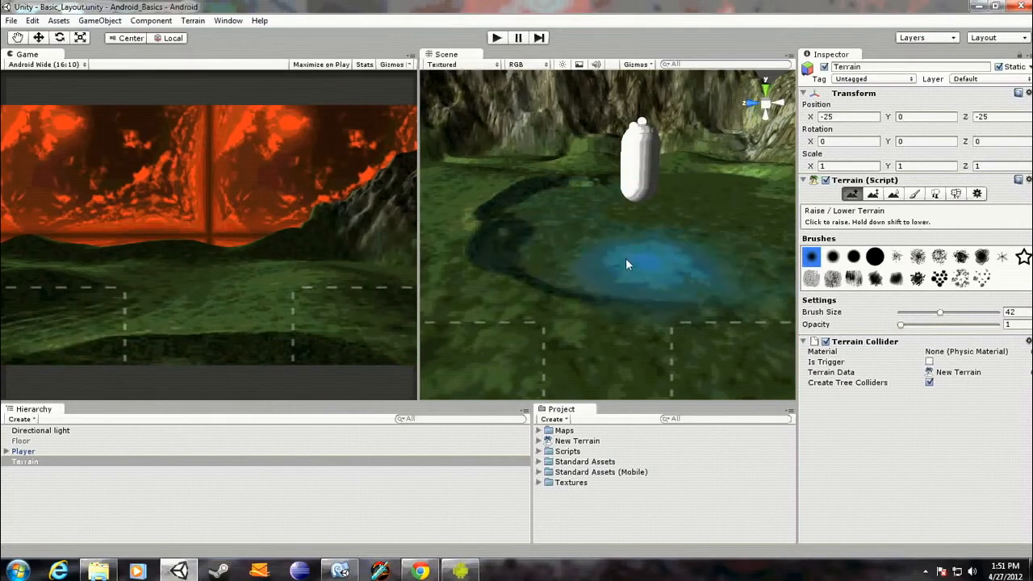
drag(948, 314, 933, 317)
mouse_move(597, 301)
mouse_down()
mouse_move(498, 250)
mouse_move(503, 234)
mouse_move(562, 217)
mouse_up()
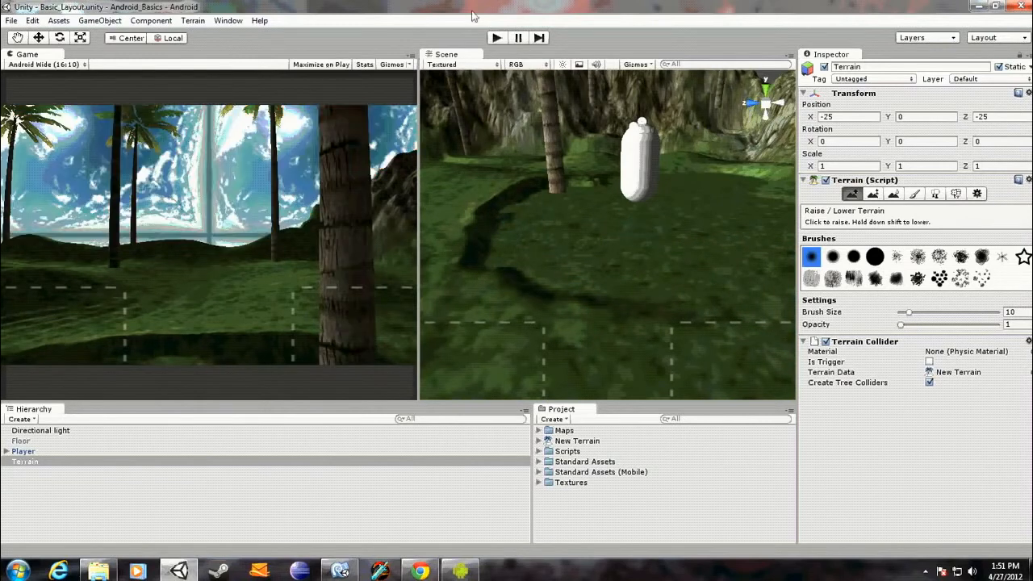
Step: Smooth the rim of the hollow around the Player with the Smooth Height tool at brush size 64 and opacity 100
click(894, 194)
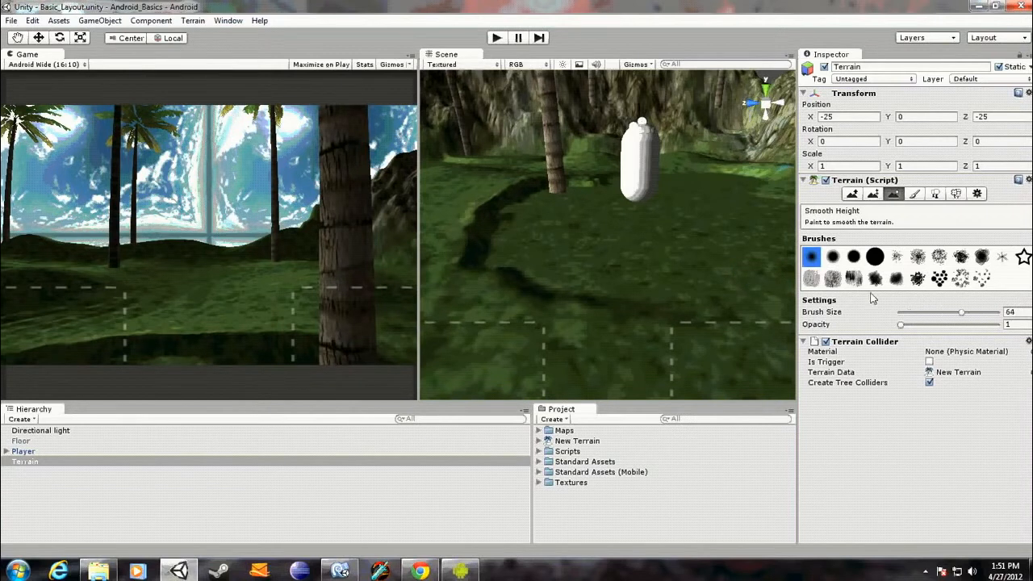
mouse_move(535, 189)
mouse_down()
mouse_move(466, 258)
mouse_move(552, 282)
mouse_up()
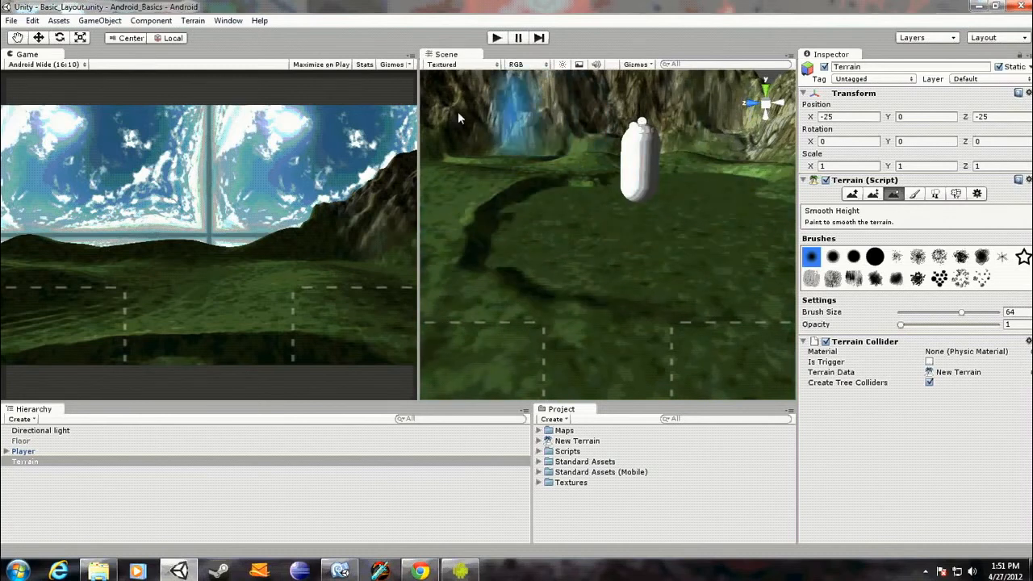
drag(901, 325, 999, 325)
mouse_move(546, 198)
mouse_down()
mouse_move(501, 209)
mouse_move(542, 280)
mouse_move(562, 115)
mouse_move(510, 120)
mouse_move(624, 93)
mouse_move(502, 109)
mouse_move(581, 135)
mouse_up()
mouse_move(583, 137)
right_down()
mouse_move(578, 103)
mouse_move(593, 154)
right_up()
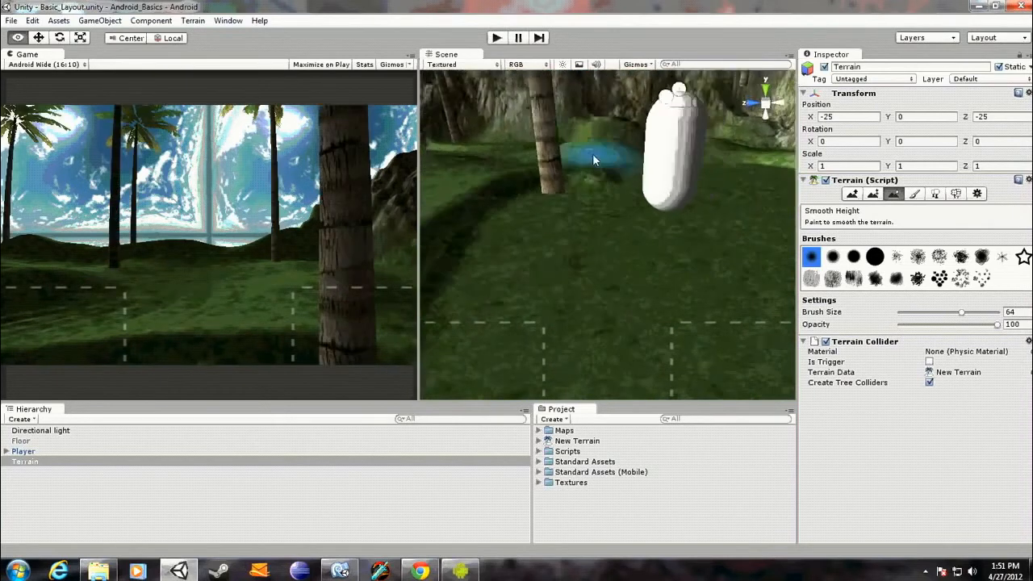
scroll(607, 202, down, 6)
mouse_move(612, 225)
mouse_down()
mouse_move(519, 281)
mouse_move(636, 312)
mouse_move(674, 338)
mouse_move(645, 295)
mouse_move(783, 287)
mouse_up()
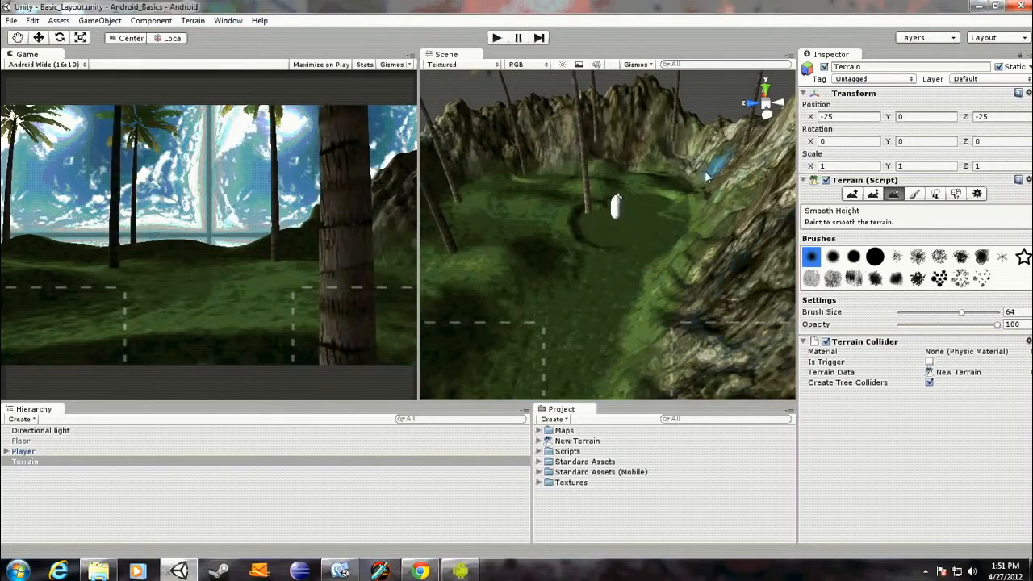
right_drag(672, 230, 645, 211)
scroll(645, 211, up, 6)
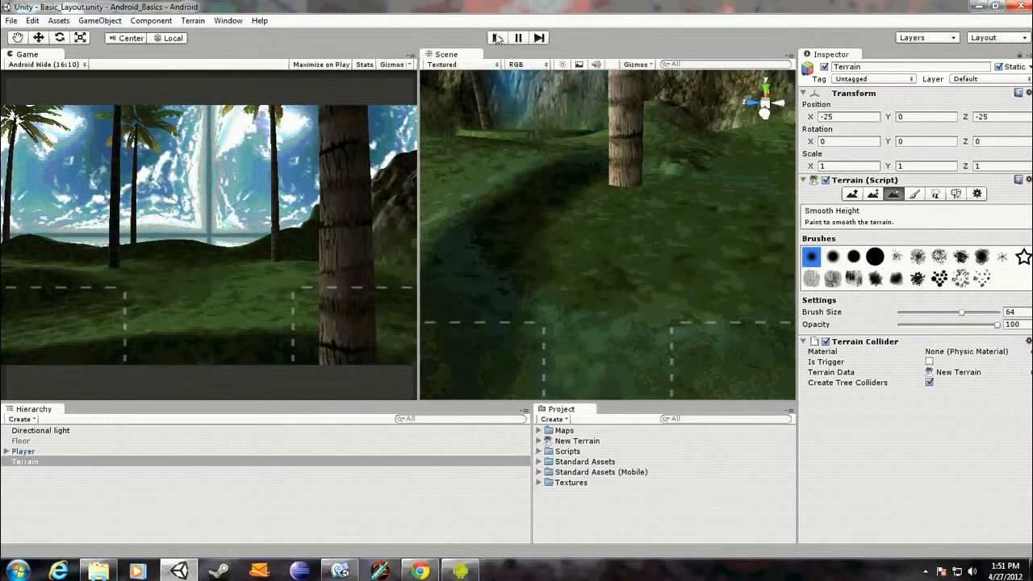
Step: Play-test the scene by walking the player to the dirt area, and stop the test
click(497, 38)
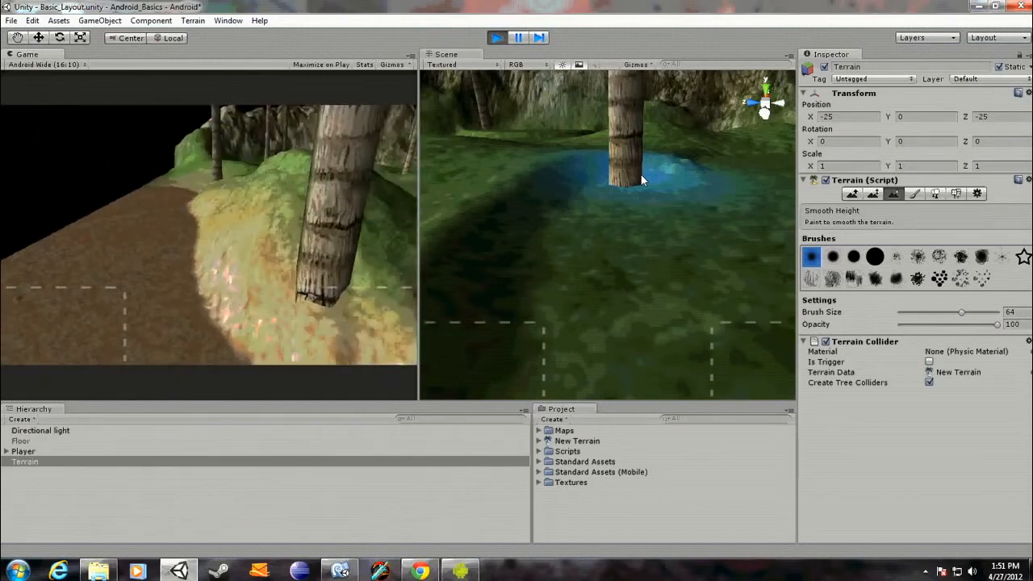
key(ctrl+p)
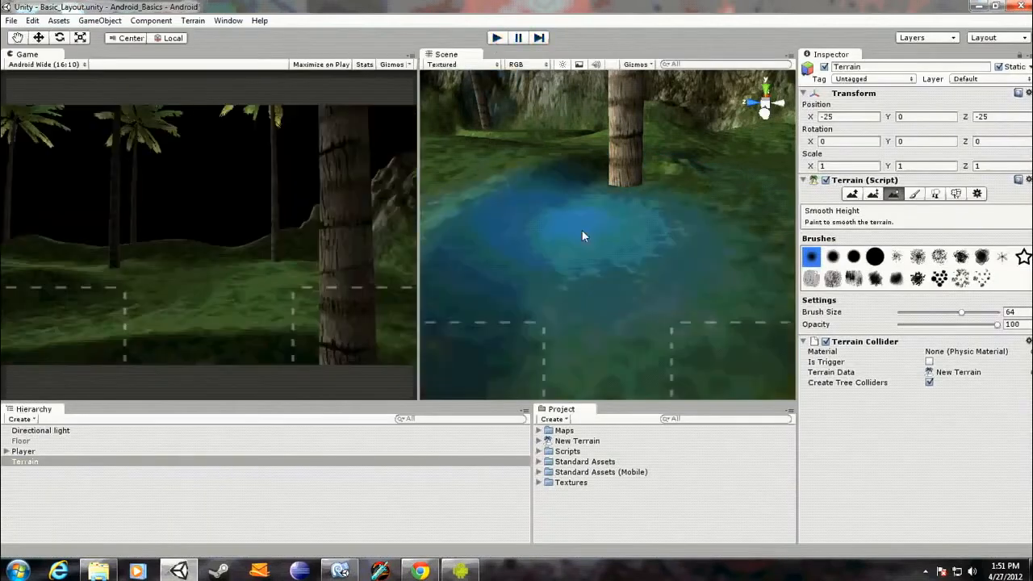
scroll(627, 208, down, 10)
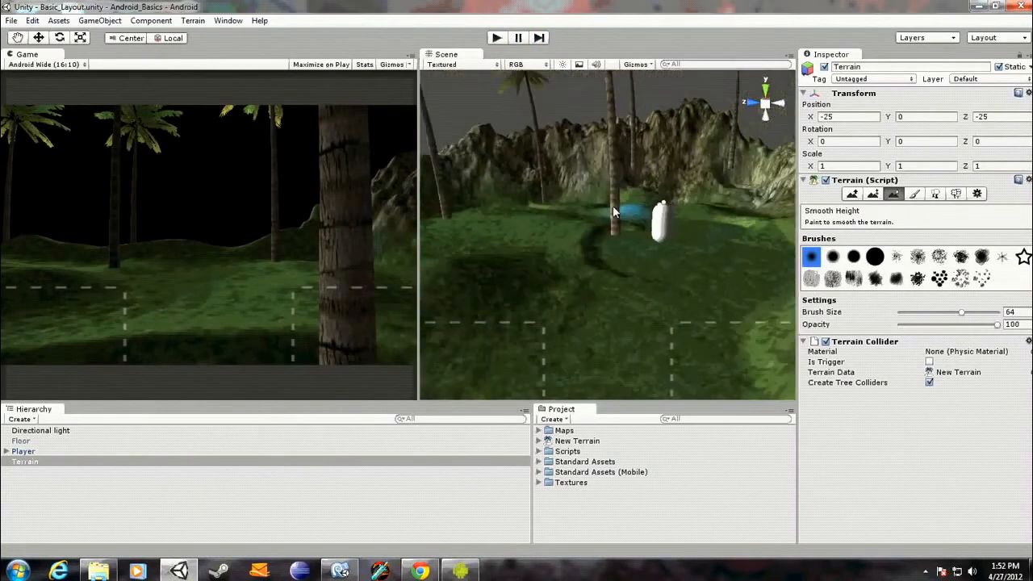
Step: Check the Skybox component on the Player's Main Camera and run a brief play-test
click(7, 452)
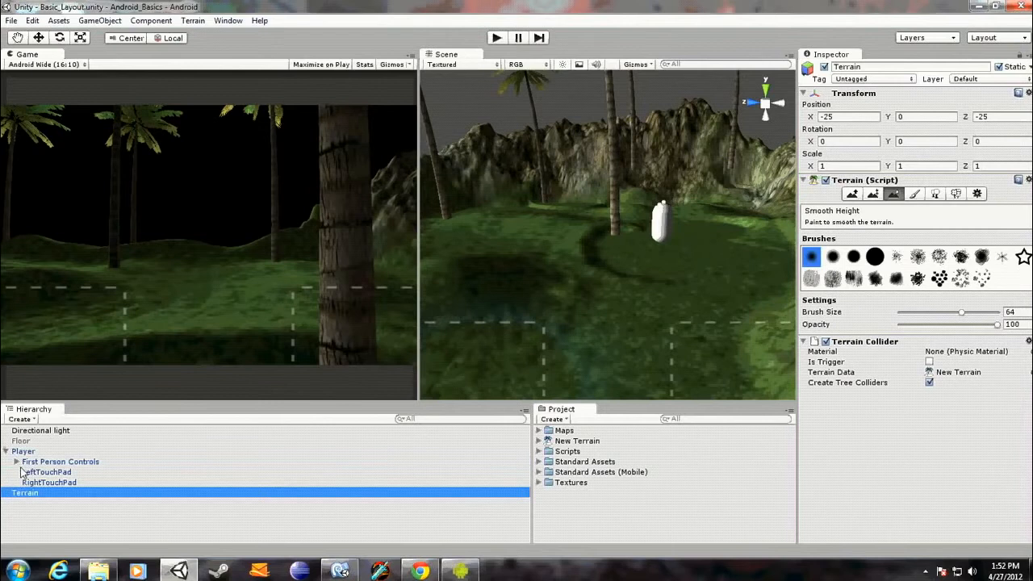
click(16, 461)
click(27, 472)
click(65, 493)
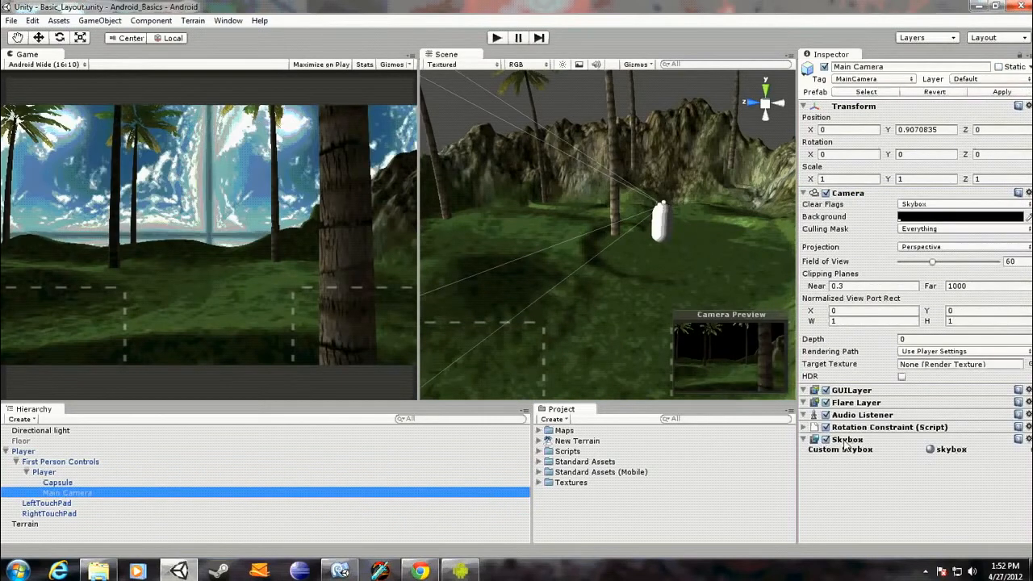
click(496, 38)
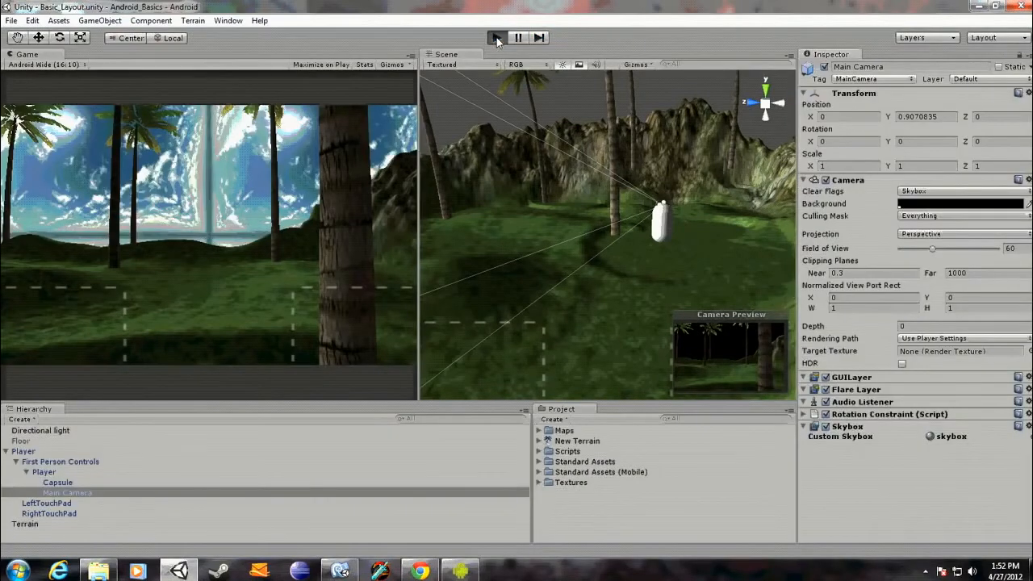
click(497, 38)
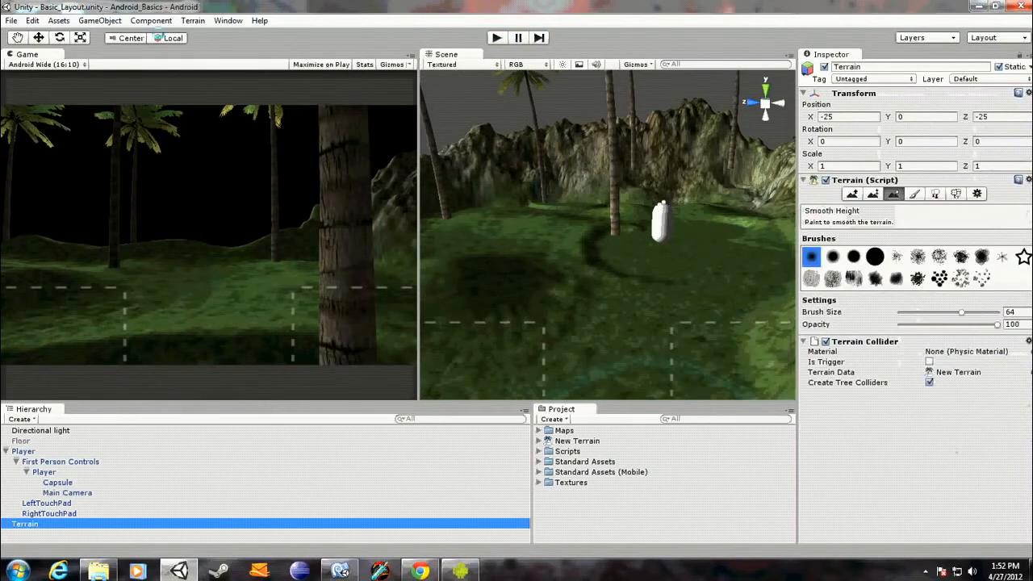
Step: Try adding a Skybox component to the Terrain with skybox as its custom material
click(152, 22)
mouse_move(171, 68)
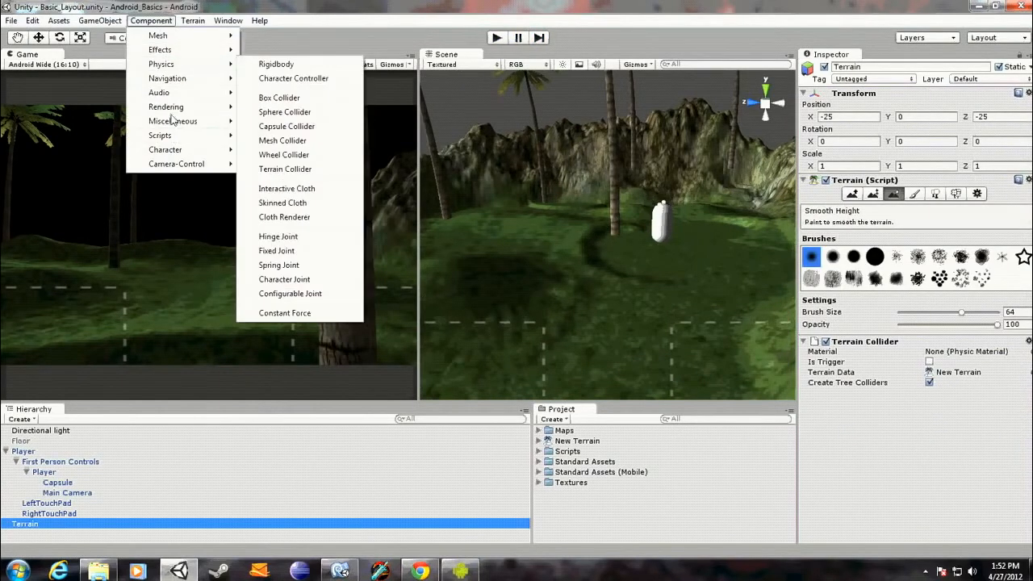
mouse_move(174, 106)
click(287, 121)
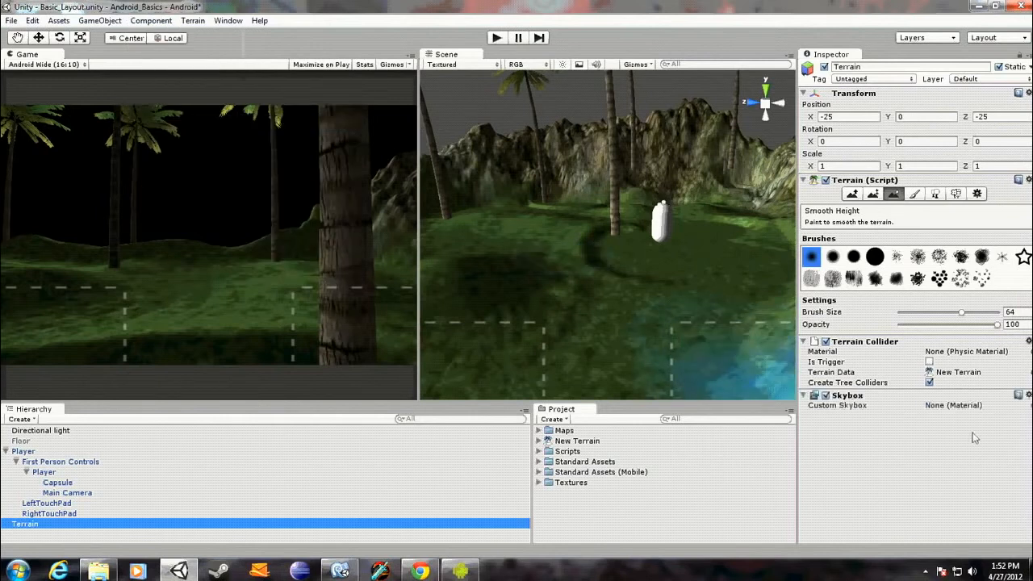
click(1029, 406)
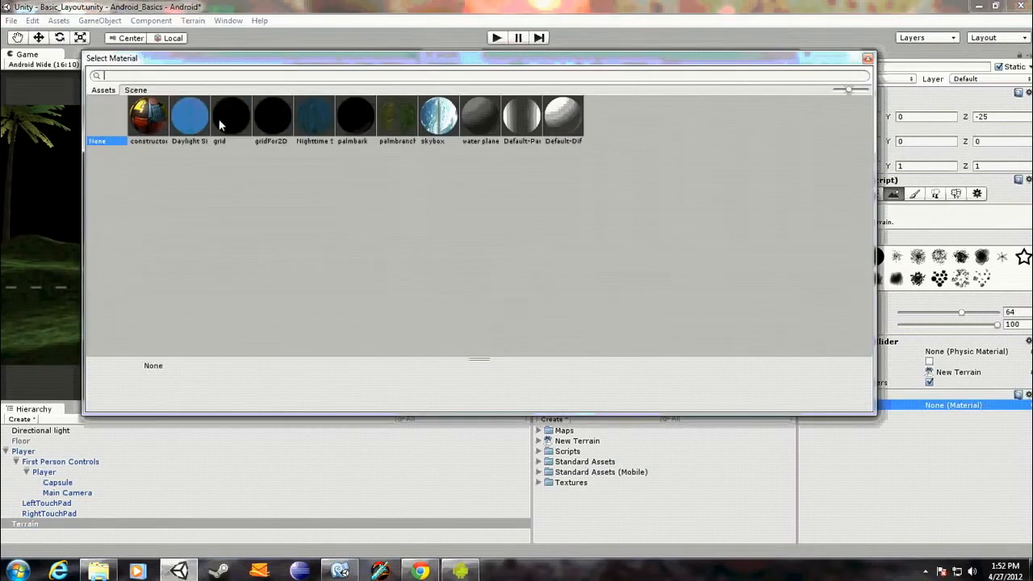
double_click(449, 118)
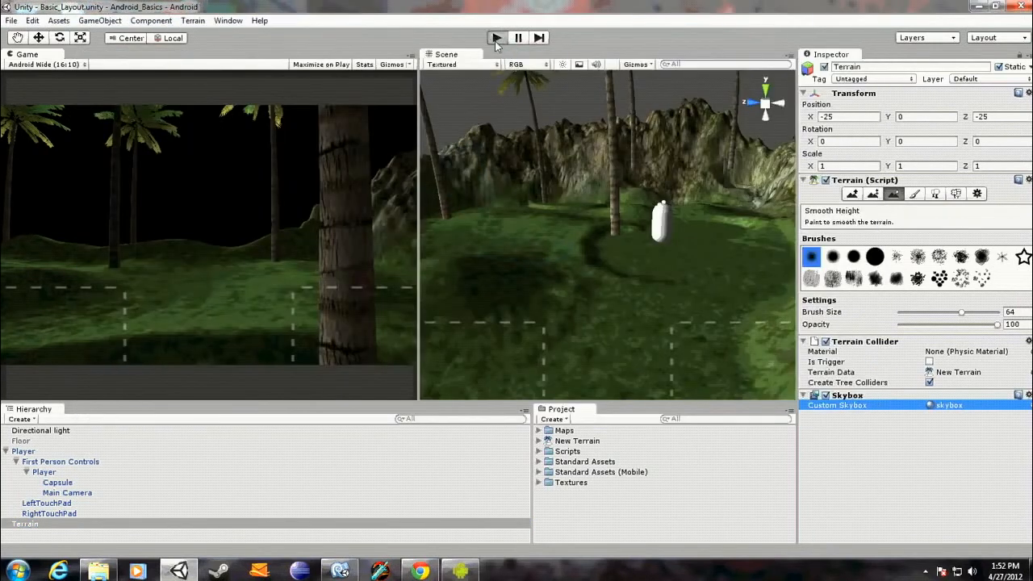
Step: Run a brief play-test of the Terrain's skybox and remove the Skybox component from the Terrain
click(497, 38)
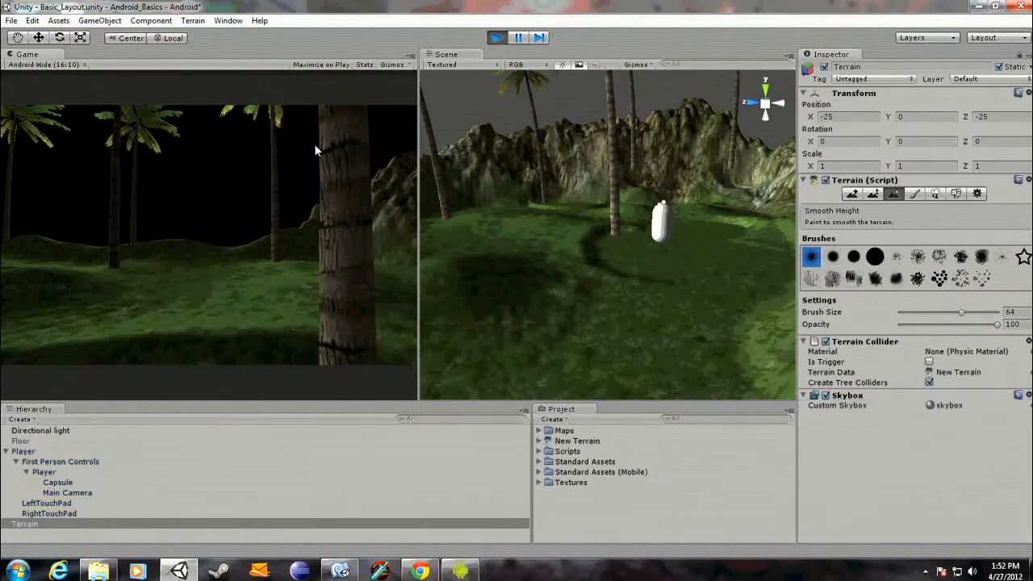
click(496, 37)
right_click(858, 404)
click(880, 422)
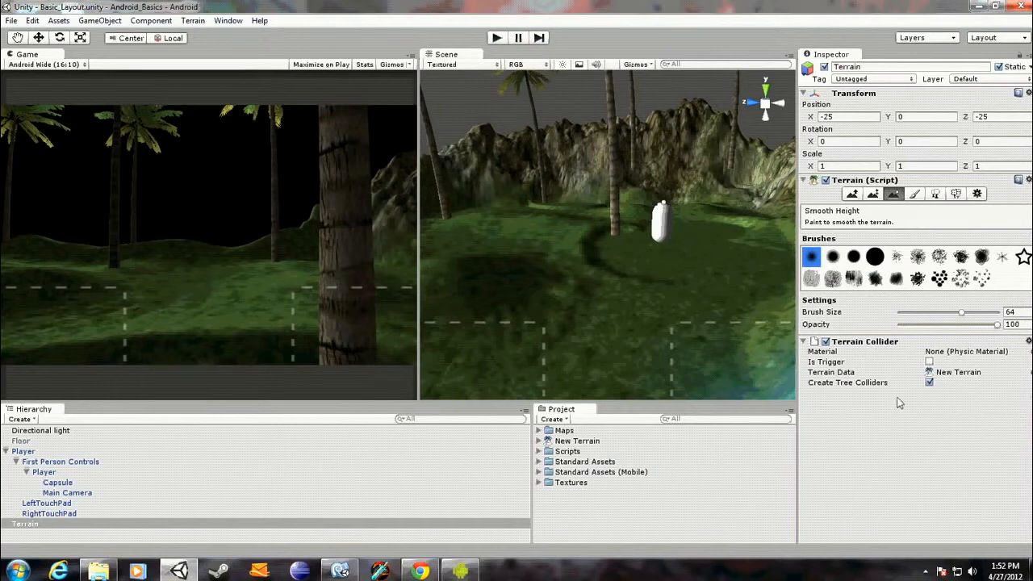
Step: Set the custom skybox of the Player's Main Camera to Daylight Simple Water
click(68, 492)
click(829, 440)
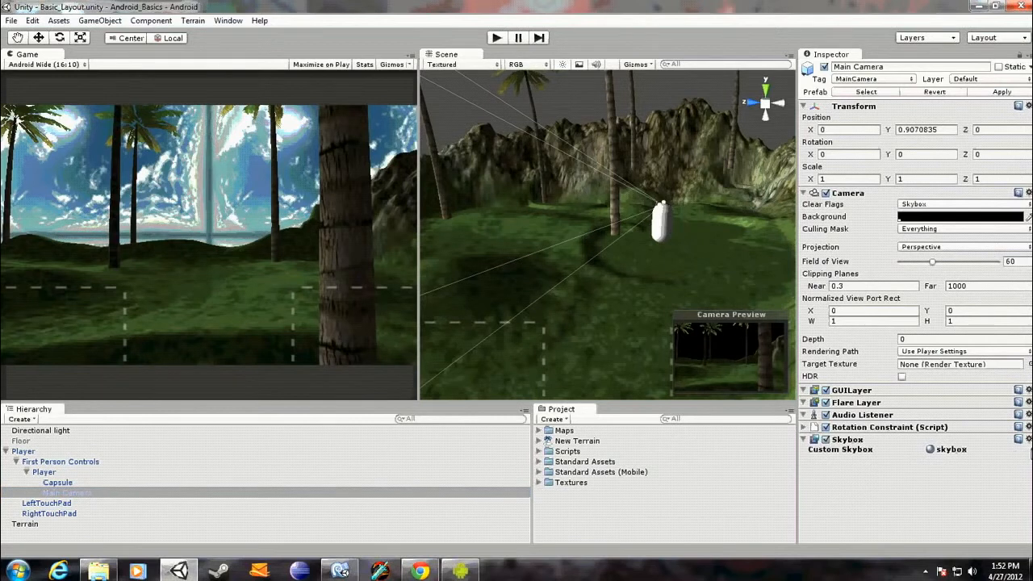
click(930, 449)
double_click(200, 112)
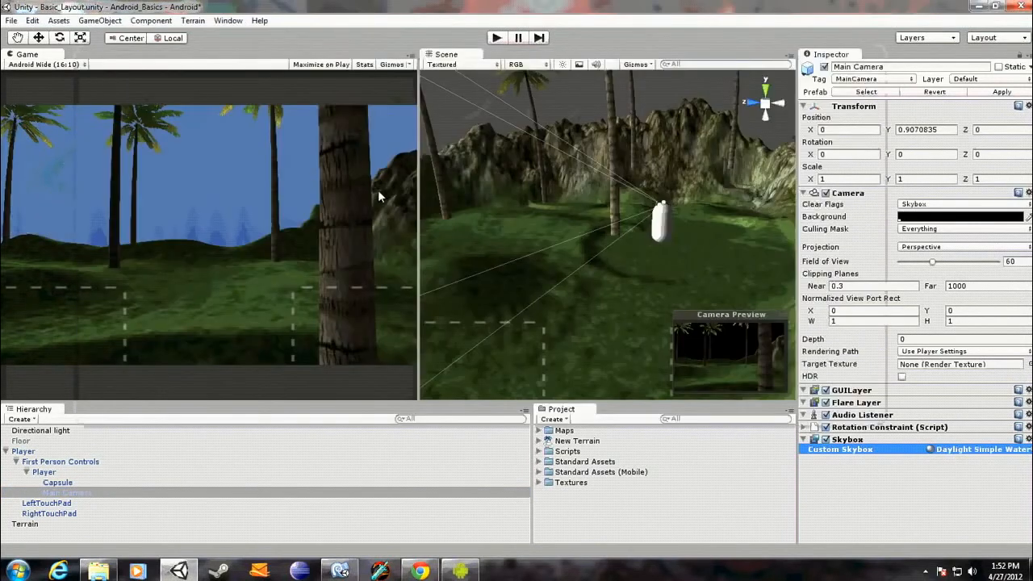
Step: Play-test the new skybox, comparing the game view with the mirrored Android device screen, and stop the test
click(498, 39)
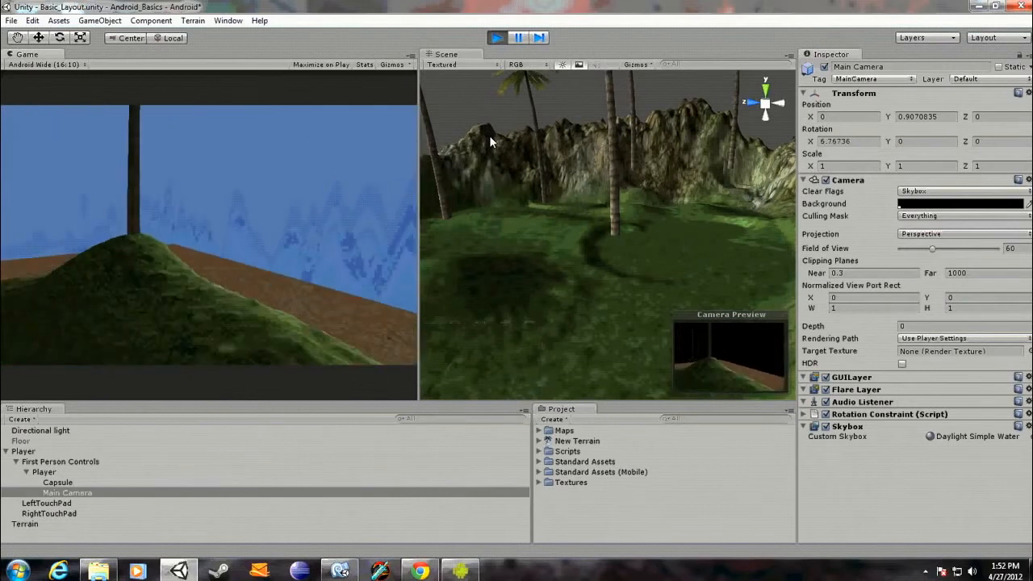
click(464, 572)
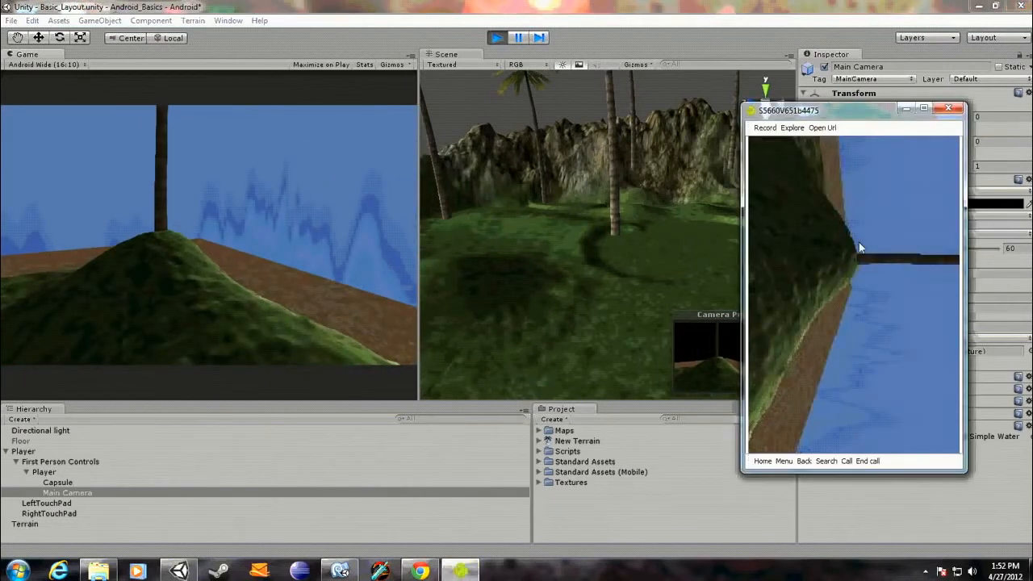
drag(851, 108, 759, 103)
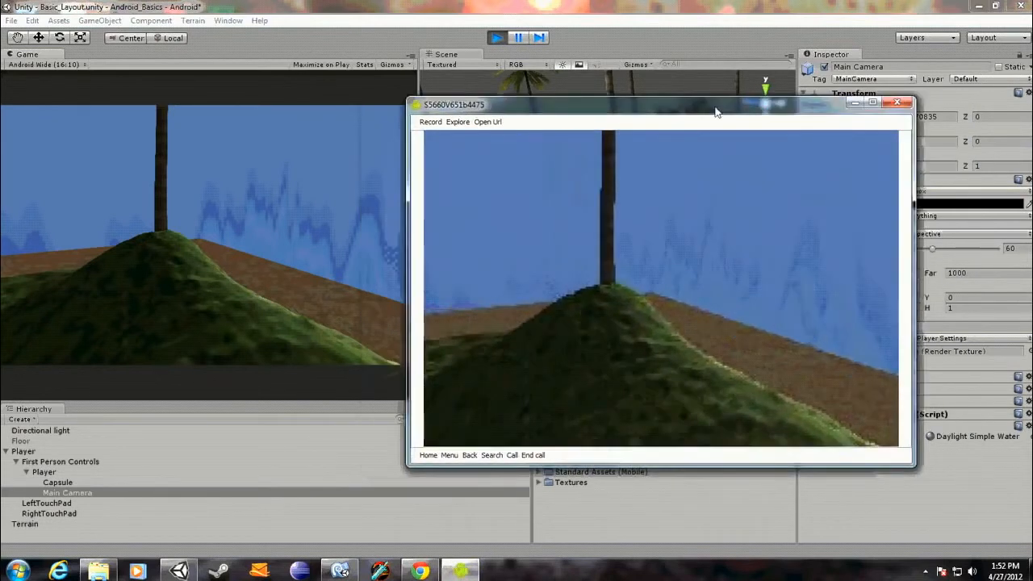
drag(715, 112, 785, 104)
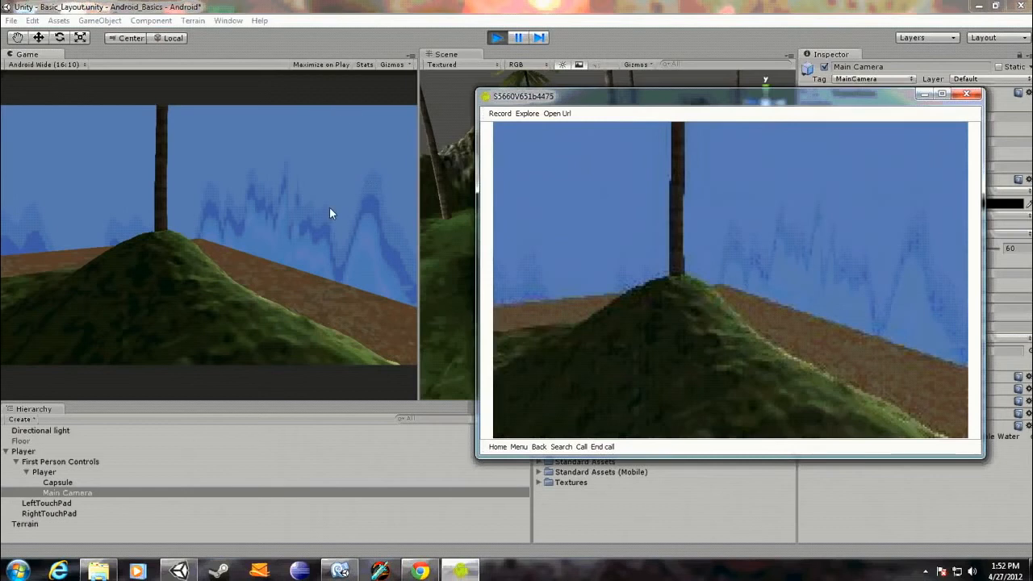
click(316, 230)
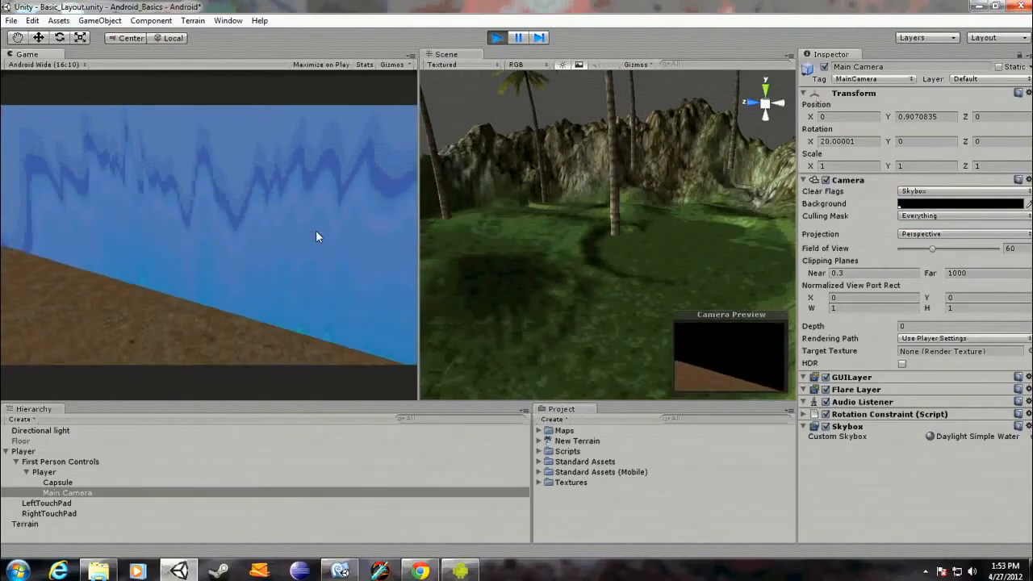
click(496, 38)
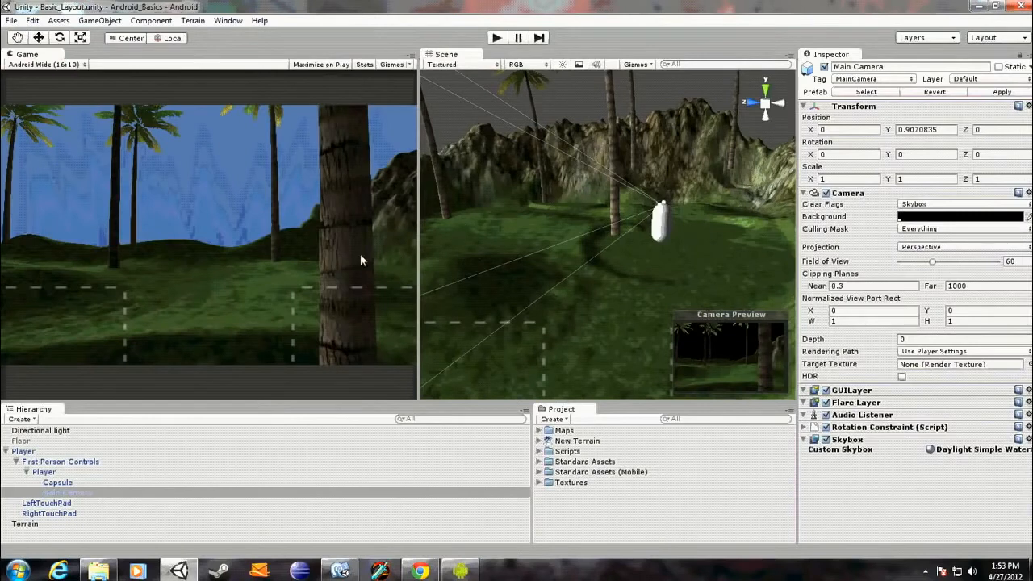
Step: Dock the Scene view together with the Game view and show the whole terrain in it
drag(444, 58, 130, 65)
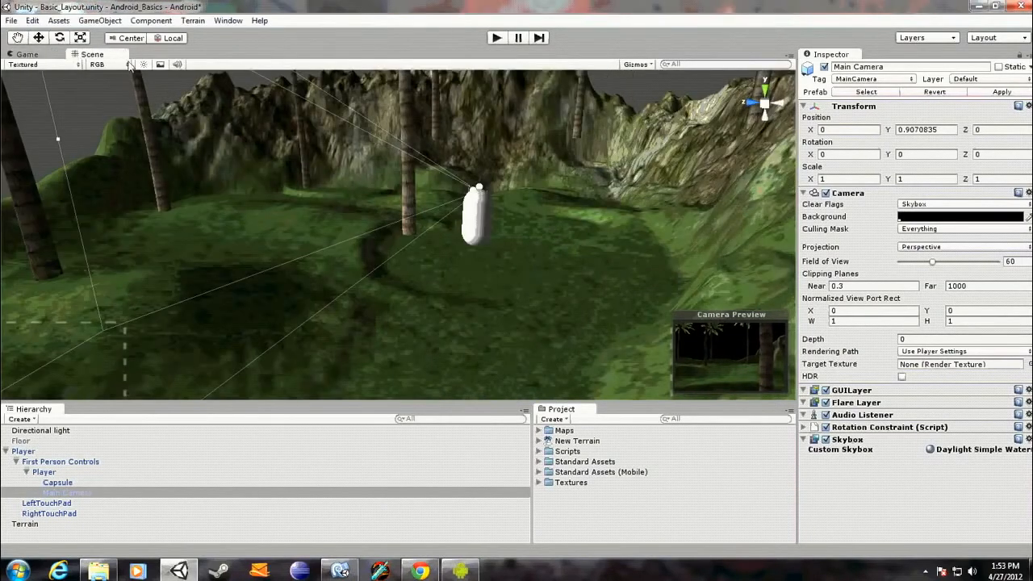
key(s)
right_drag(452, 206, 496, 269)
key(w)
right_drag(711, 318, 709, 330)
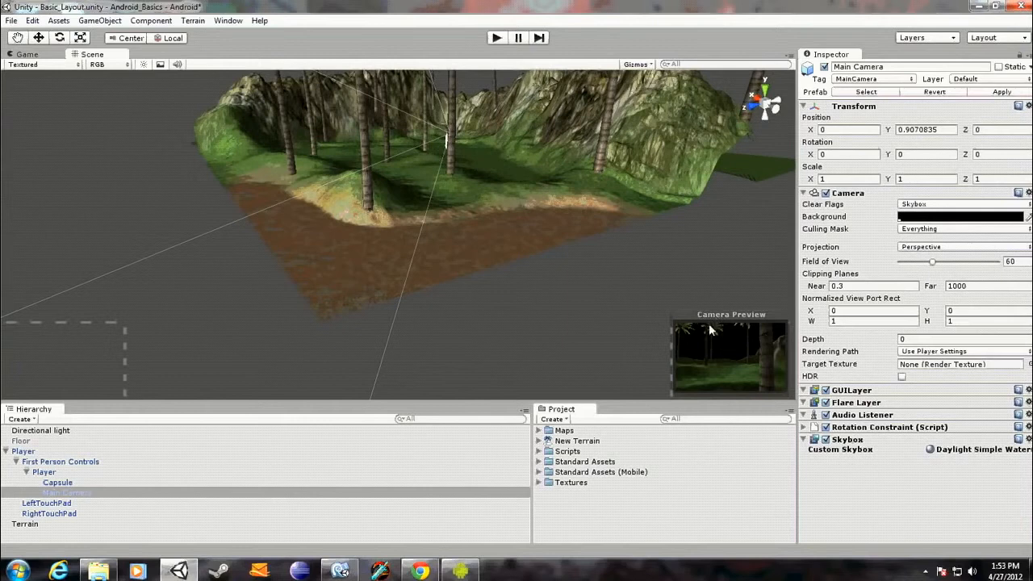
click(70, 493)
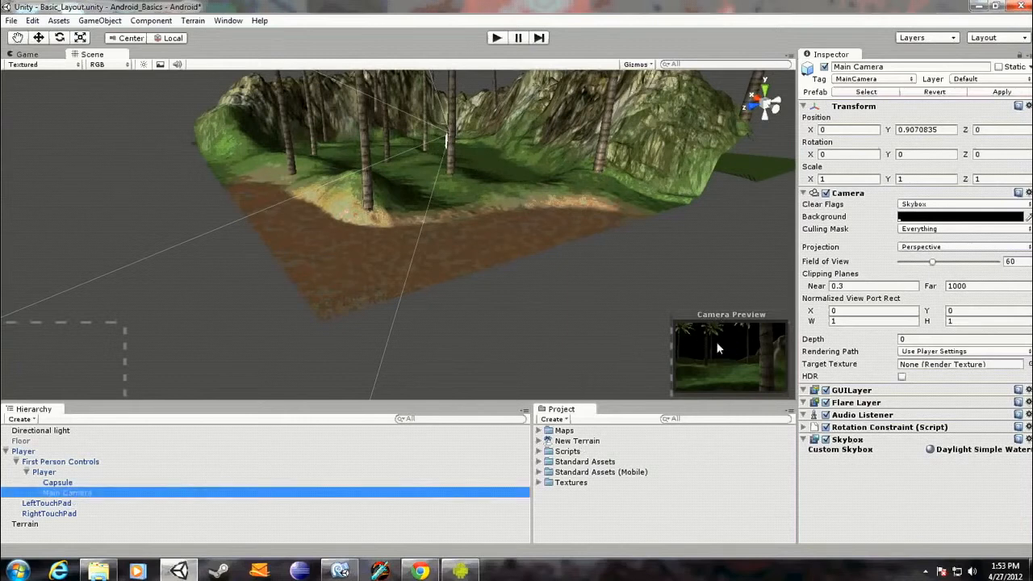
click(695, 316)
click(77, 522)
click(66, 493)
click(696, 314)
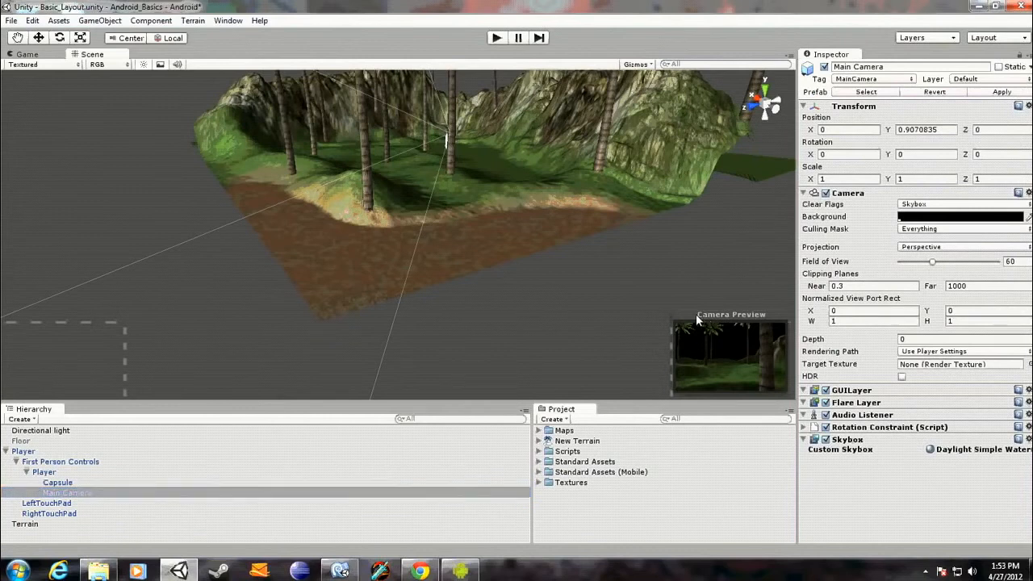
key(alt)
Step: Create a second terrain in the scene
click(31, 525)
alt+drag(533, 198, 542, 229)
mouse_move(542, 223)
right_down()
mouse_move(566, 222)
mouse_move(565, 202)
mouse_move(542, 229)
mouse_move(556, 220)
right_up()
key(w)
key(s)
click(192, 21)
click(224, 37)
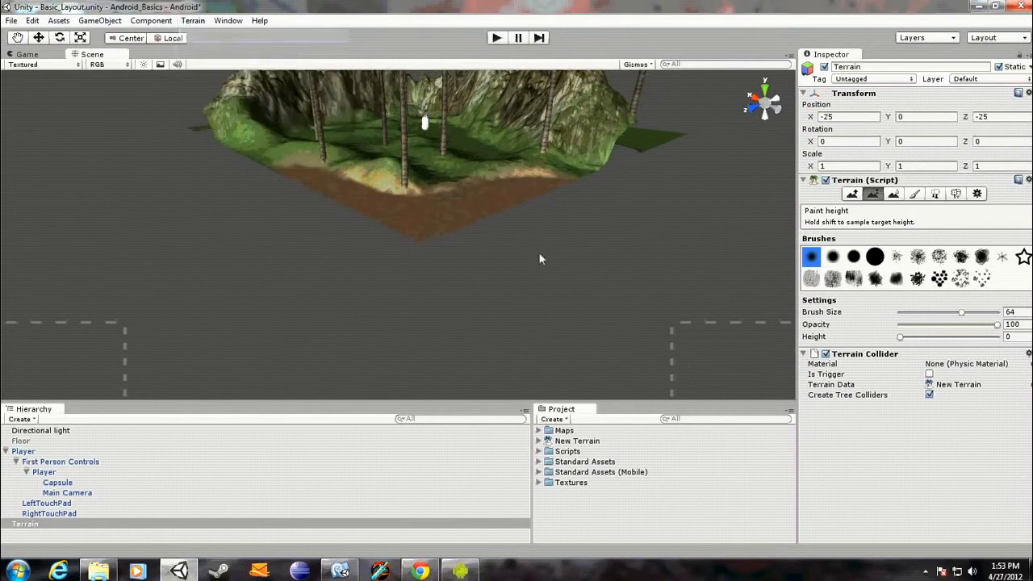
key(s)
right_drag(466, 239, 395, 223)
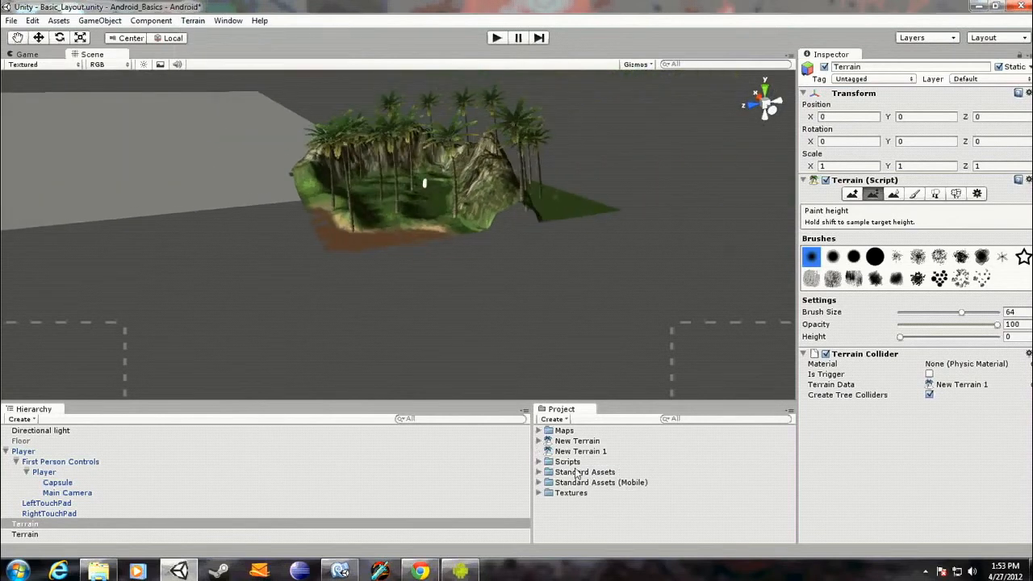
Step: Rename the newly created terrain as Water_Bottom
click(32, 526)
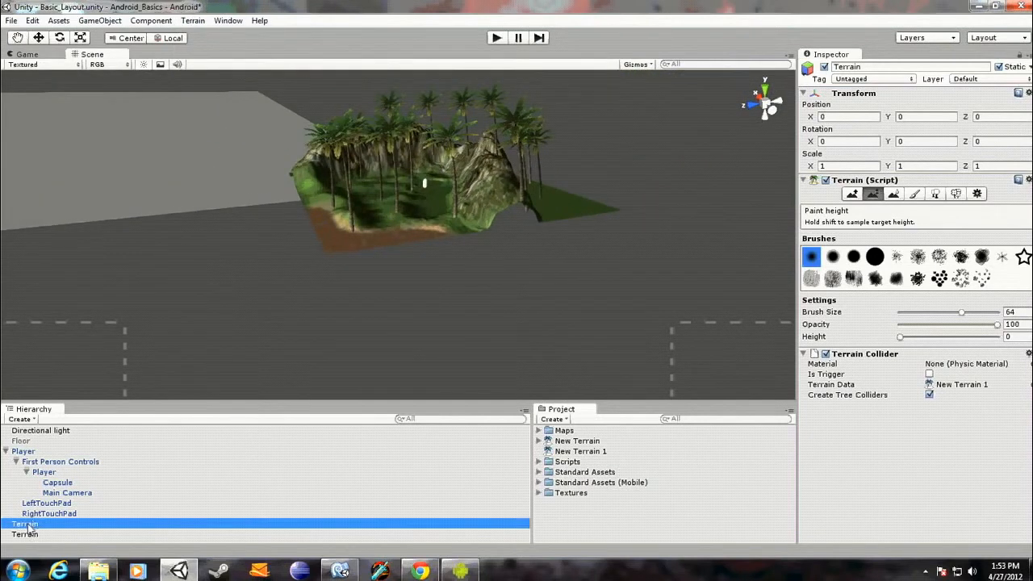
click(212, 526)
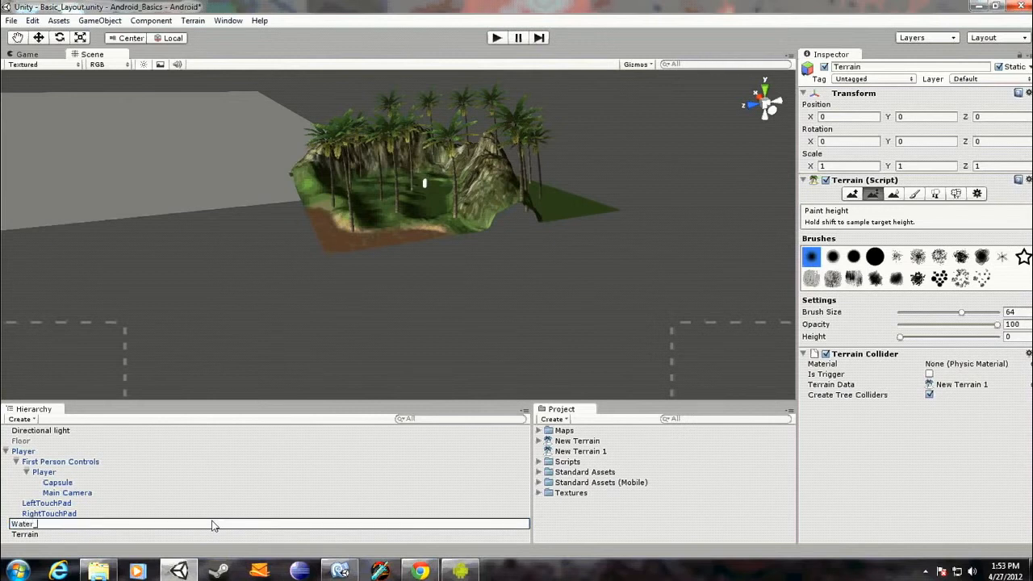
text(Water_Bottom)
key(Return)
Step: Rename the original island terrain as Forest
click(39, 524)
click(142, 524)
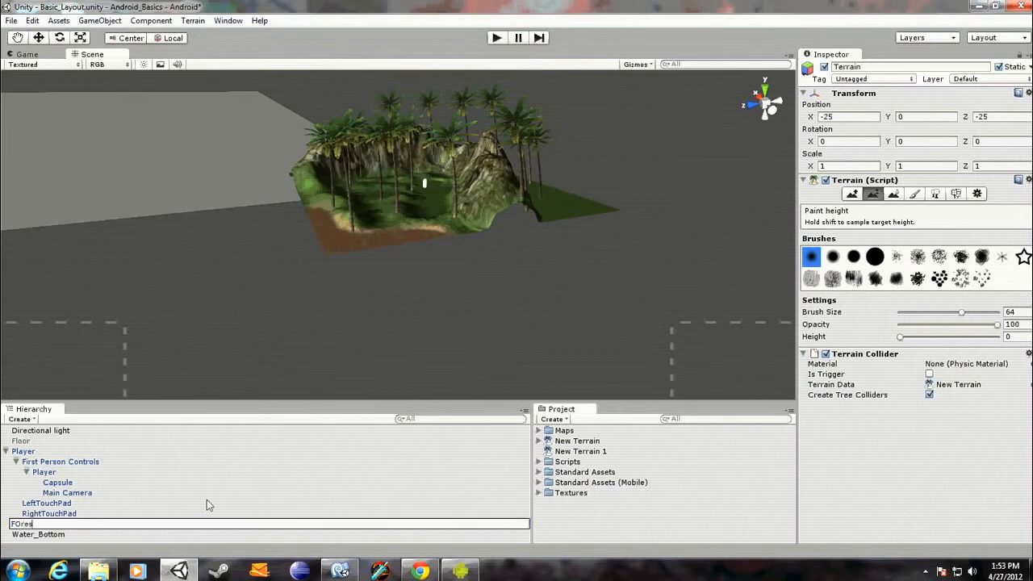
text(Forest)
key(Return)
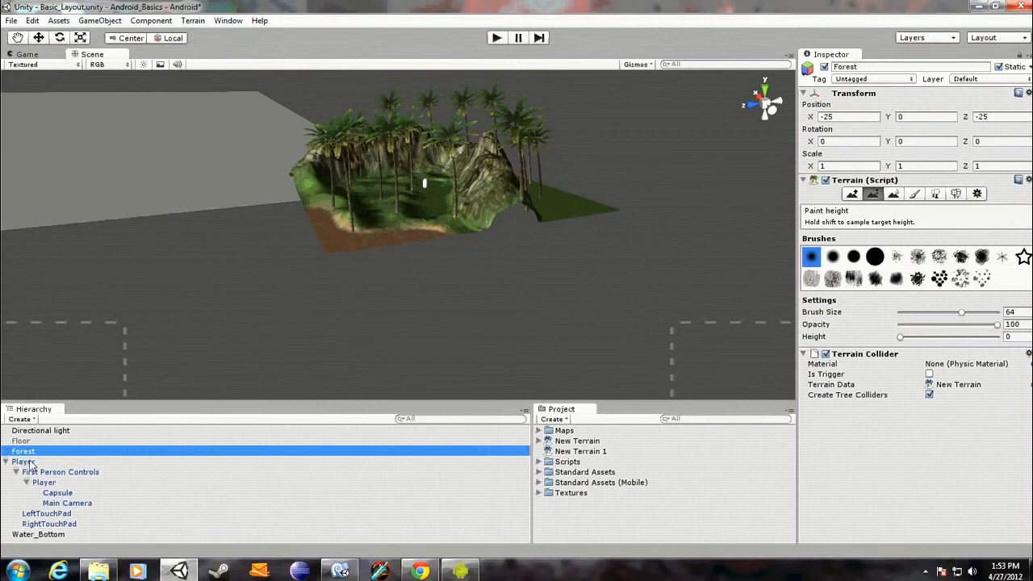
Step: Set the Water_Bottom terrain's width to 100 and apply the resolution settings
click(44, 536)
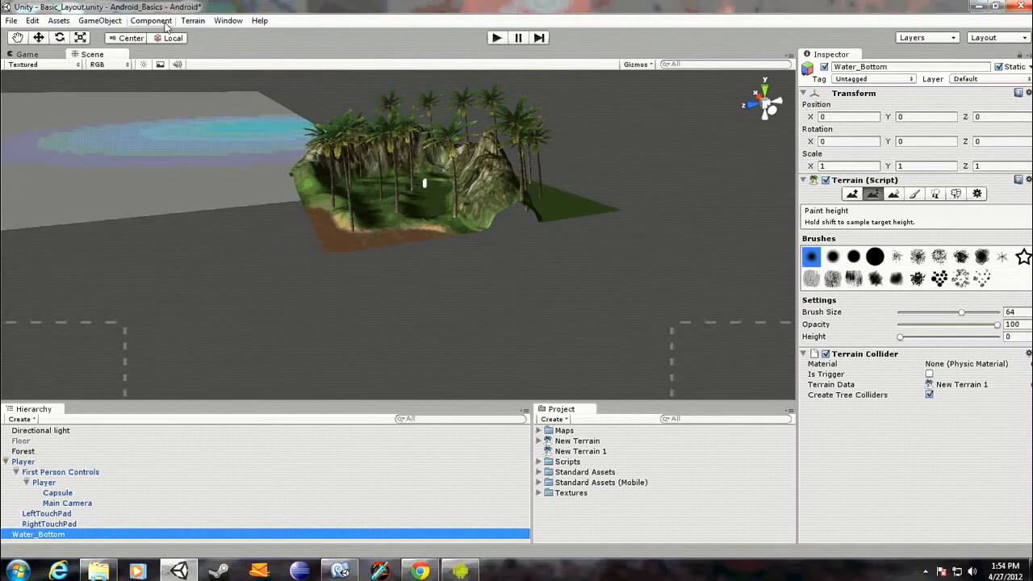
click(193, 21)
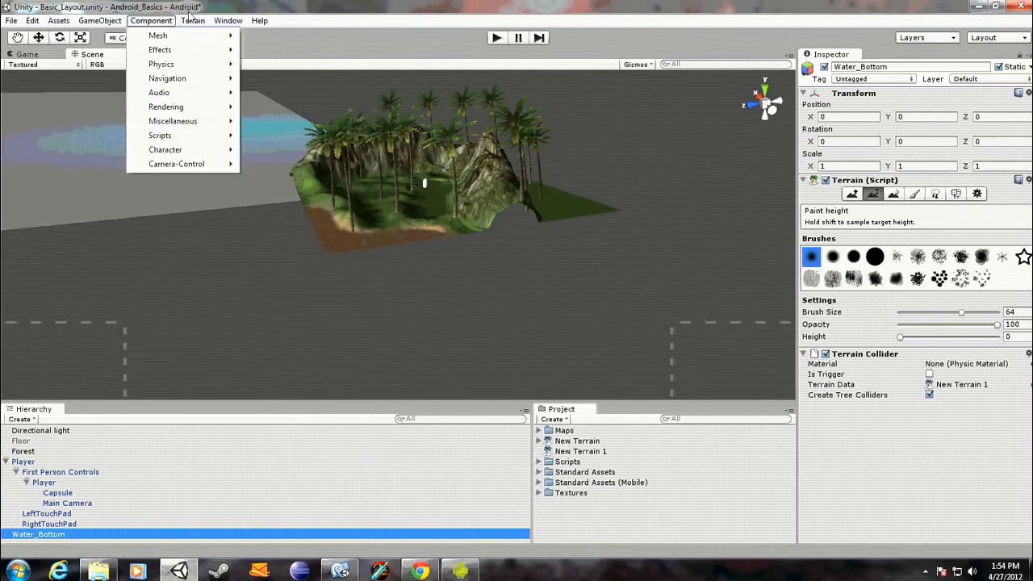
mouse_move(194, 21)
click(223, 80)
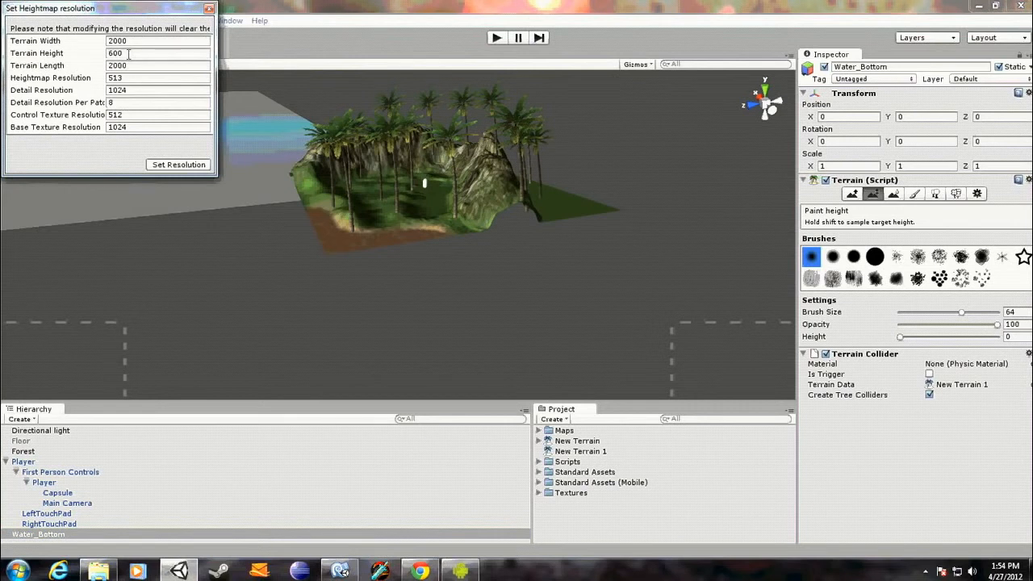
click(73, 42)
text(100)
key(Tab)
key(Tab)
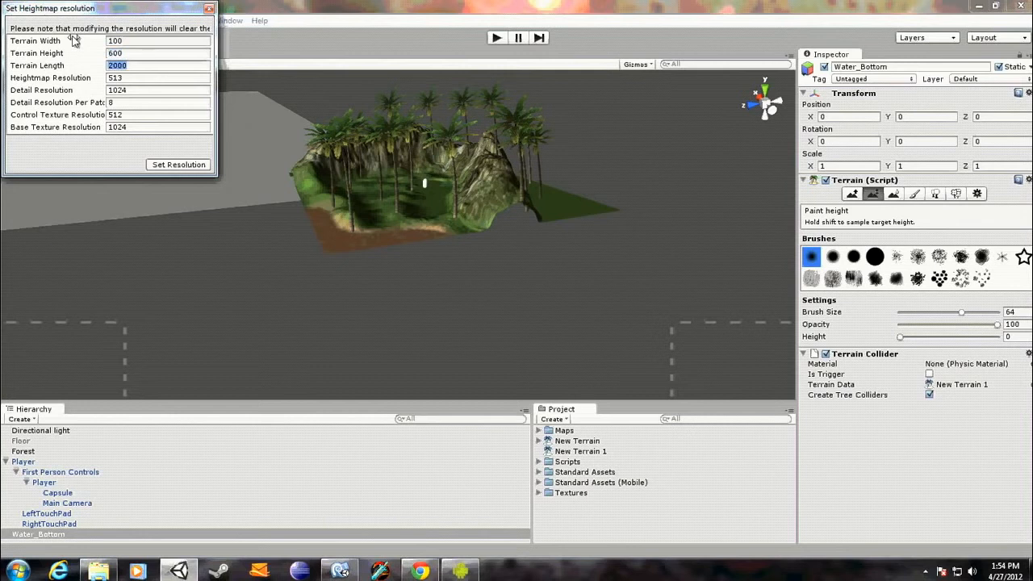
click(190, 166)
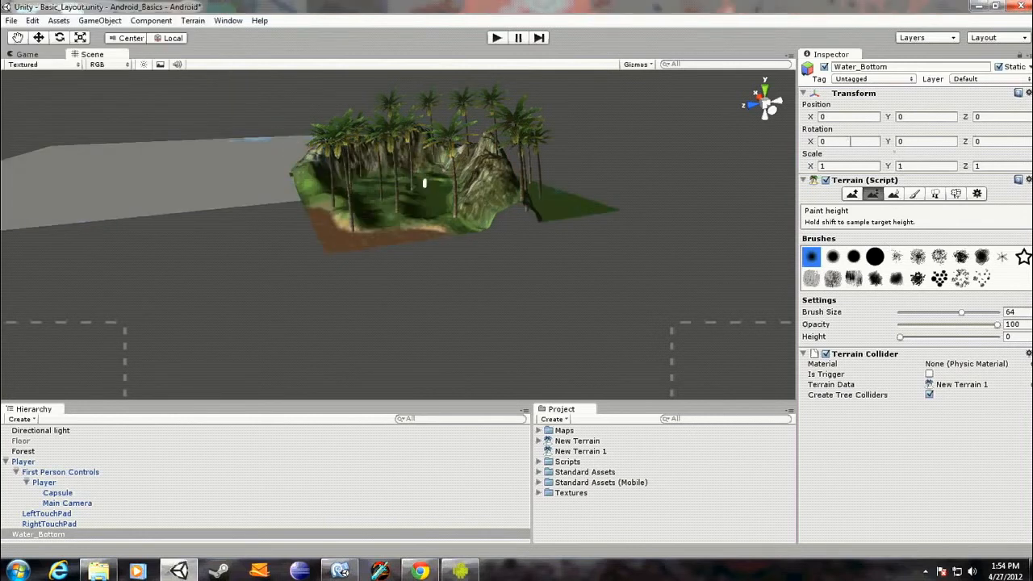
Step: Move Water_Bottom to position X -50 and Z -50
text(-50)
key(Tab)
key(Tab)
click(848, 141)
key(BackSpace)
text(-50)
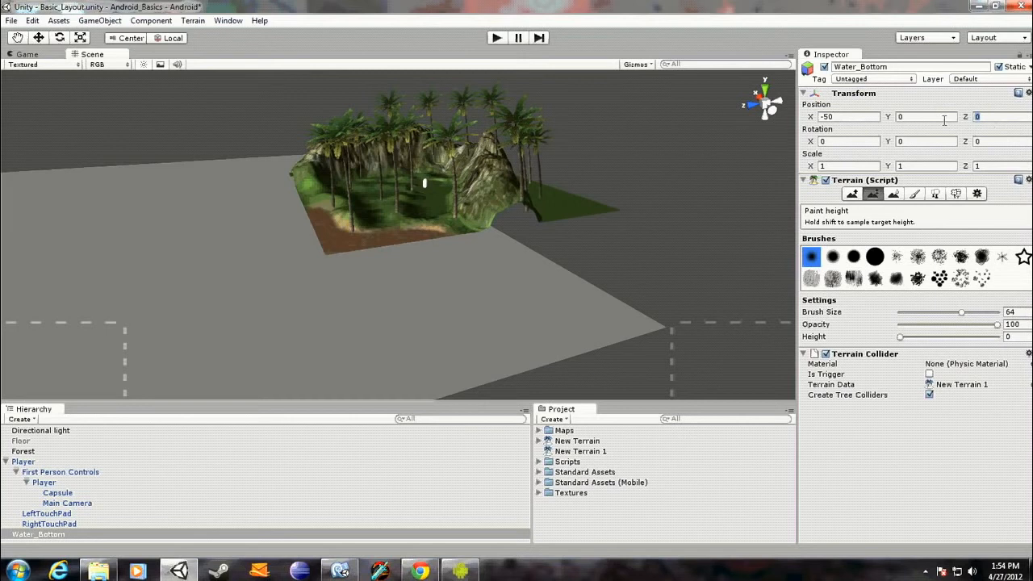
text(-50)
Step: Check how Water_Bottom sits beneath the island and run a brief play-test
alt+drag(597, 138, 333, 182)
scroll(466, 213, up, 5)
mouse_move(454, 213)
alt+mouse_down()
mouse_move(381, 216)
mouse_move(500, 207)
mouse_move(419, 210)
mouse_move(453, 146)
alt+mouse_up()
click(498, 40)
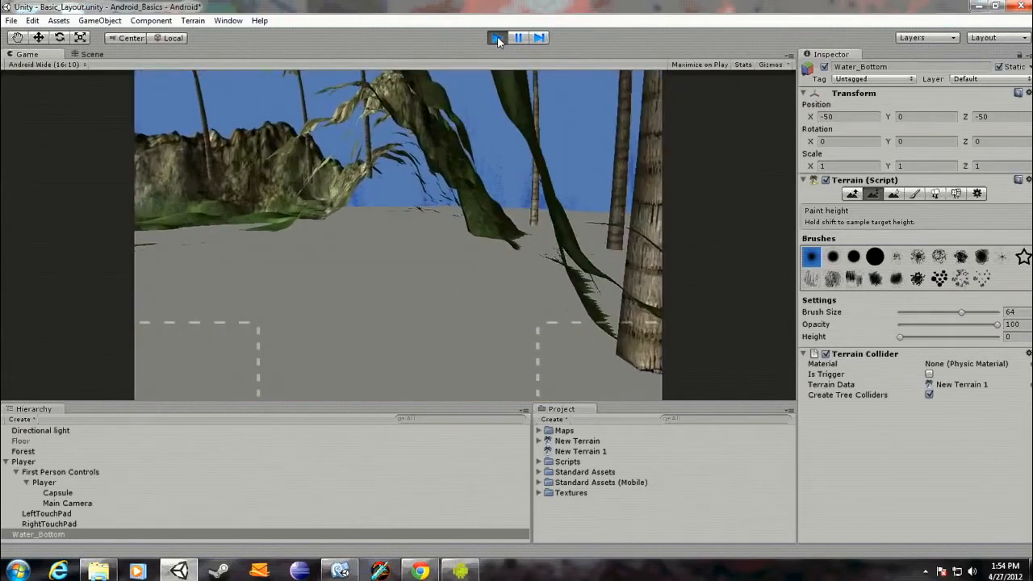
click(497, 41)
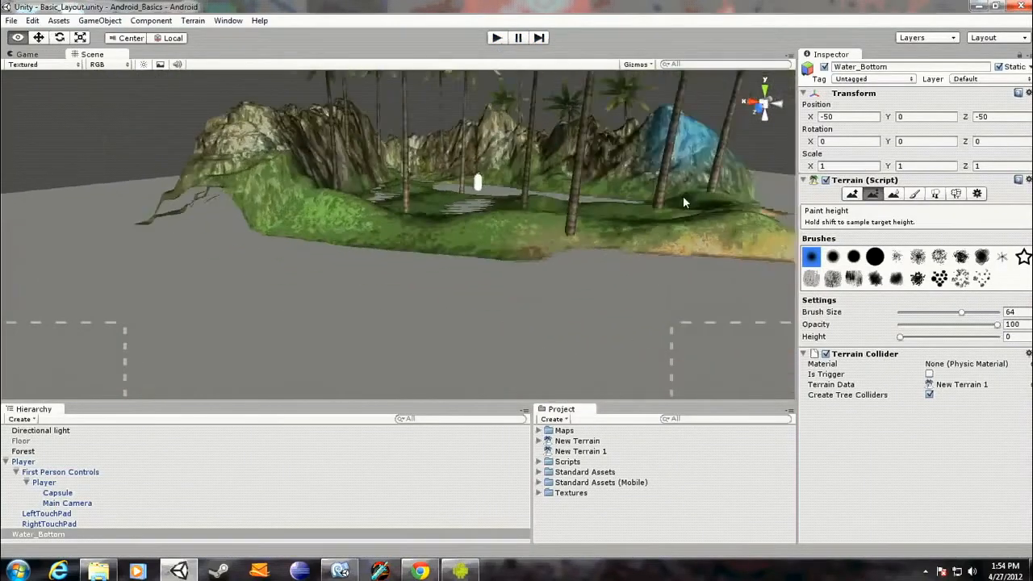
Step: Try raising the Water_Bottom terrain beside the island's mountain with the Raise/Lower tool and undo the stroke
alt+drag(685, 202, 411, 198)
scroll(402, 192, up, 3)
scroll(402, 231, down, 3)
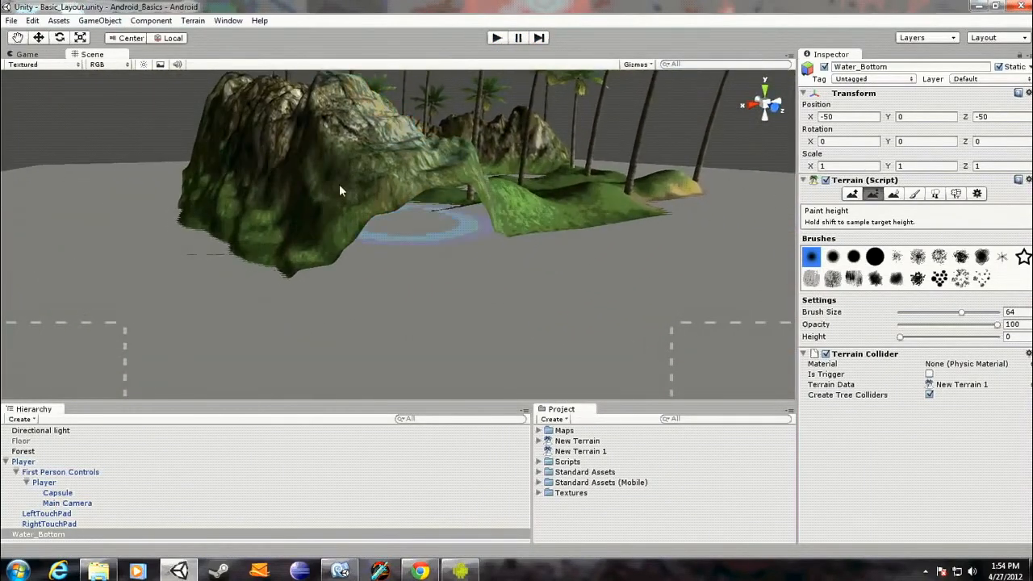
click(852, 194)
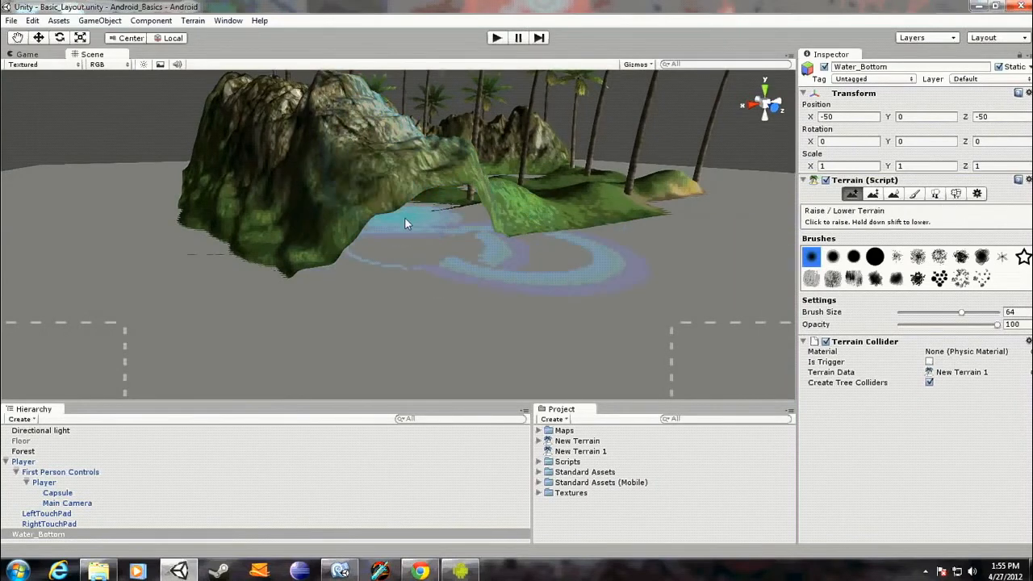
click(388, 245)
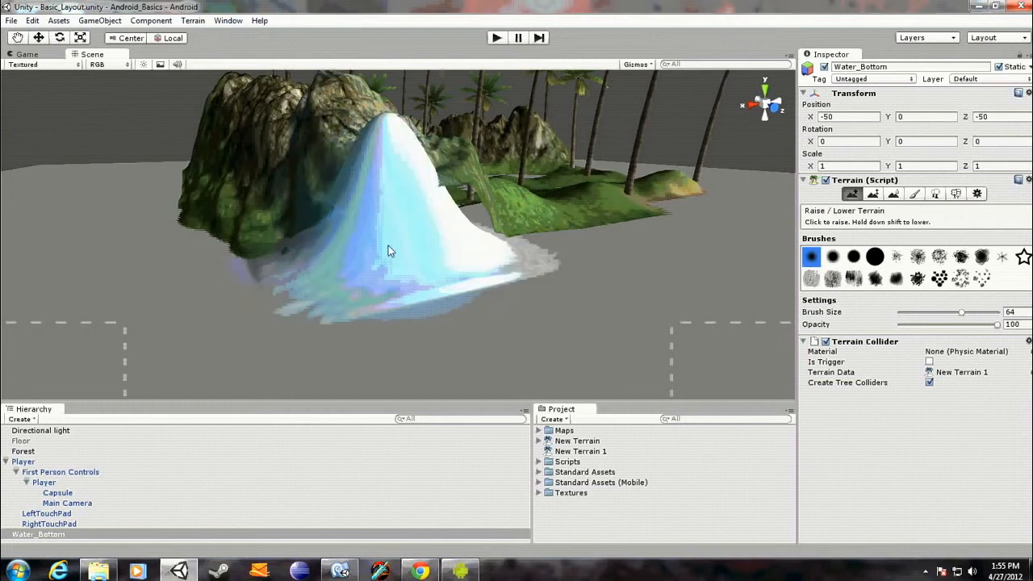
key(ctrl+z)
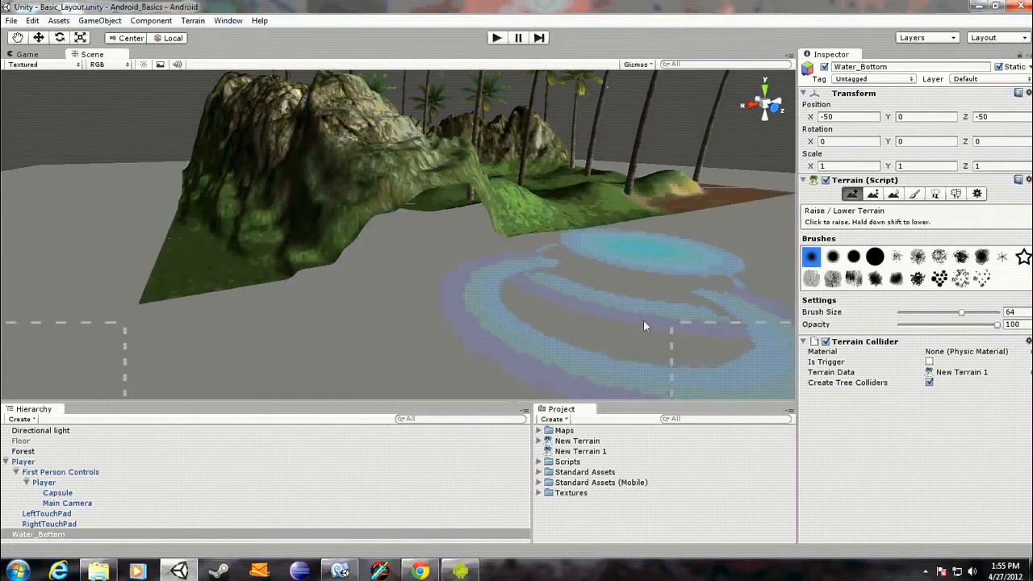
Step: Set the brush opacity to 3 and touch up the outer mountain slopes of the Forest terrain with Raise/Lower
click(575, 441)
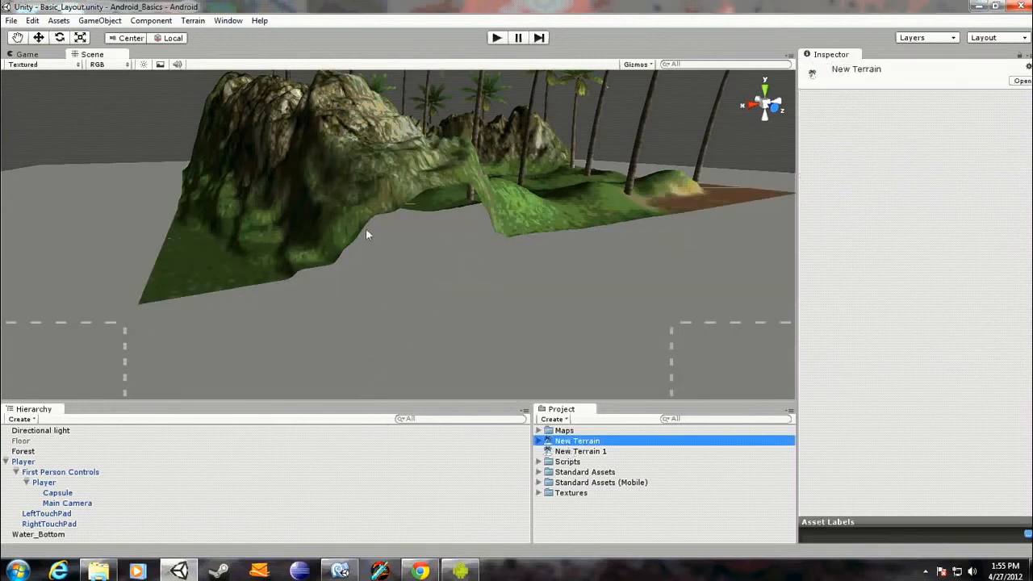
click(24, 452)
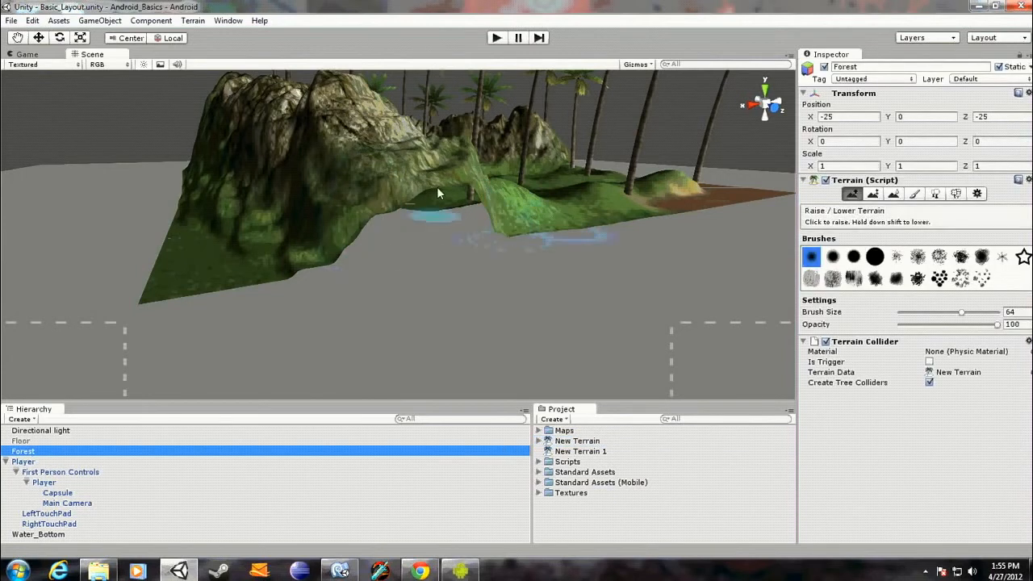
drag(365, 215, 404, 224)
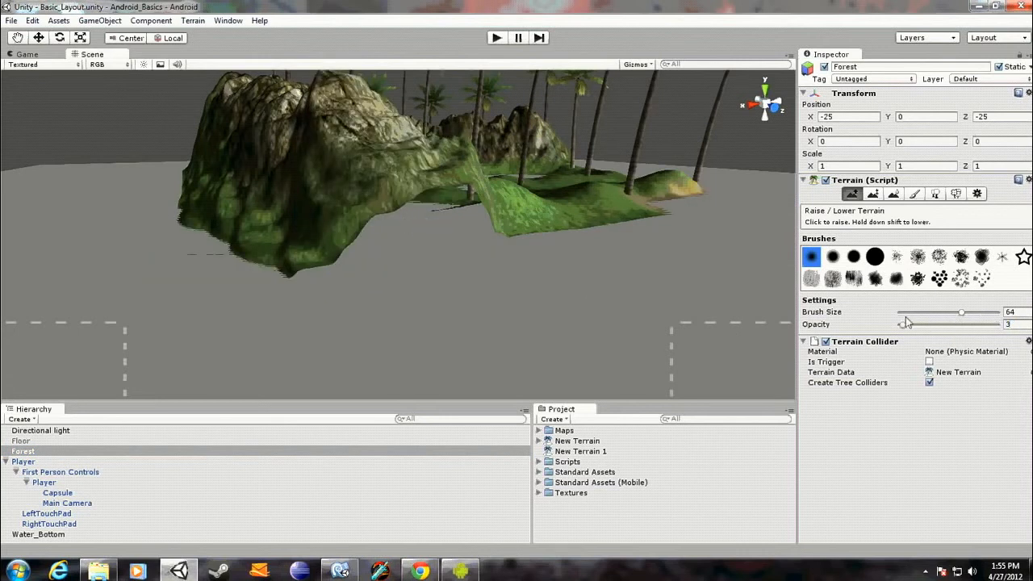
mouse_move(386, 187)
mouse_down()
mouse_move(422, 193)
mouse_move(355, 240)
mouse_move(354, 253)
mouse_move(429, 242)
mouse_move(428, 226)
mouse_move(451, 223)
mouse_move(458, 233)
mouse_move(406, 250)
mouse_move(622, 217)
mouse_move(286, 266)
mouse_move(323, 265)
mouse_up()
mouse_move(330, 267)
right_down()
mouse_move(270, 256)
mouse_move(148, 290)
mouse_move(94, 283)
mouse_move(397, 254)
mouse_move(366, 256)
right_up()
key(shift+w)
key(w)
mouse_move(402, 285)
right_down()
mouse_move(399, 325)
mouse_move(381, 239)
mouse_move(360, 235)
right_up()
click(851, 194)
mouse_move(367, 315)
mouse_down()
mouse_move(465, 280)
mouse_move(542, 285)
mouse_move(523, 273)
mouse_up()
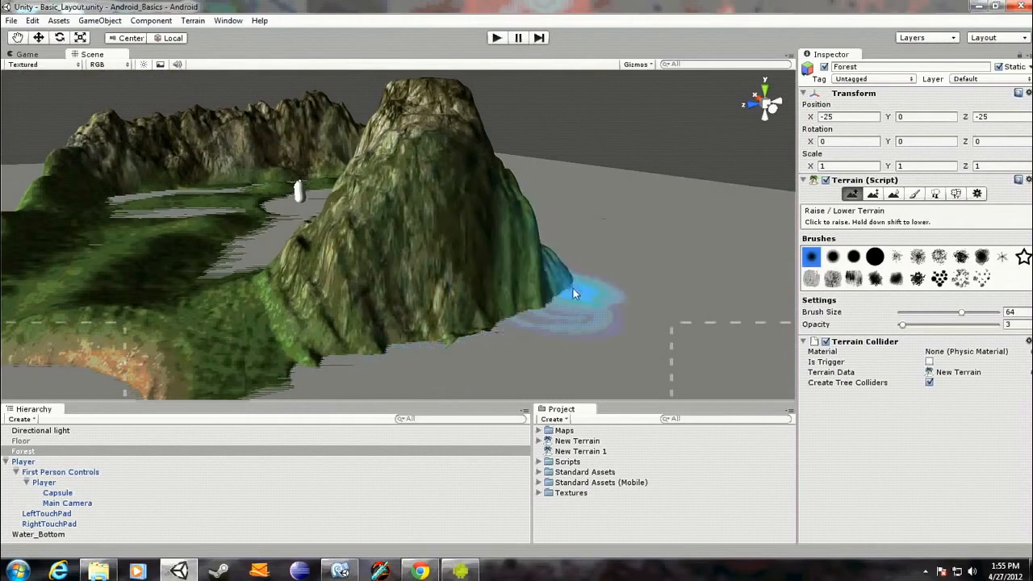
Step: Lower the Water_Bottom terrain to about Y -0.77 so it sits just beneath the Forest terrain
mouse_move(553, 254)
right_down()
mouse_move(342, 270)
mouse_move(142, 258)
mouse_move(589, 279)
right_up()
key(d)
key(s)
key(shift+w)
key(w)
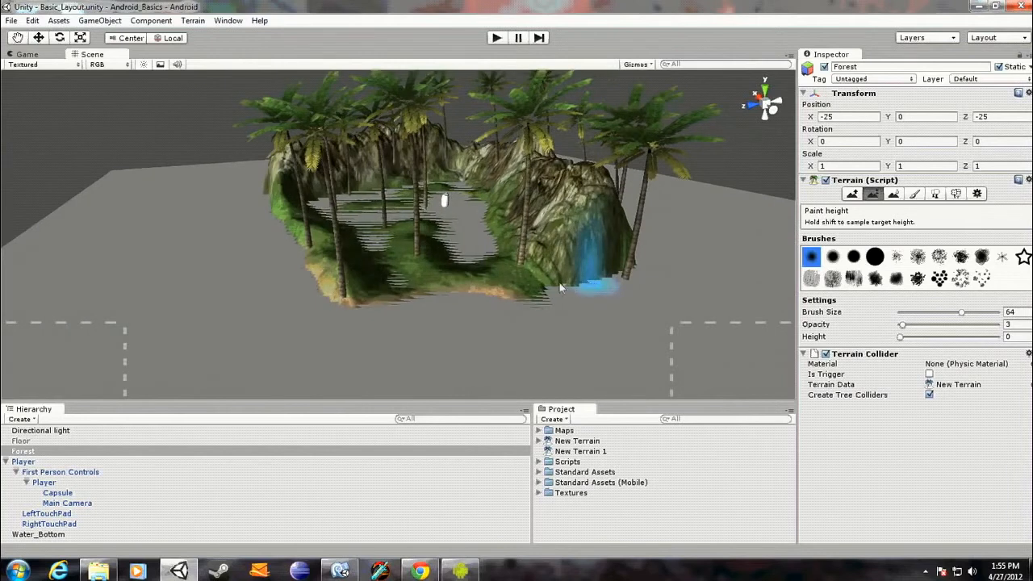
click(40, 38)
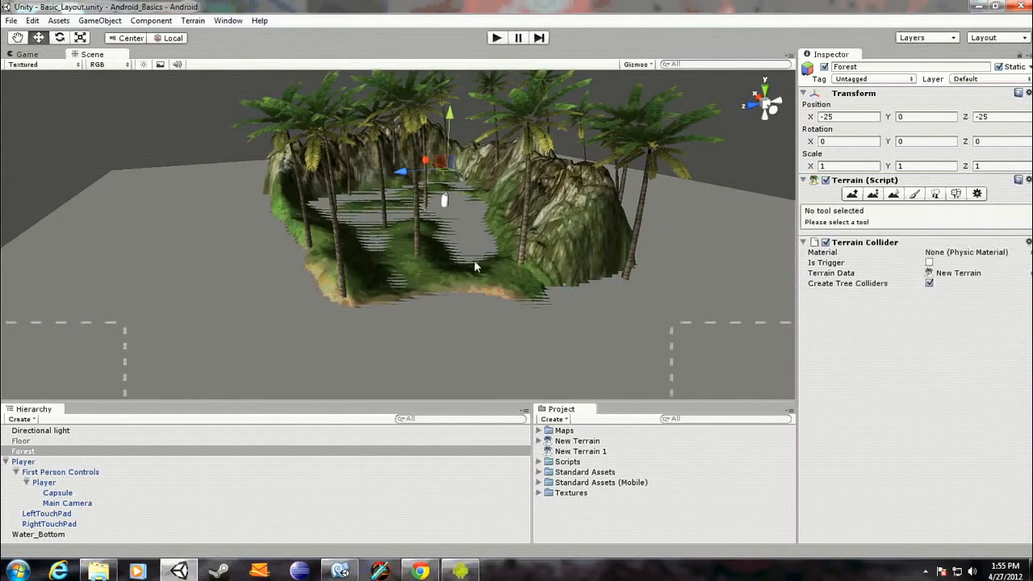
click(34, 535)
drag(448, 171, 453, 212)
mouse_move(454, 212)
right_down()
mouse_move(433, 268)
mouse_move(481, 247)
mouse_move(547, 266)
mouse_move(498, 232)
mouse_move(496, 252)
right_up()
key(shift+w)
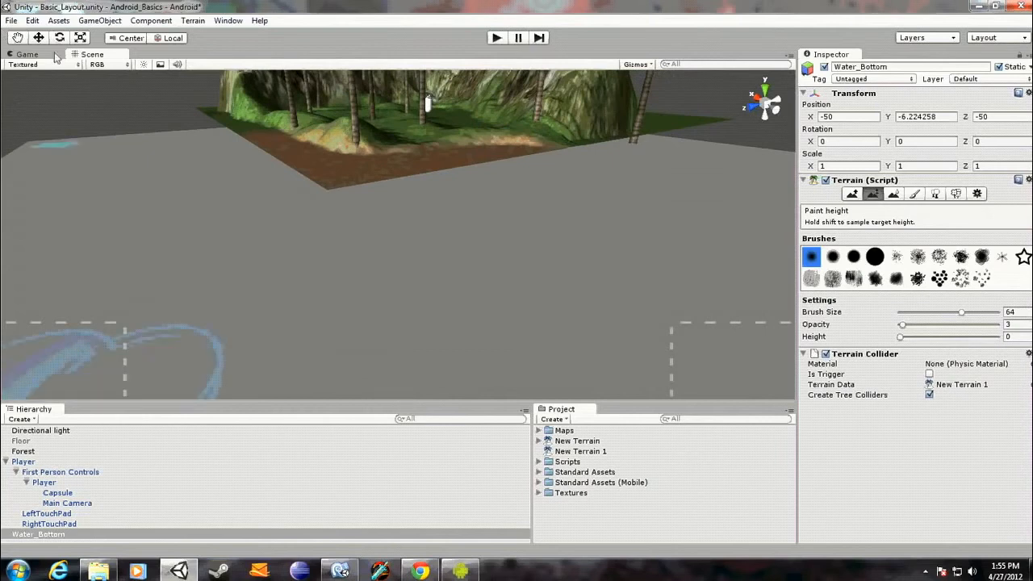
key(w)
drag(434, 116, 430, 83)
Step: Examine from several sides how the lowered Water_Bottom terrain meets the island's edges
mouse_move(582, 248)
alt+mouse_down()
mouse_move(560, 237)
mouse_move(561, 251)
alt+mouse_up()
key(shift+w)
mouse_move(559, 246)
shift+right_down()
mouse_move(748, 243)
mouse_move(602, 234)
shift+right_up()
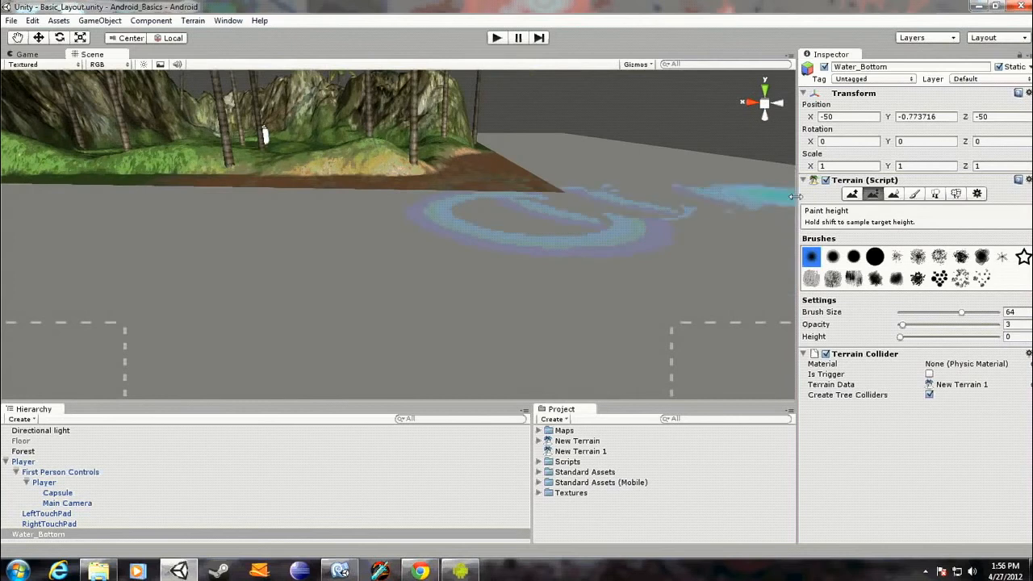
key(F1)
drag(533, 207, 396, 186)
key(w)
mouse_move(396, 186)
right_down()
mouse_move(410, 153)
mouse_move(436, 157)
mouse_move(445, 236)
right_up()
shift+drag(467, 230, 552, 227)
right_drag(553, 227, 339, 226)
scroll(407, 238, down, 5)
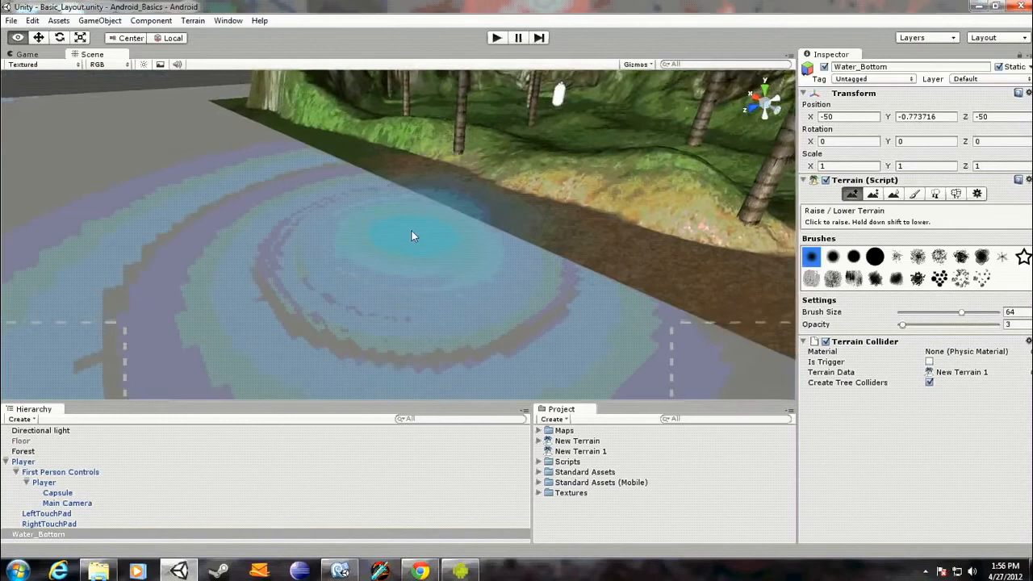
mouse_move(414, 230)
right_down()
mouse_move(546, 163)
mouse_move(412, 222)
mouse_move(440, 236)
mouse_move(416, 245)
mouse_move(461, 233)
mouse_move(523, 244)
right_up()
key(s)
key(a)
key(w)
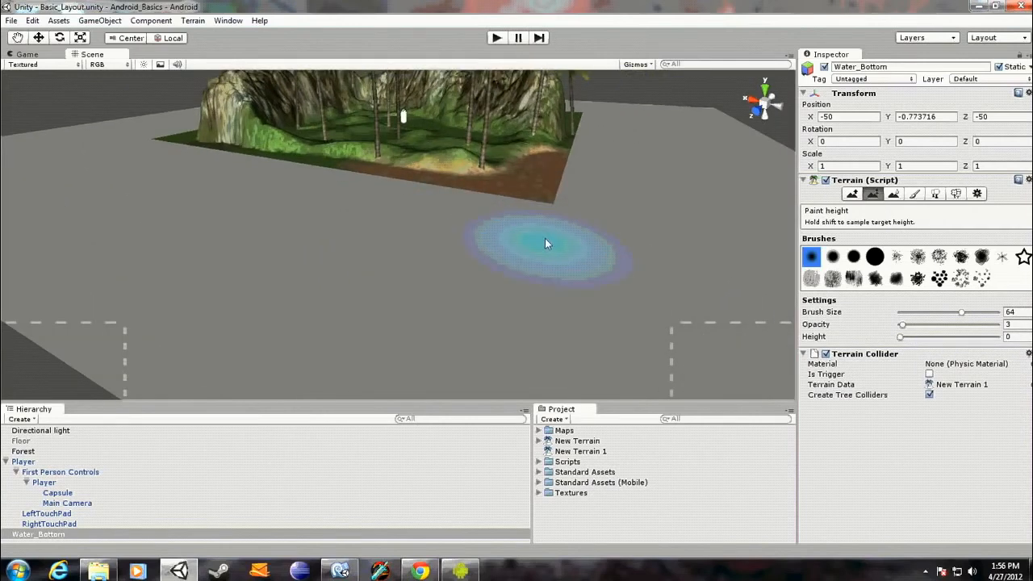
mouse_move(178, 238)
right_down()
mouse_move(287, 268)
mouse_move(405, 235)
right_up()
key(s)
key(a)
key(w)
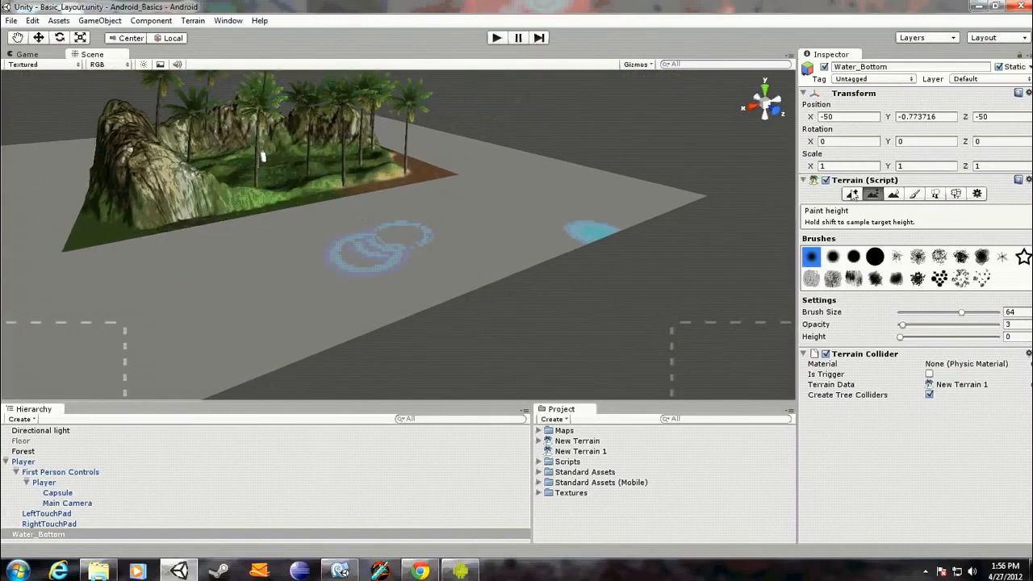
Step: Find the Water (Basic) folder in Standard Assets and select the Daylight Simple Water prefab
click(540, 483)
right_click(542, 482)
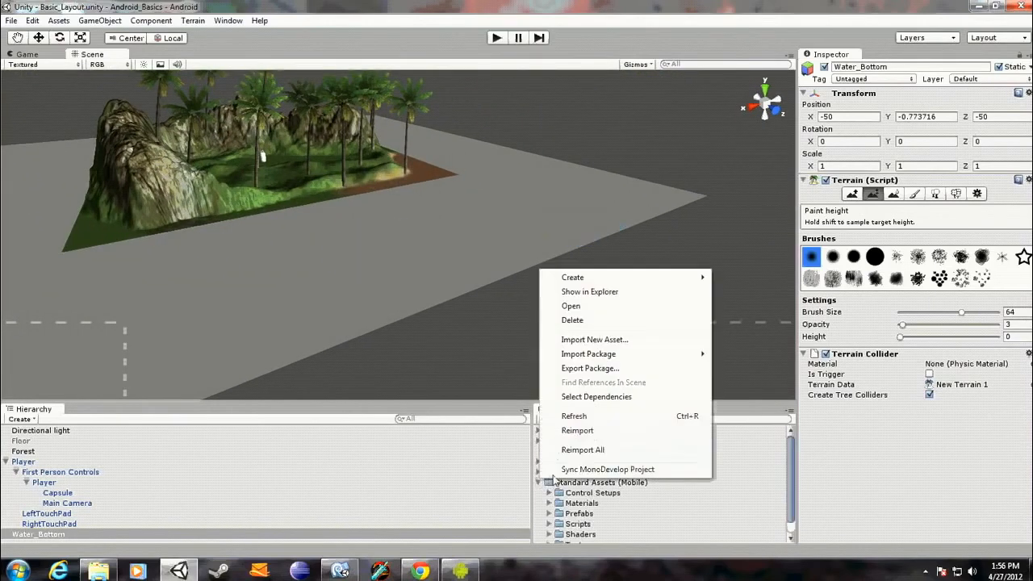
click(764, 373)
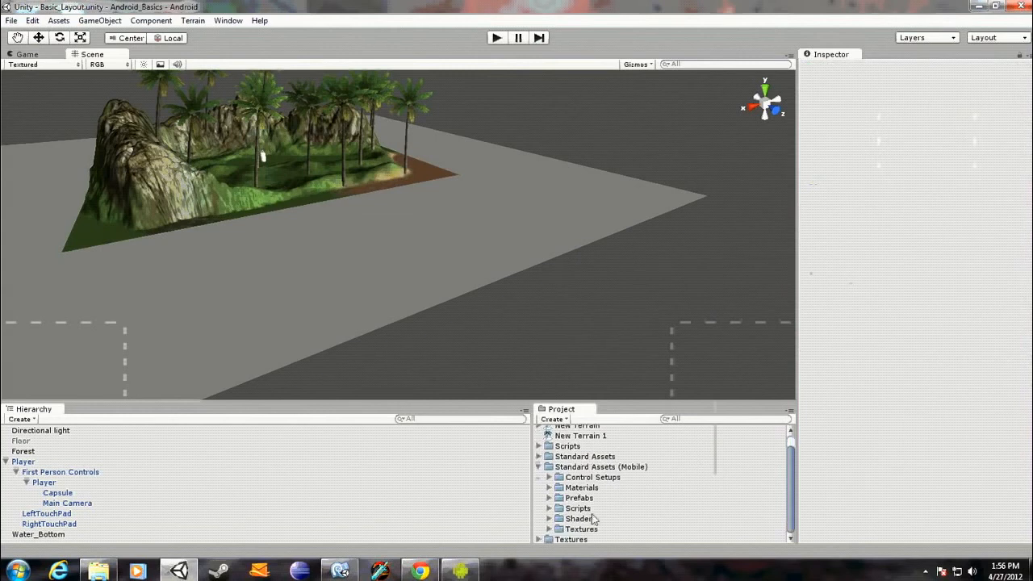
click(540, 467)
click(539, 472)
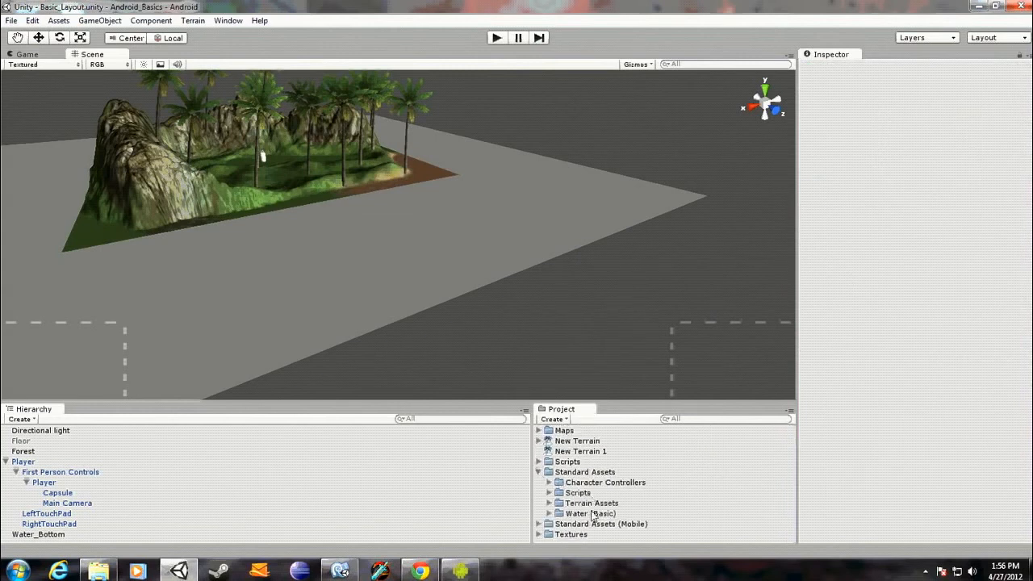
click(550, 514)
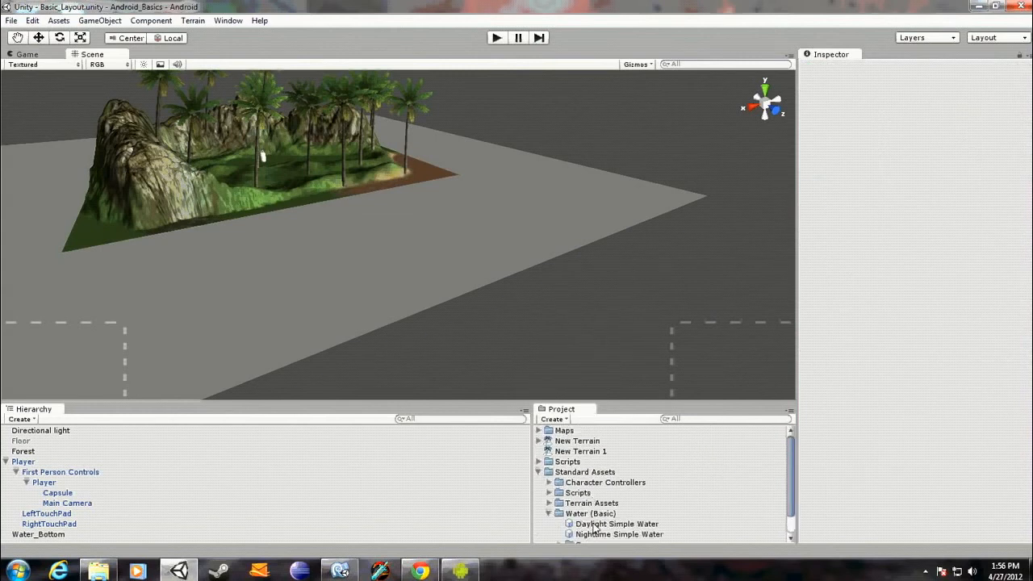
scroll(594, 524, down, 1)
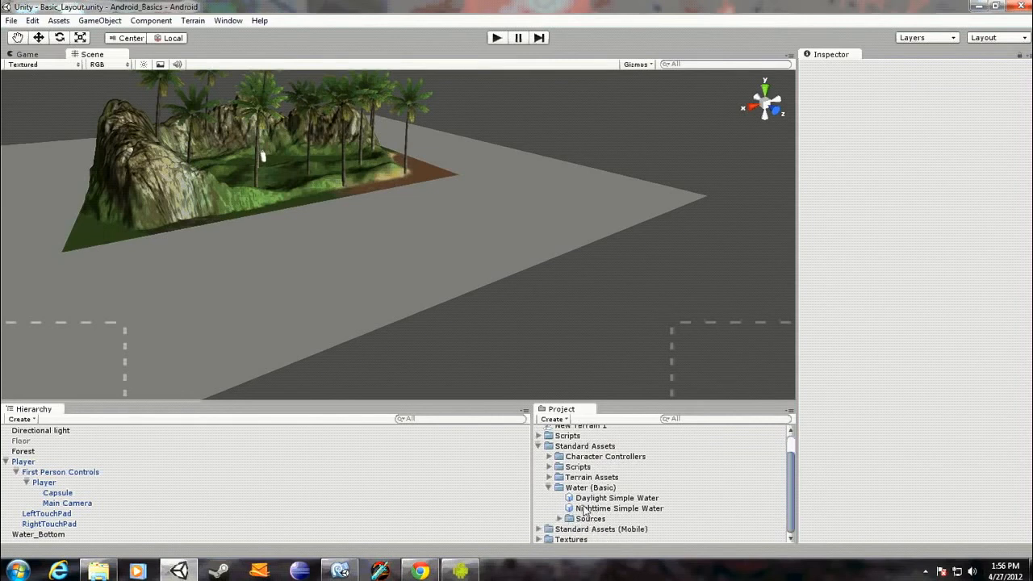
click(601, 498)
click(604, 508)
click(612, 500)
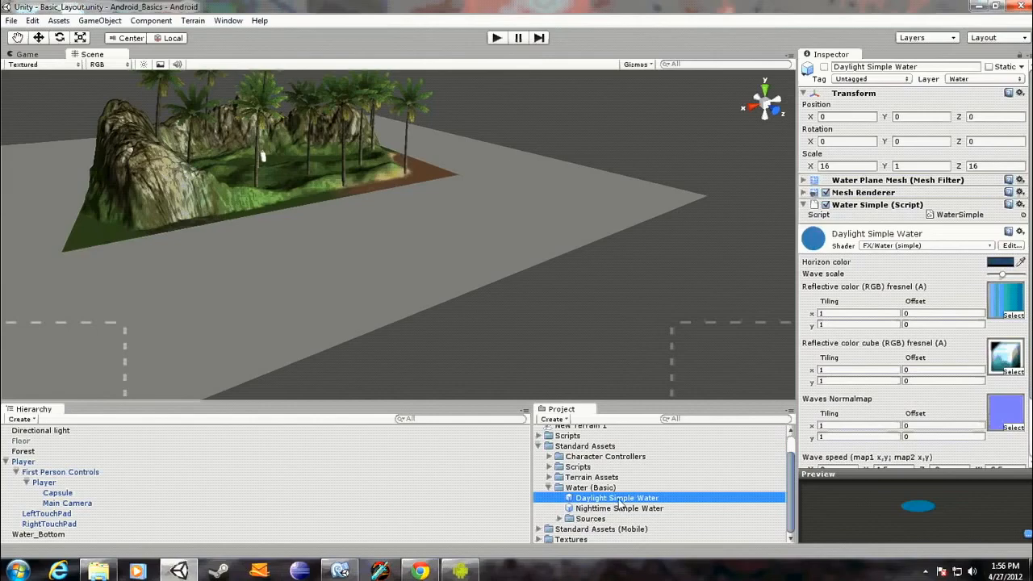
Step: Place the Daylight Simple Water prefab in the scene at the player capsule in the island's centre
drag(617, 500, 262, 165)
alt+drag(392, 215, 376, 234)
scroll(298, 139, up, 5)
scroll(301, 245, down, 3)
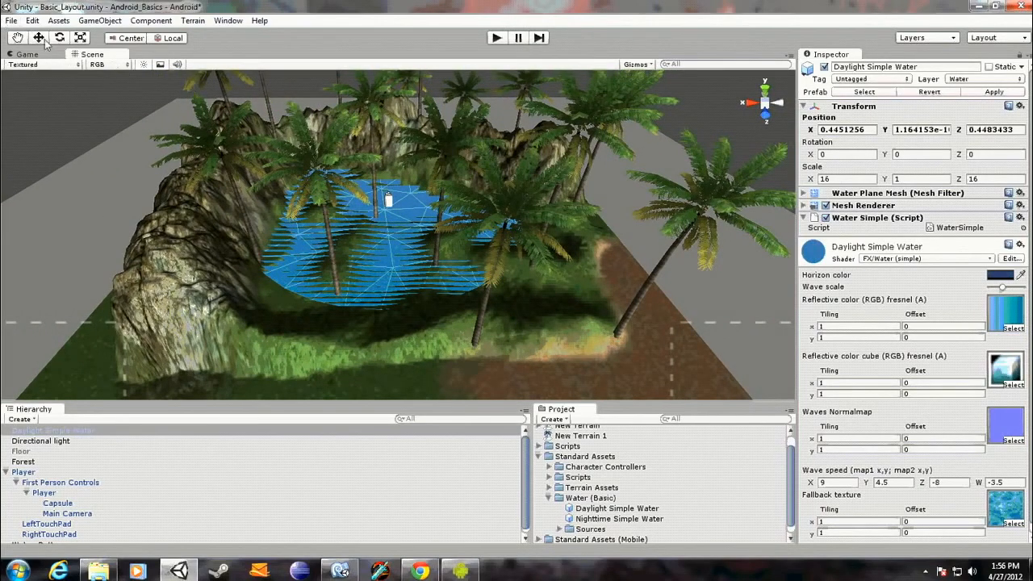
Step: Lower Daylight Simple Water to about Y -0.31 and run a brief play-test
alt+drag(373, 250, 375, 186)
alt+scroll(379, 188, down, 10)
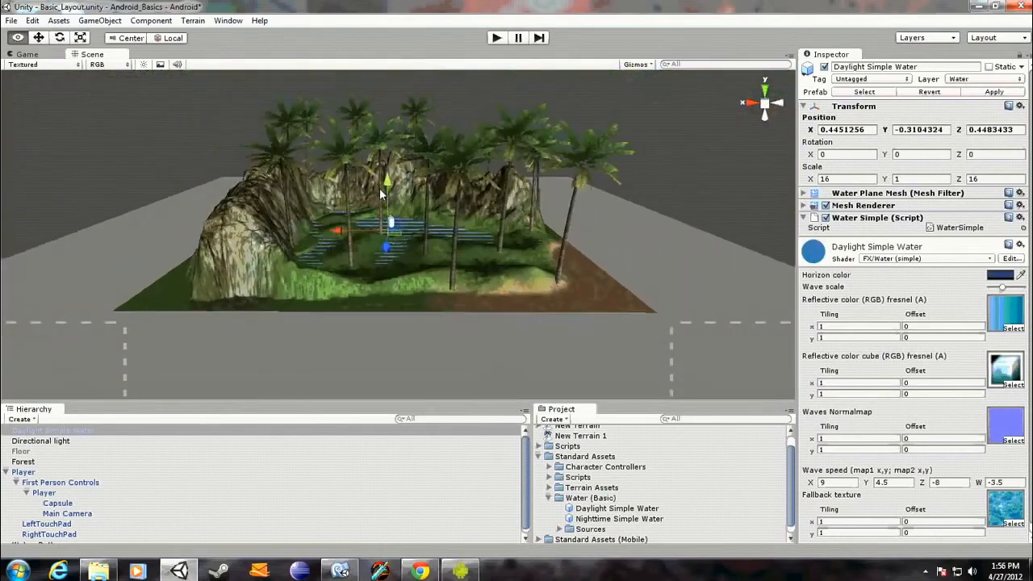
alt+scroll(379, 188, up, 10)
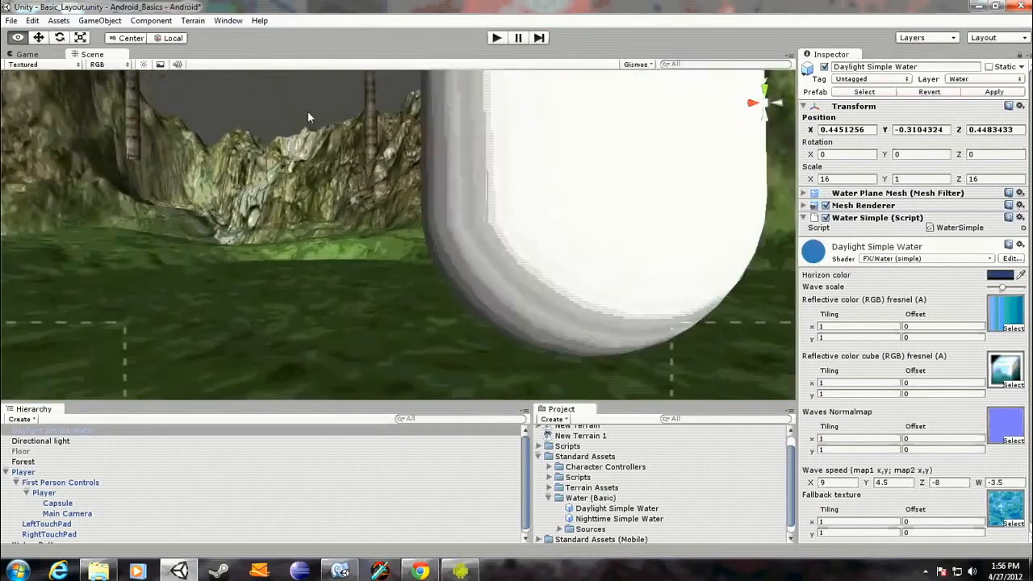
alt+scroll(327, 169, down, 5)
click(495, 38)
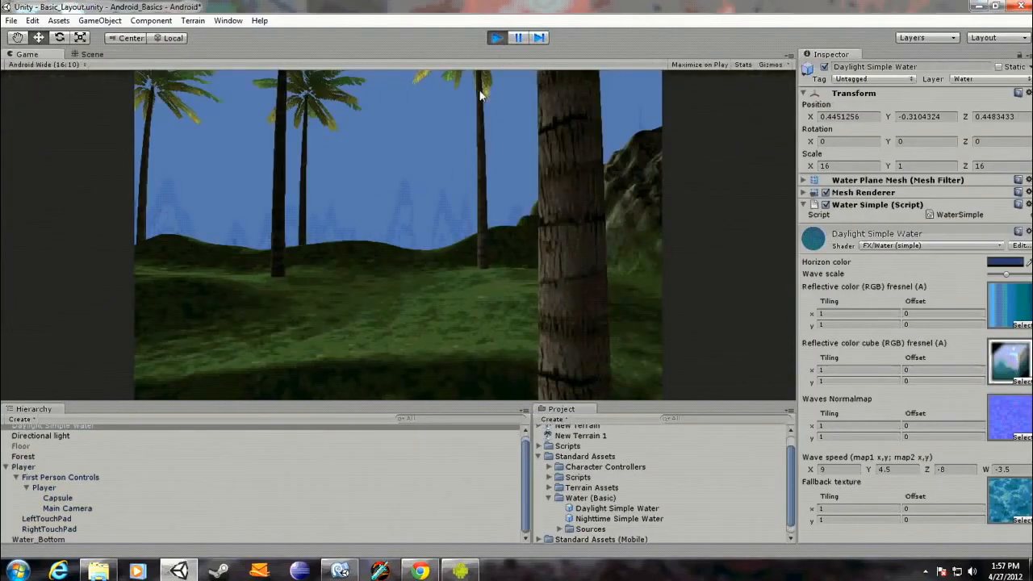
click(496, 38)
Step: Set the X scale of Daylight Simple Water to 57
scroll(450, 249, down, 5)
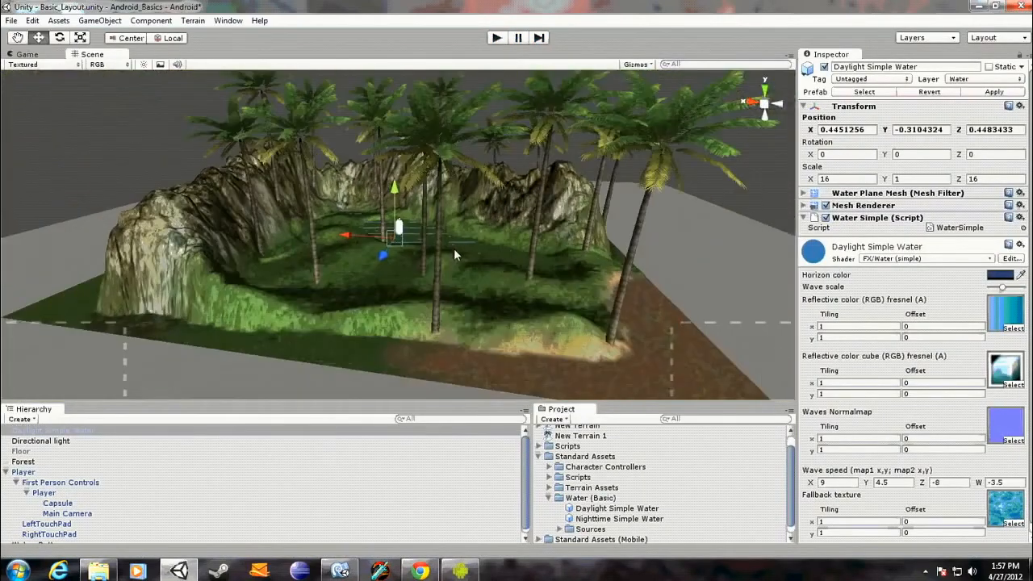
text(100)
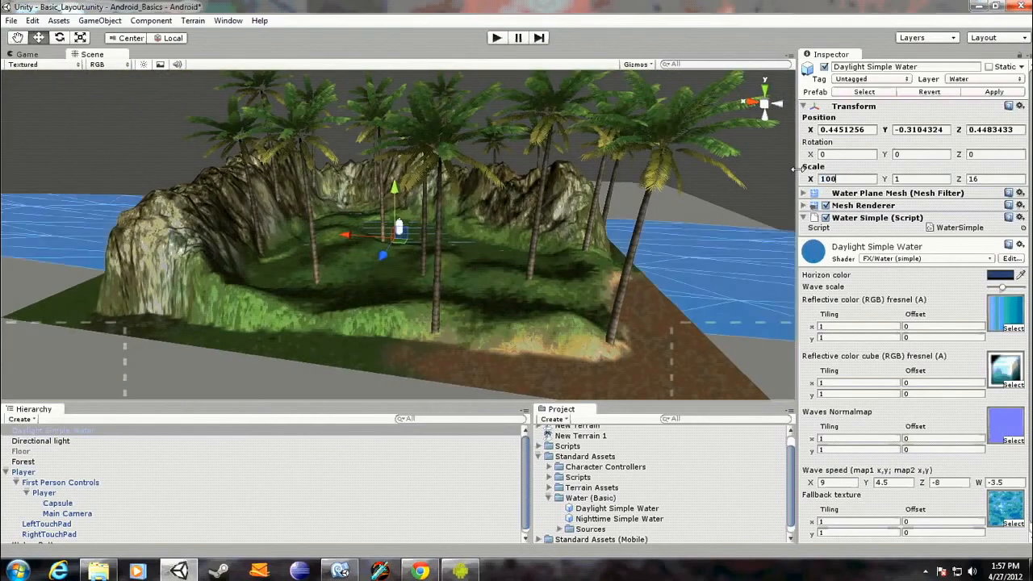
key(BackSpace)
key(BackSpace)
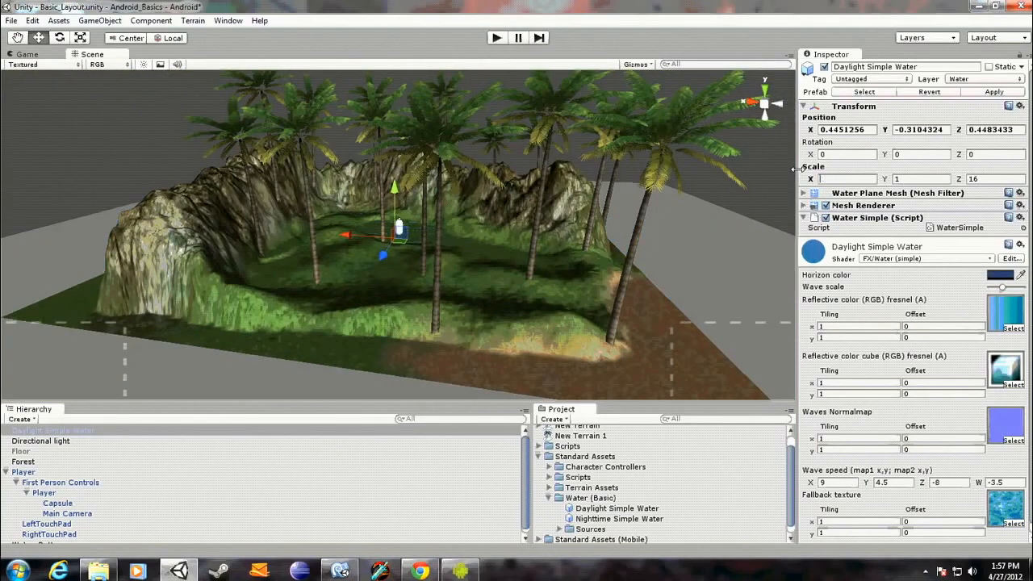
text(57)
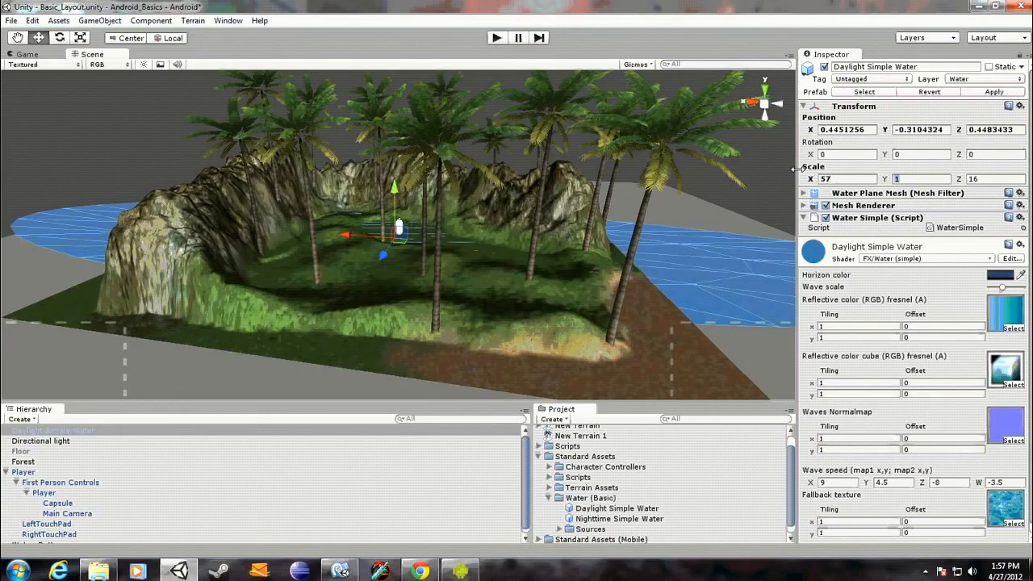